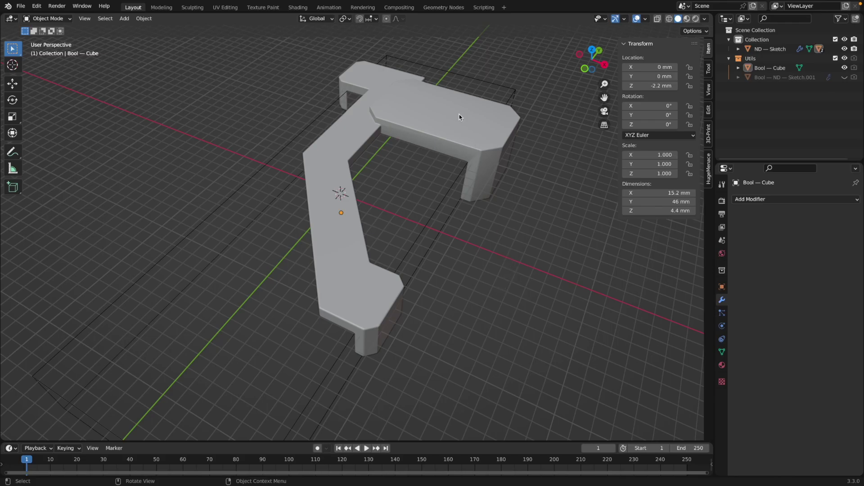
left_click(766, 67)
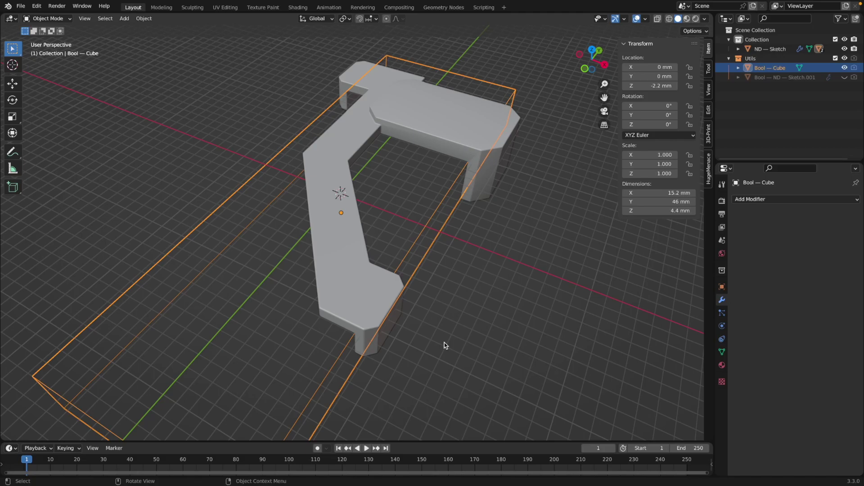
key("b")
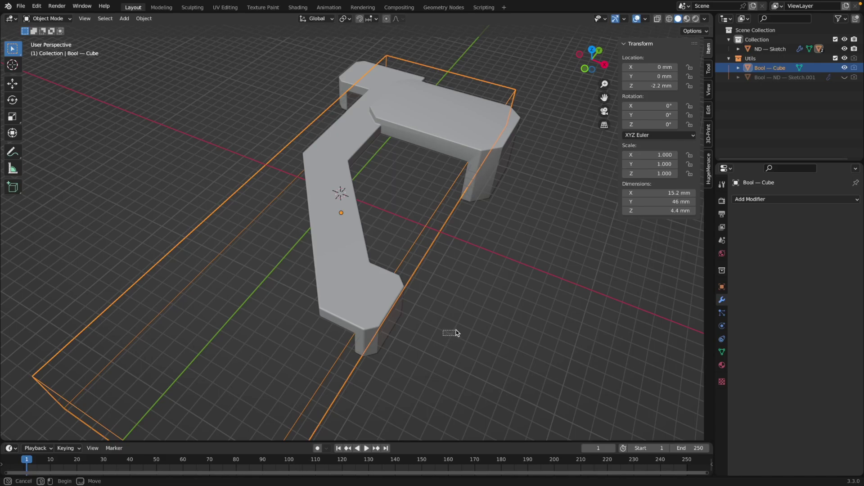
left_click_drag(436, 345, 445, 330)
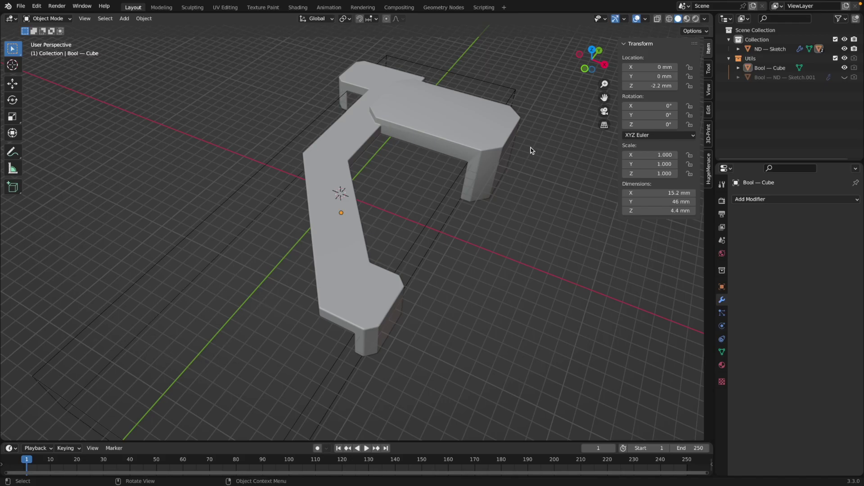
middle_click_drag(484, 272, 482, 216)
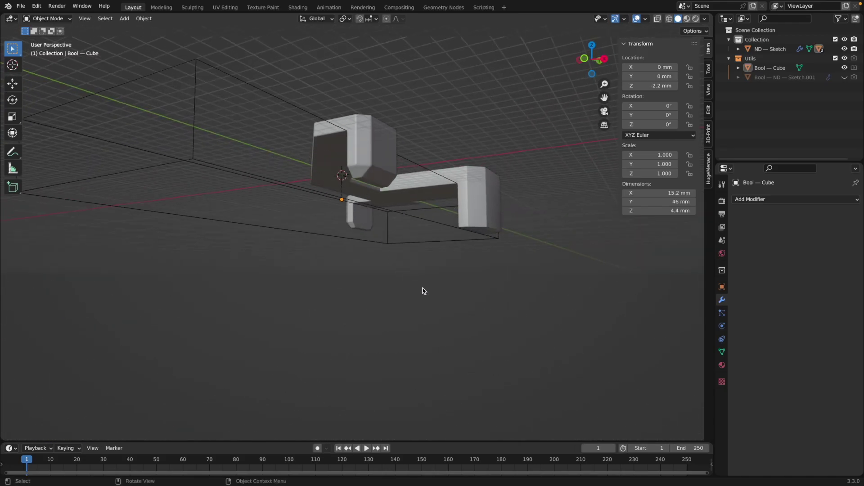
middle_click_drag(427, 291, 443, 333)
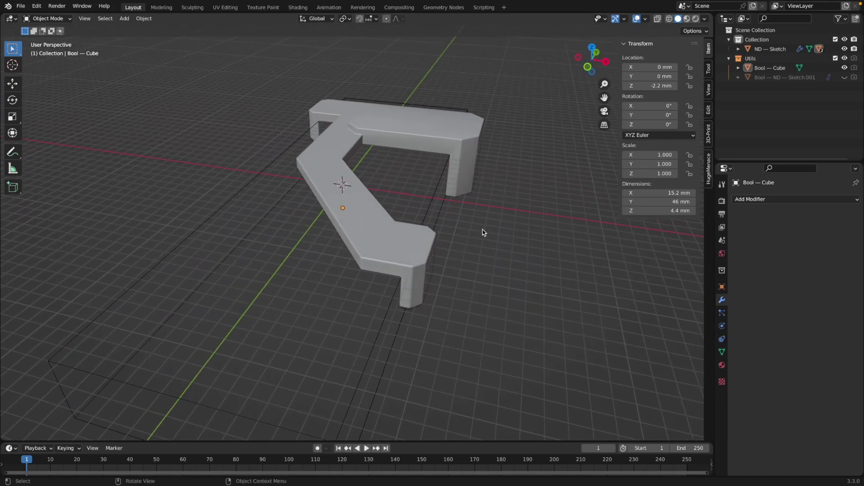
In top view, add an ND single-vertex sketch, enable X-ray display, and move the vertex to X -4 mm, Y 2 mm.
left_click(587, 67)
left_click(591, 45)
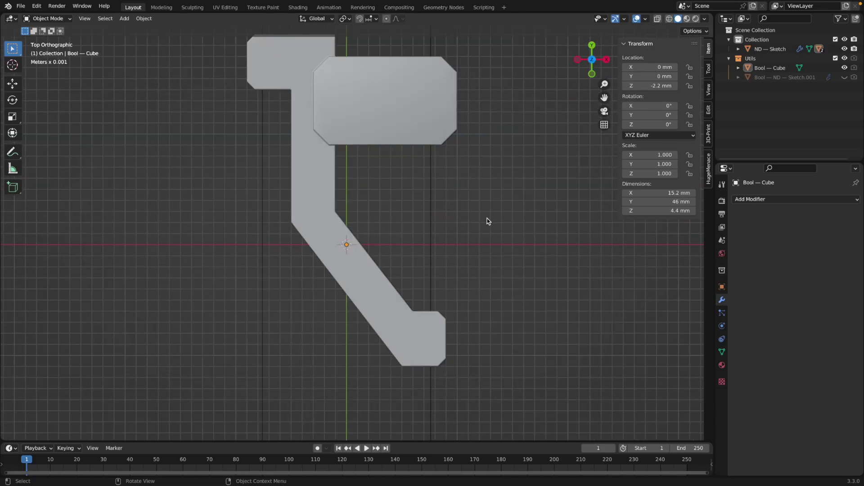
scroll(487, 218, "down", 2)
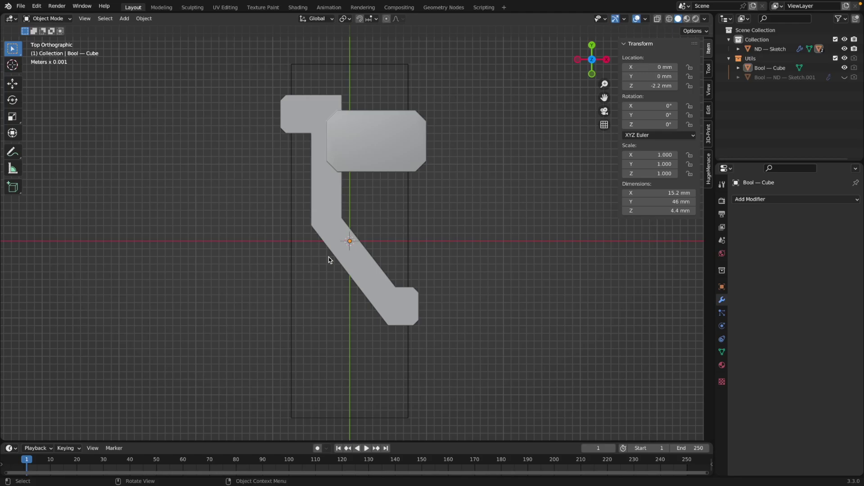
key("f")
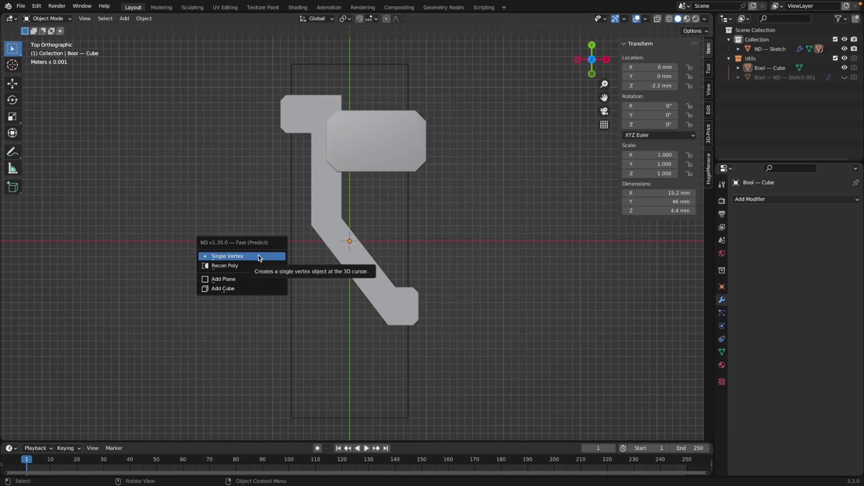
left_click(259, 256)
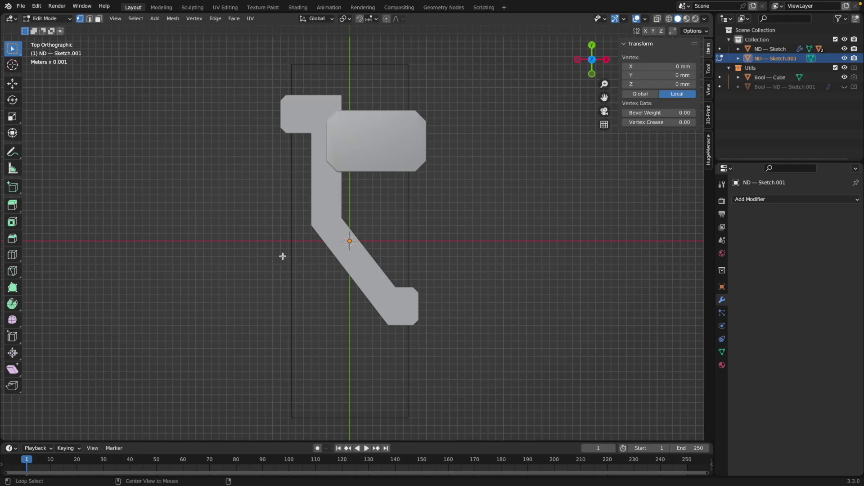
key("alt+z")
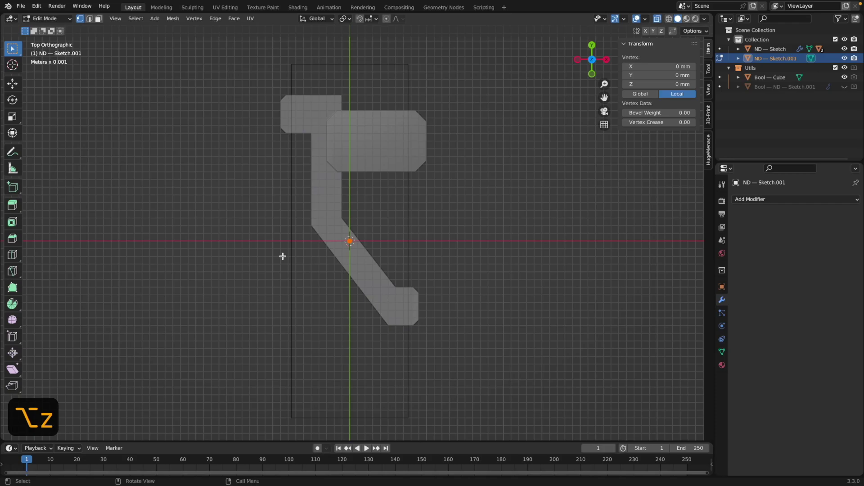
key("g")
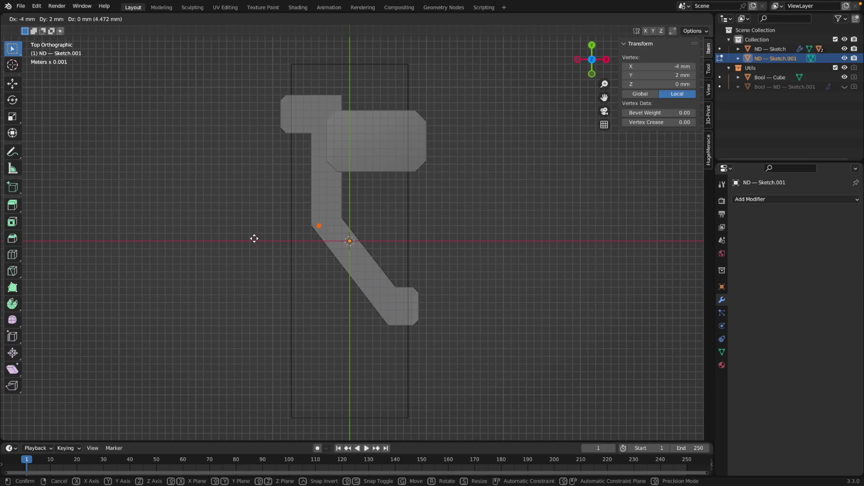
left_click(254, 238)
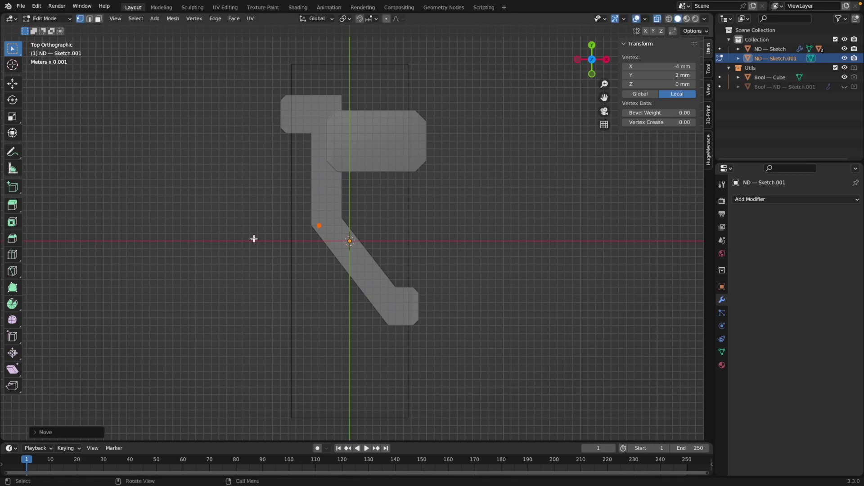
Extrude the vertex 16 mm along negative Y, continuing the outline through (-3, -15), (-1, -15) and (0, -14) mm for a chamfered end.
key("e")
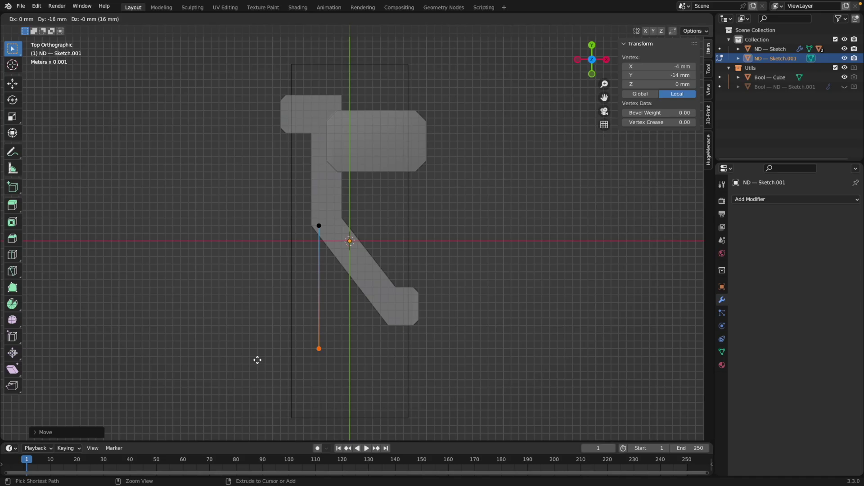
left_click(257, 361)
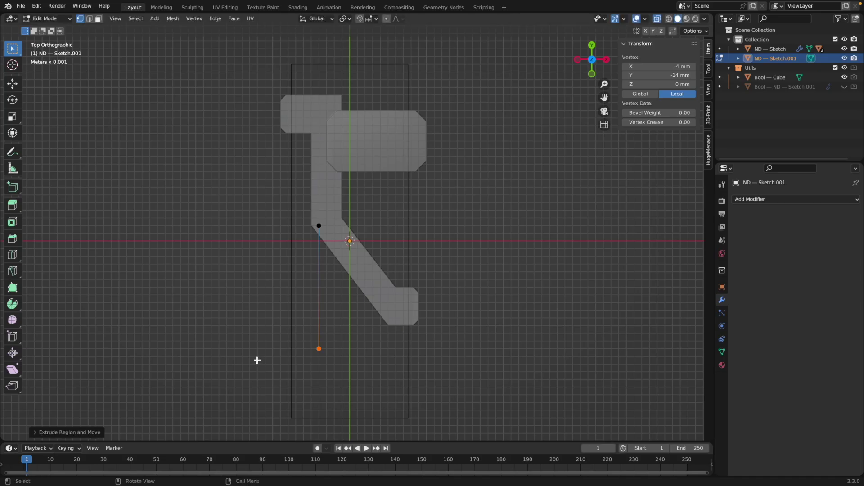
key("e")
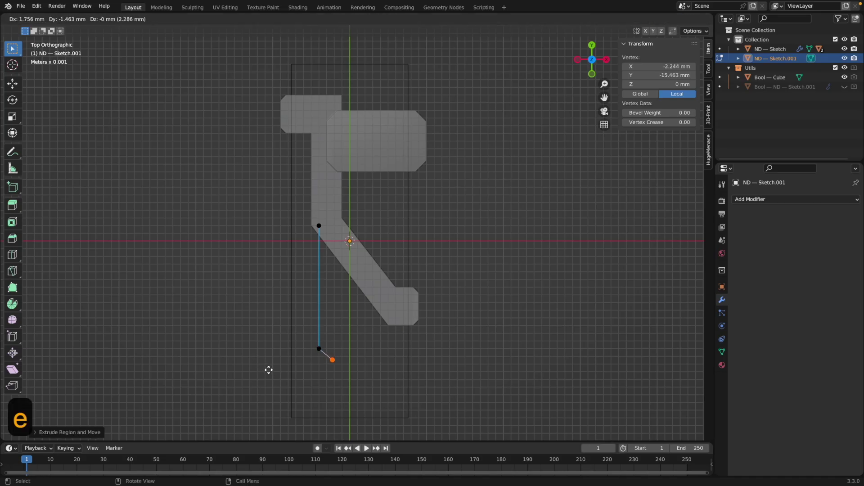
left_click(263, 367)
key("e")
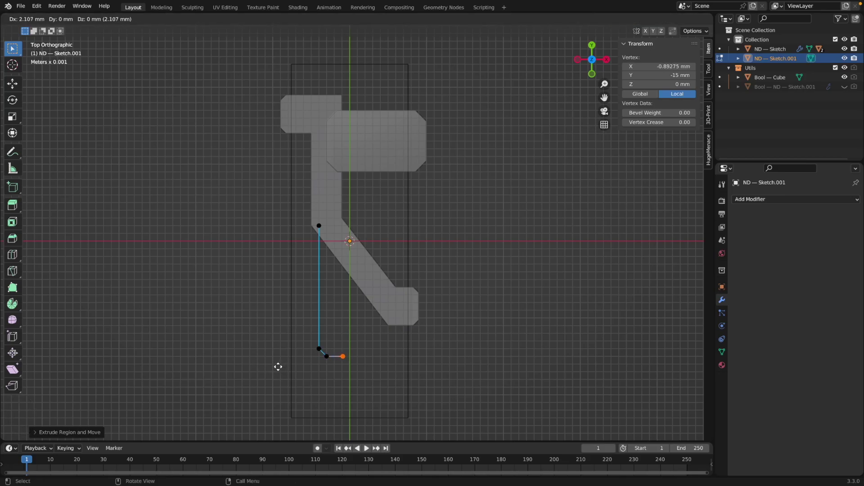
key("ctrl")
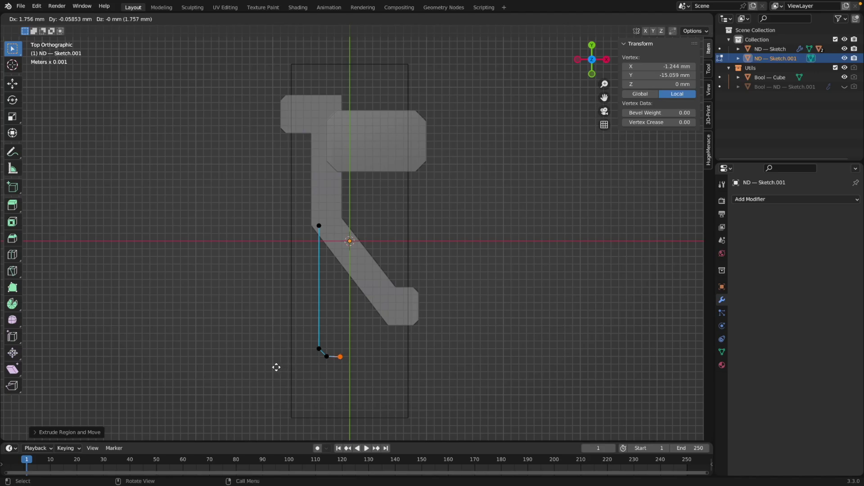
left_click(277, 366)
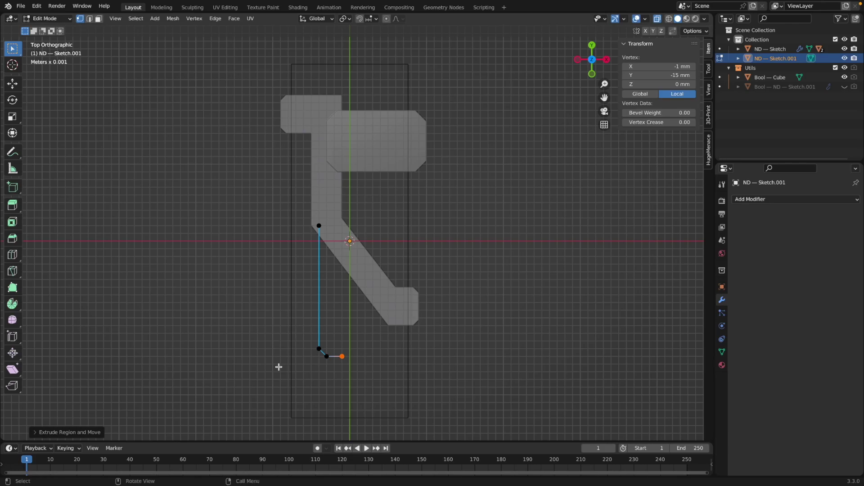
key("e")
left_click(283, 358)
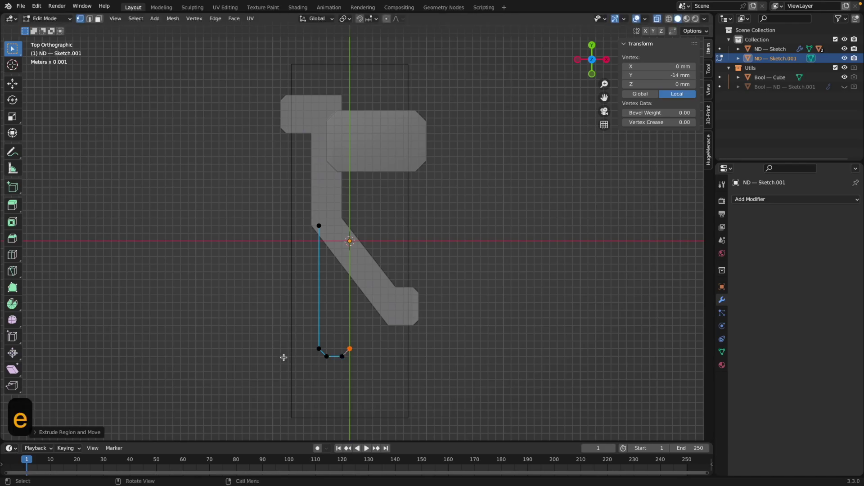
Continue extruding the outline through (0, -2), (5, -6), (5, -2) and (2, 2) mm to form the angled side branch.
key("e")
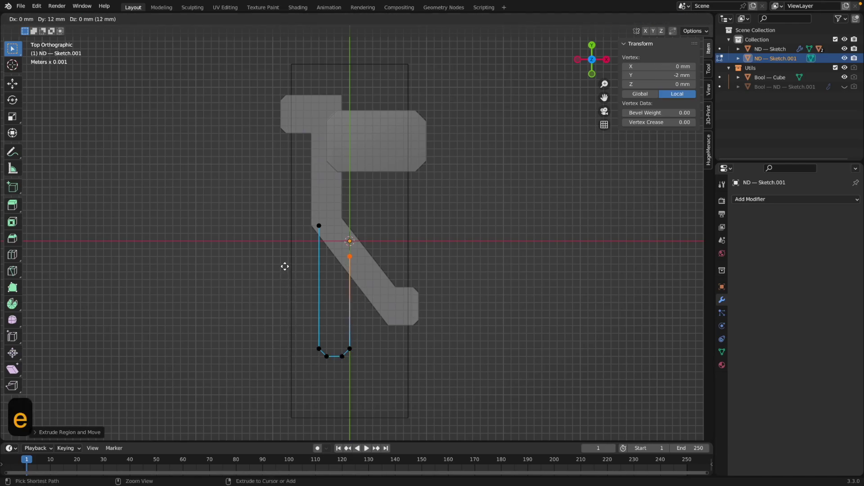
left_click(285, 266)
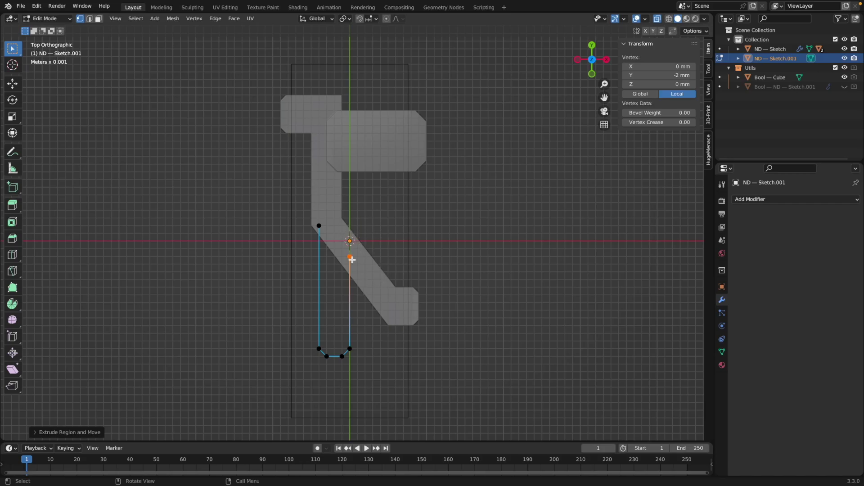
key("e")
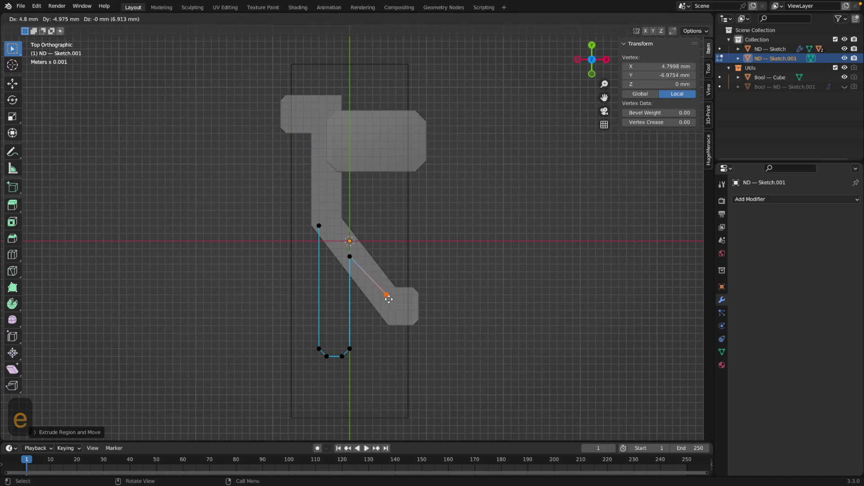
key("ctrl")
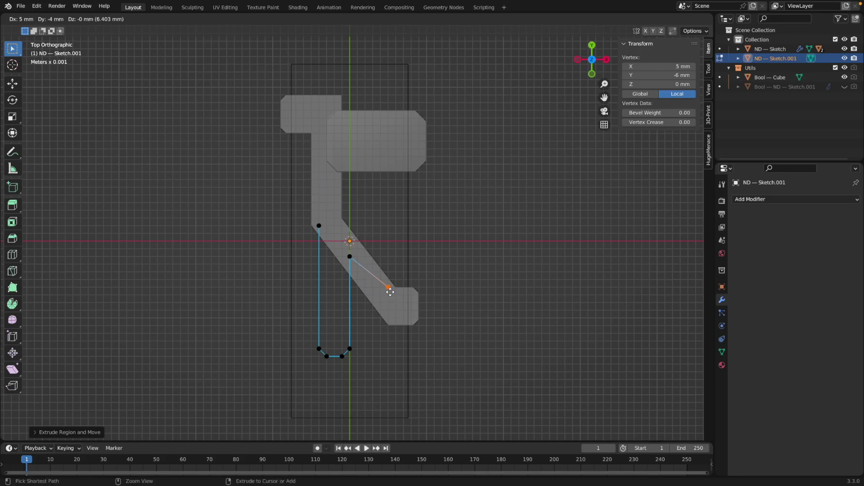
left_click(390, 292, "ctrl")
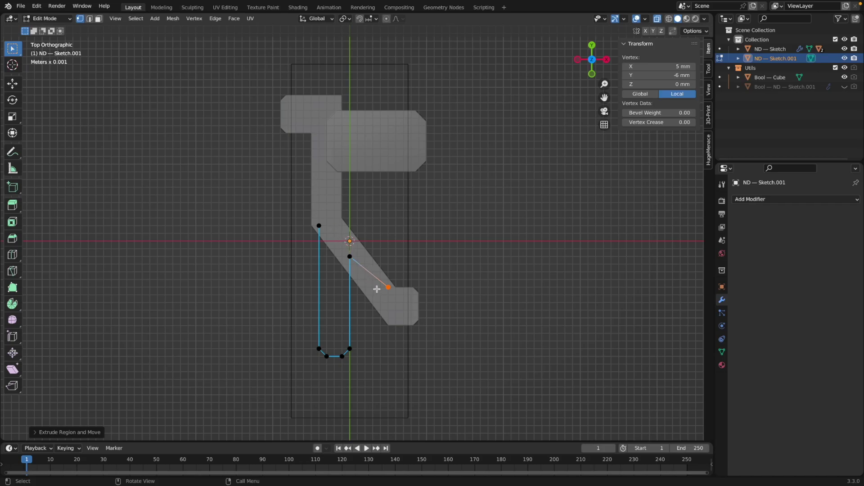
key("e")
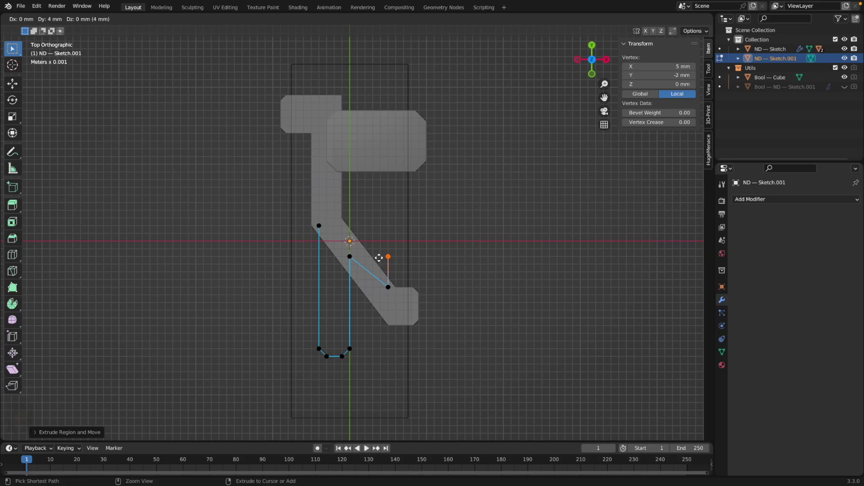
left_click(379, 258)
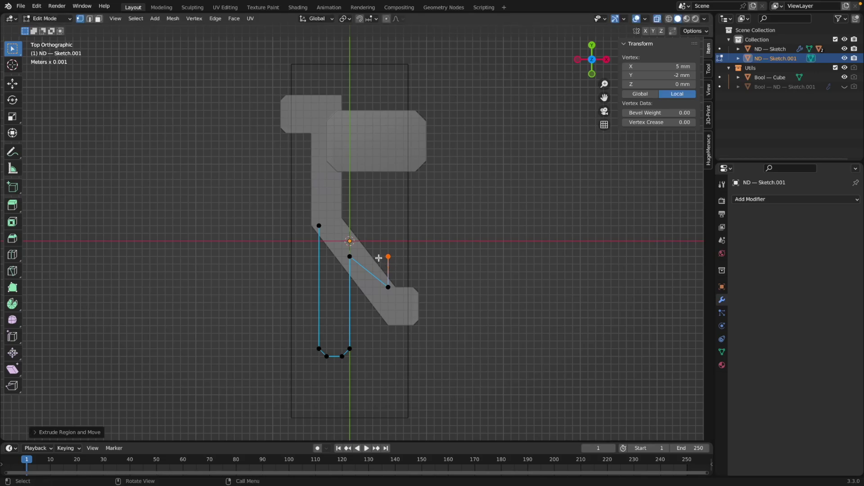
key("e")
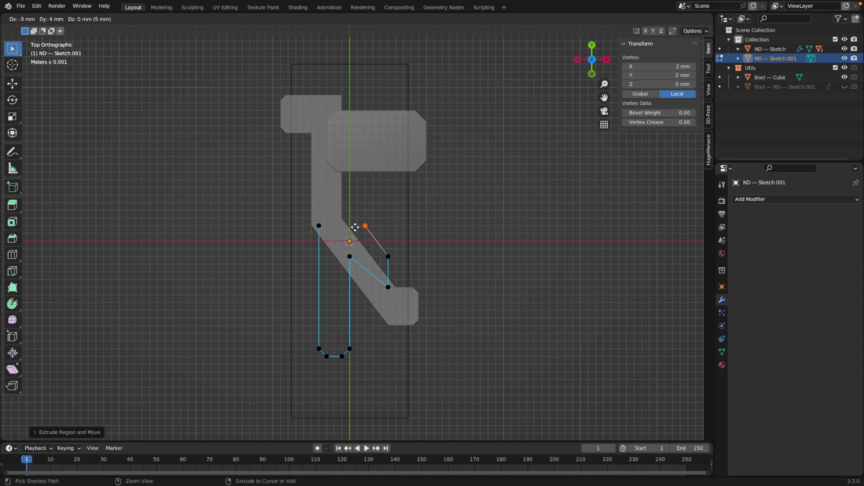
left_click(355, 227)
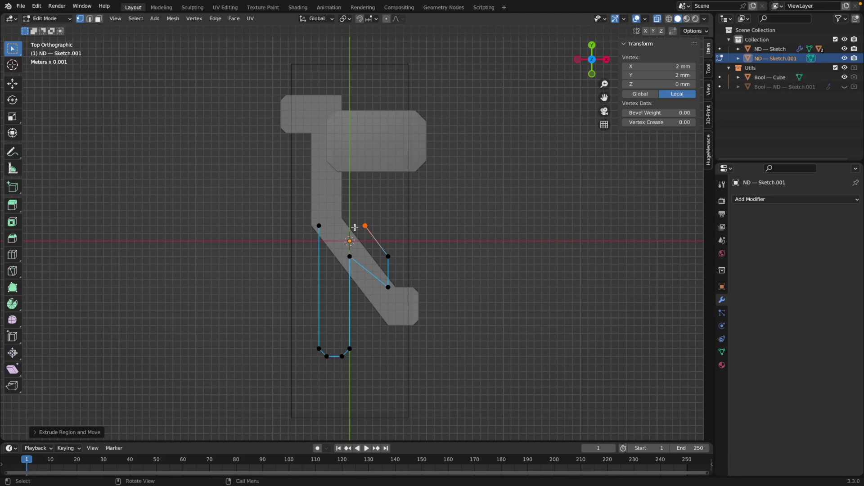
Close and fill the outline with Make Manifold, disable X-ray display, and return to Object Mode.
key("f")
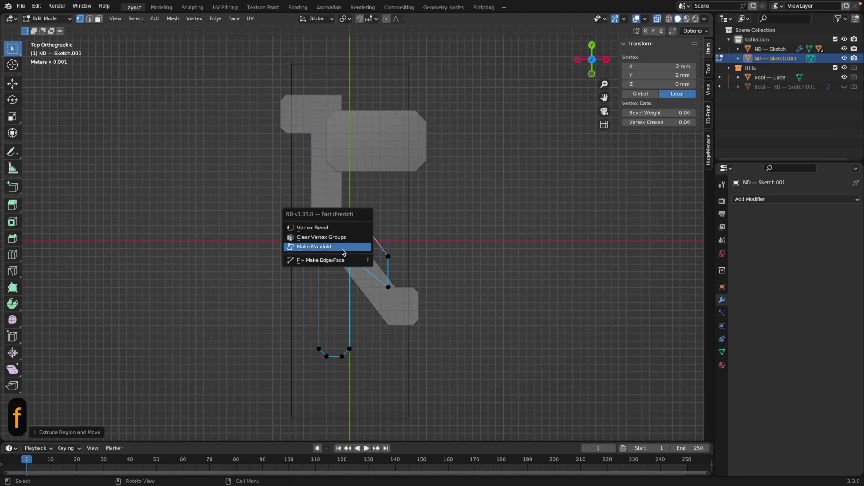
left_click(347, 246)
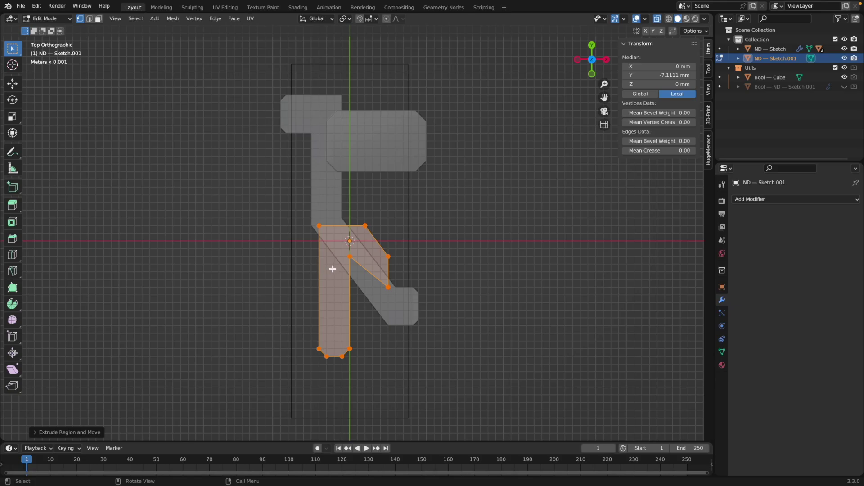
key("alt+z")
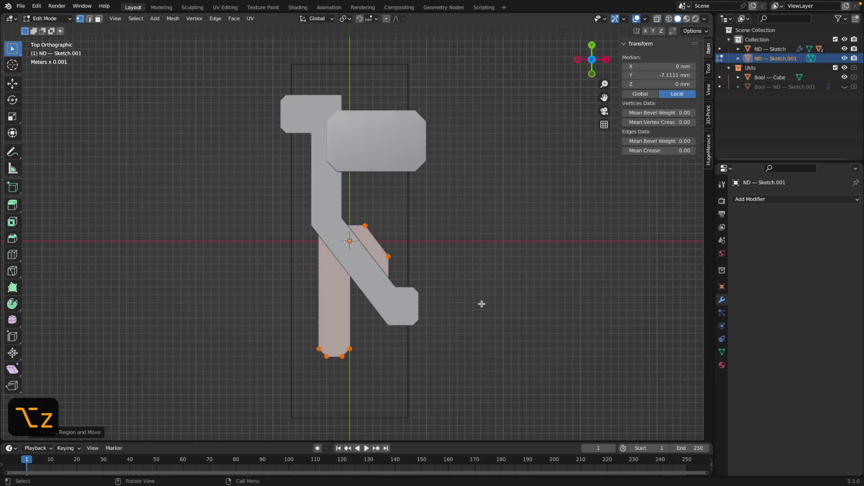
key("Tab")
left_click(467, 303)
mouse_move(467, 304)
middle_mouse_down()
mouse_move(419, 209)
mouse_move(445, 244)
mouse_move(460, 215)
mouse_move(468, 294)
middle_mouse_up()
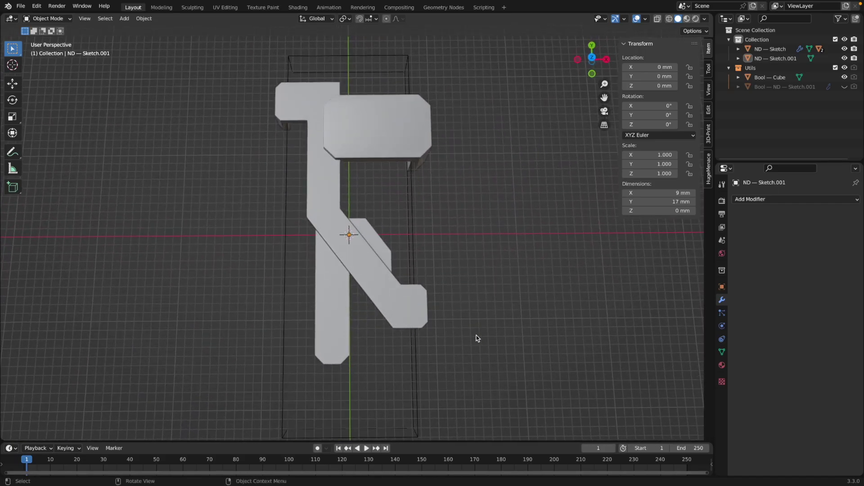
mouse_move(449, 326)
middle_mouse_down()
mouse_move(481, 308)
mouse_move(437, 325)
mouse_move(457, 352)
mouse_move(316, 169)
middle_mouse_up()
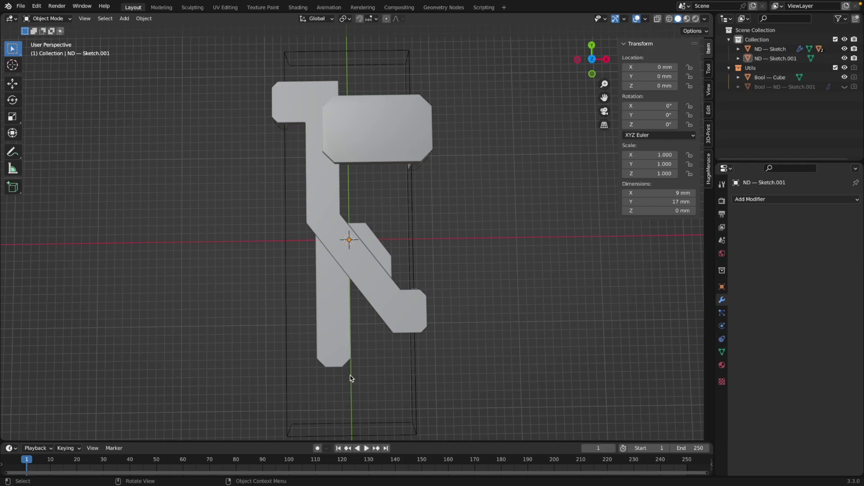
Widen the lower part's straight arm by moving its three inner-side vertices 1 mm along X, returning to Object Mode with X-ray display off.
key("Tab")
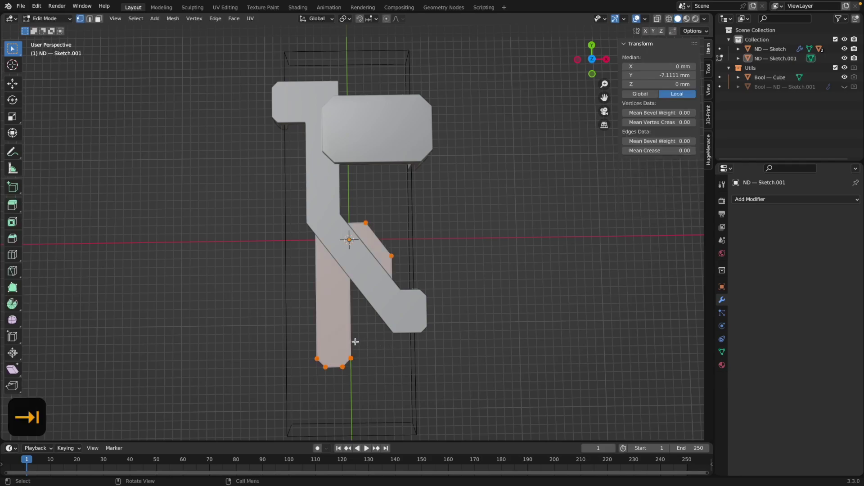
key("alt+z")
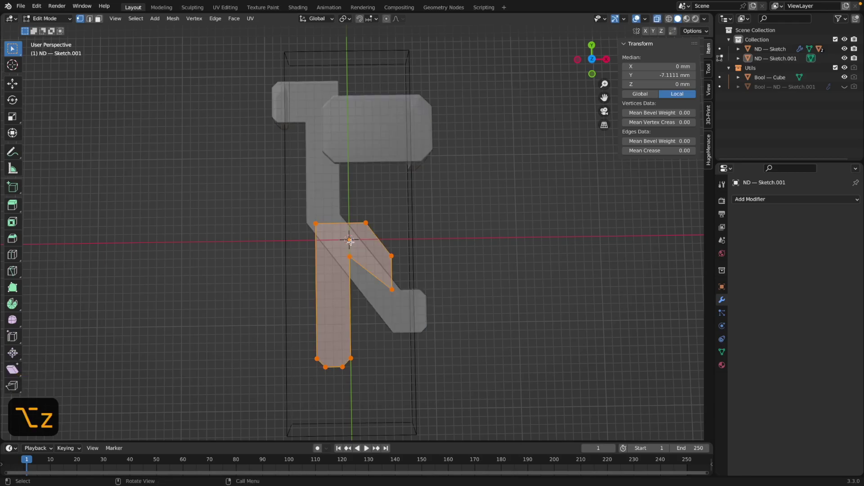
left_click(341, 250)
left_click_drag(339, 249, 364, 377)
key("g")
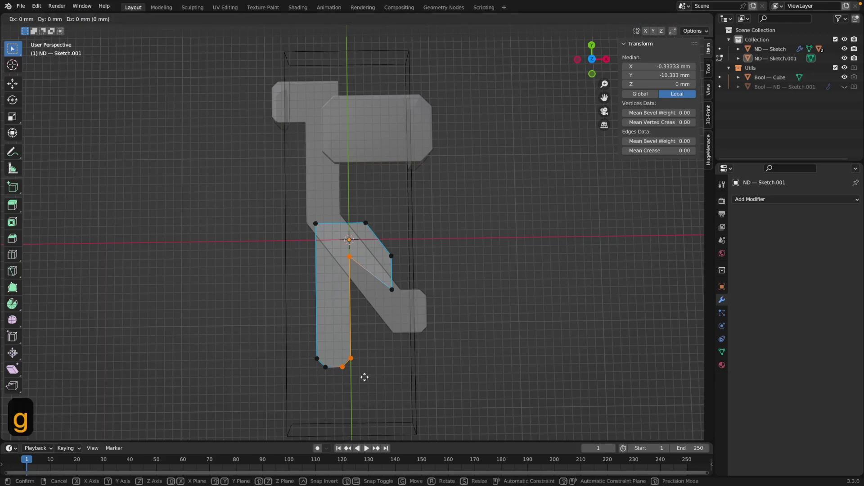
key("x")
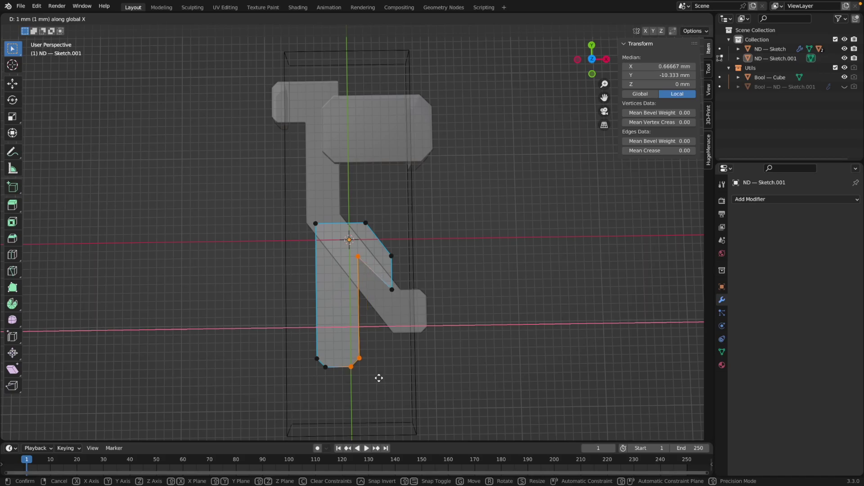
left_click(379, 378)
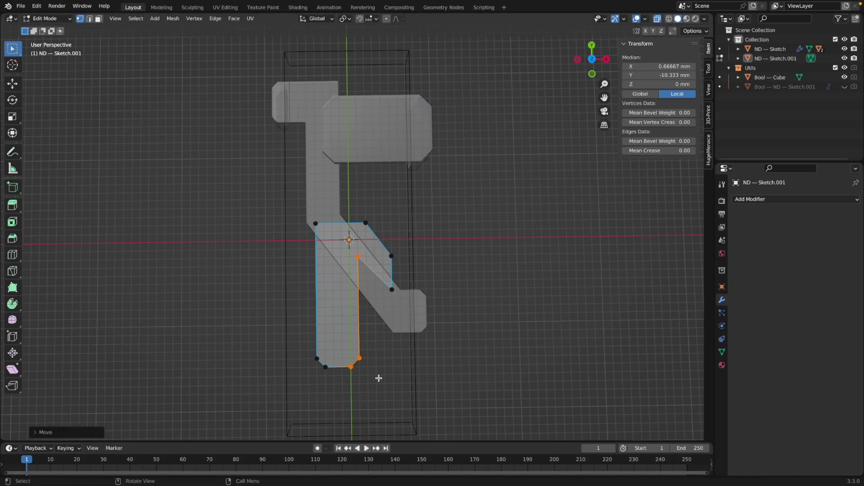
key("Tab")
mouse_move(462, 367)
middle_mouse_down()
mouse_move(455, 306)
mouse_move(424, 295)
mouse_move(463, 352)
mouse_move(457, 336)
mouse_move(374, 306)
middle_mouse_up()
key("alt+z")
key("alt+z")
Apply ND Solidify to the lower part with a thickness of 500 and Positive weighting.
left_click(322, 293)
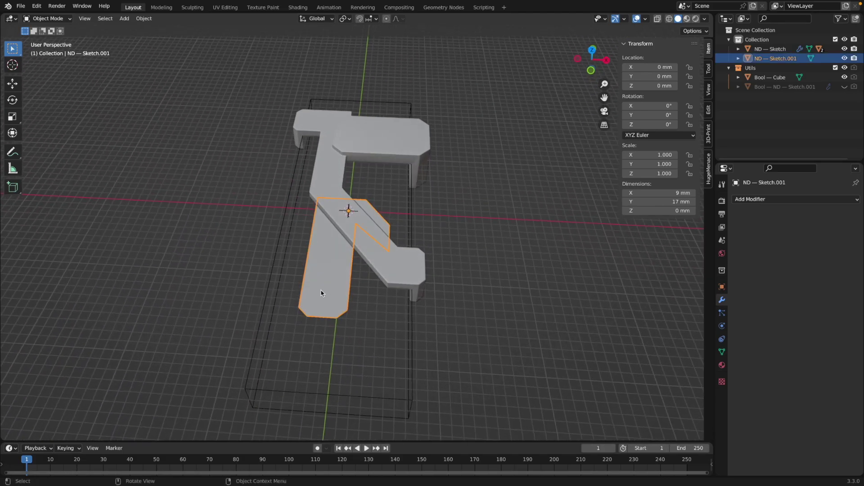
key("f")
left_click(322, 293)
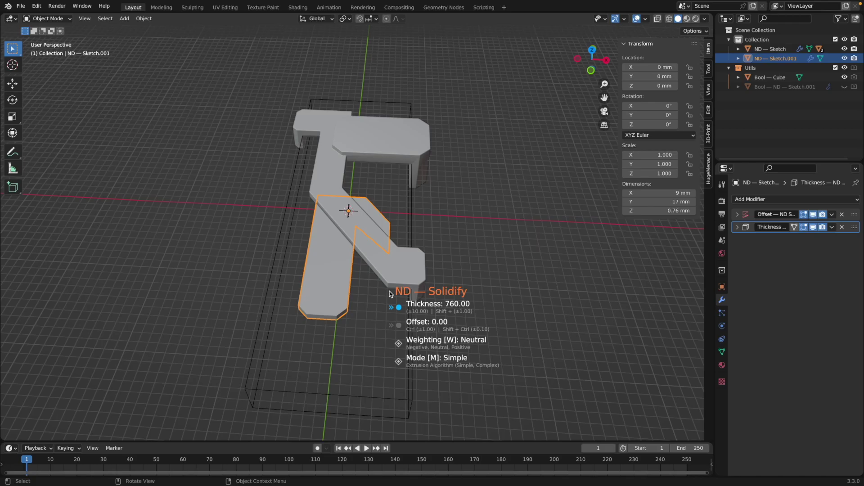
mouse_move(407, 283)
middle_mouse_down()
mouse_move(415, 276)
mouse_move(398, 282)
middle_mouse_up()
scroll(398, 282, "up", 20)
scroll(407, 271, "down", 4)
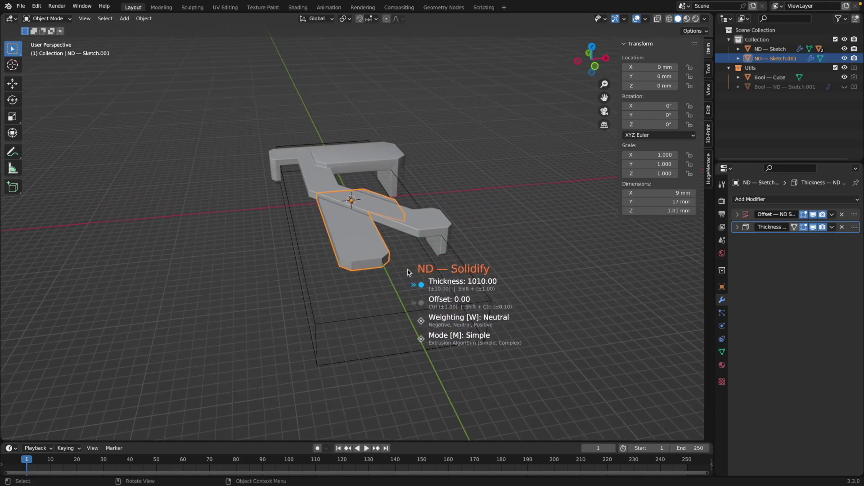
mouse_move(404, 269)
middle_mouse_down()
mouse_move(435, 266)
mouse_move(388, 273)
mouse_move(409, 264)
middle_mouse_up()
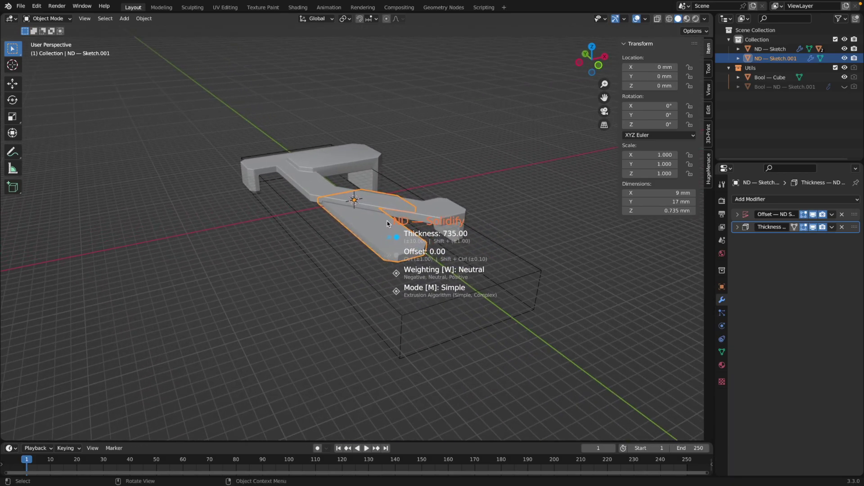
middle_click_drag(418, 239, 387, 241)
type("500")
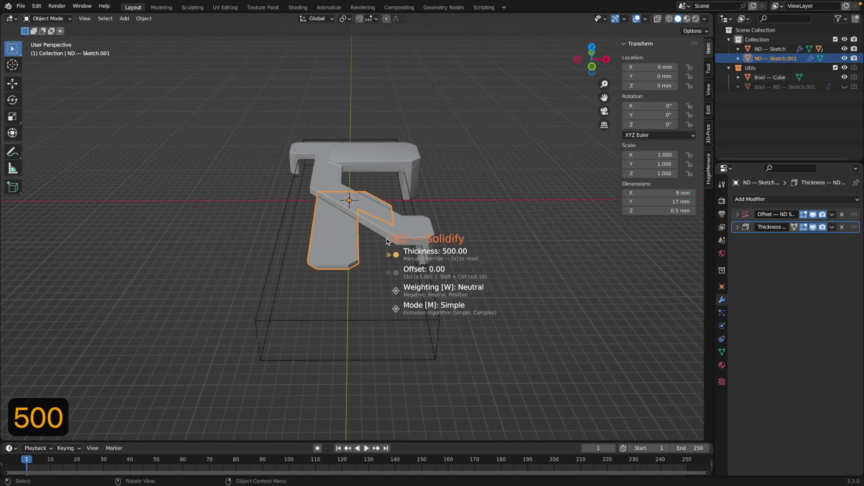
type("w")
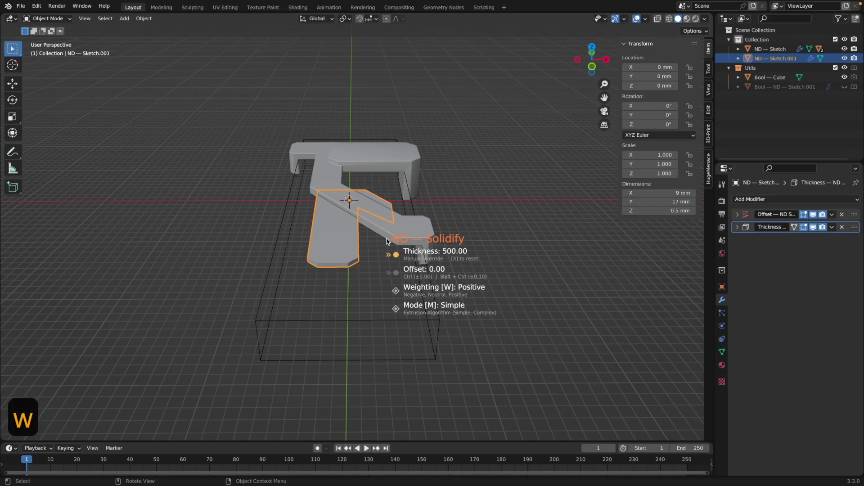
key("Return")
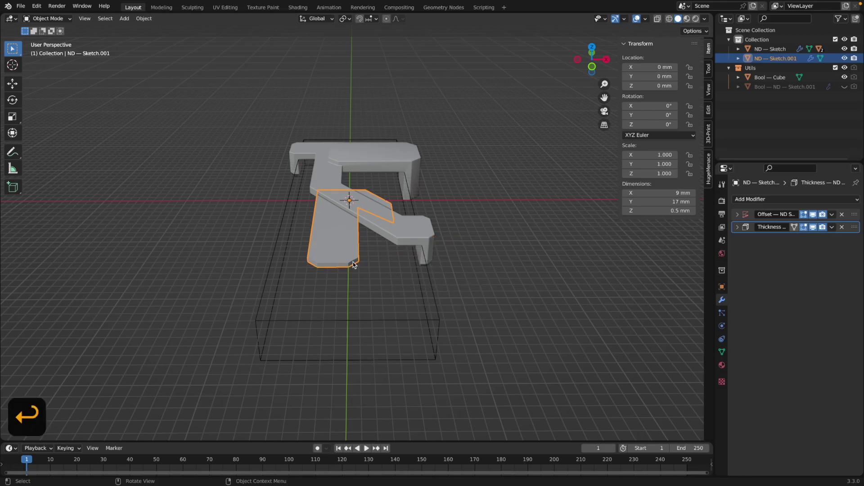
Examine from several angles how the solidified lower part sits against the bracket.
mouse_move(281, 262)
middle_mouse_down()
mouse_move(319, 252)
mouse_move(353, 221)
mouse_move(360, 192)
mouse_move(379, 213)
mouse_move(344, 285)
mouse_move(320, 293)
mouse_move(243, 266)
mouse_move(276, 220)
middle_mouse_up()
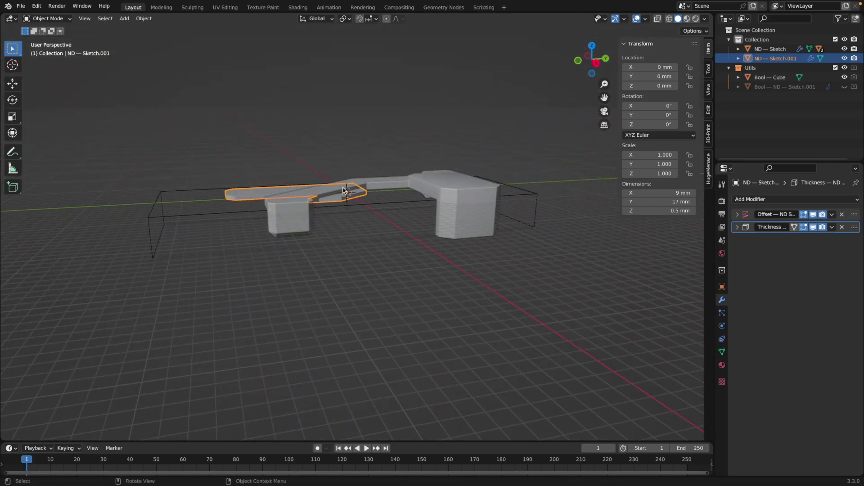
mouse_move(382, 260)
middle_mouse_down()
mouse_move(397, 268)
mouse_move(404, 233)
mouse_move(425, 285)
mouse_move(376, 218)
middle_mouse_up()
left_click(388, 256)
mouse_move(447, 250)
middle_mouse_down()
mouse_move(396, 229)
mouse_move(375, 195)
mouse_move(462, 250)
mouse_move(420, 253)
middle_mouse_up()
mouse_move(295, 315)
middle_mouse_down()
mouse_move(330, 295)
mouse_move(338, 265)
middle_mouse_up()
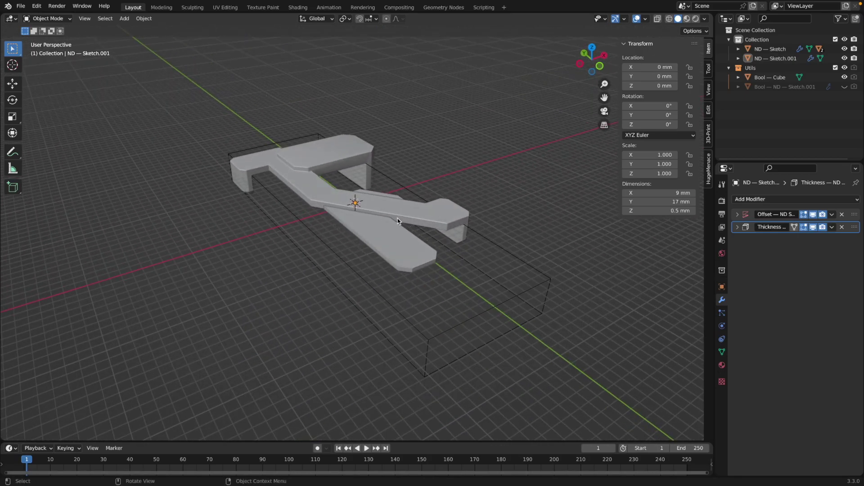
mouse_move(486, 276)
middle_mouse_down()
mouse_move(443, 308)
mouse_move(477, 287)
middle_mouse_up()
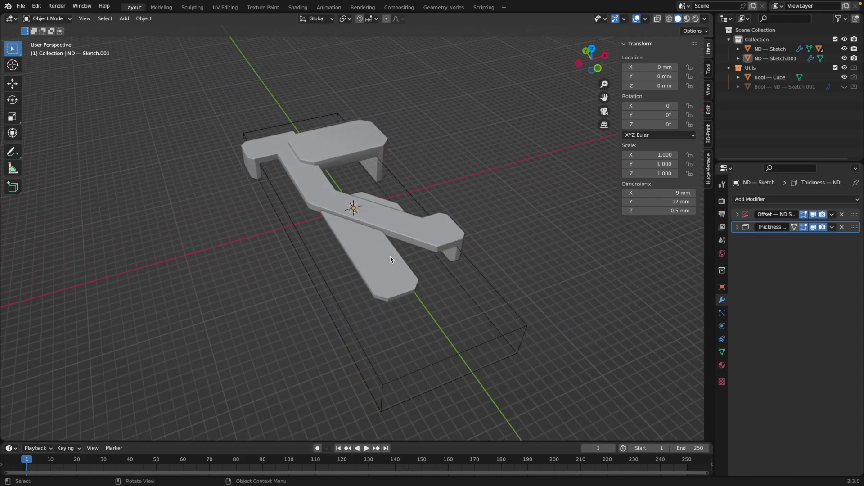
left_click(368, 255)
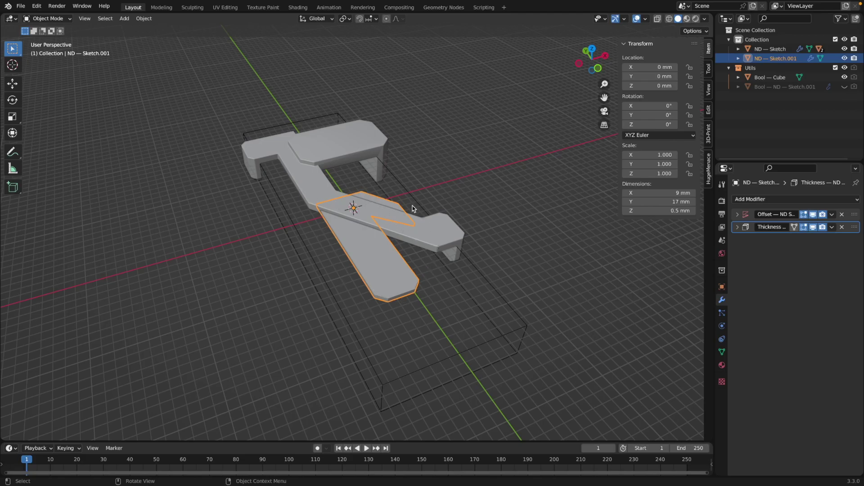
mouse_move(515, 291)
middle_mouse_down()
mouse_move(477, 302)
mouse_move(363, 189)
middle_mouse_up()
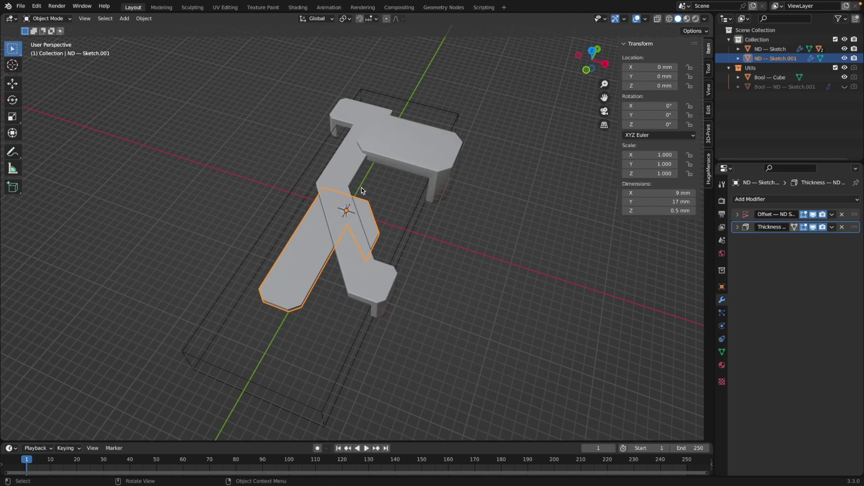
mouse_move(385, 250)
middle_mouse_down()
mouse_move(427, 255)
mouse_move(459, 232)
mouse_move(289, 202)
middle_mouse_up()
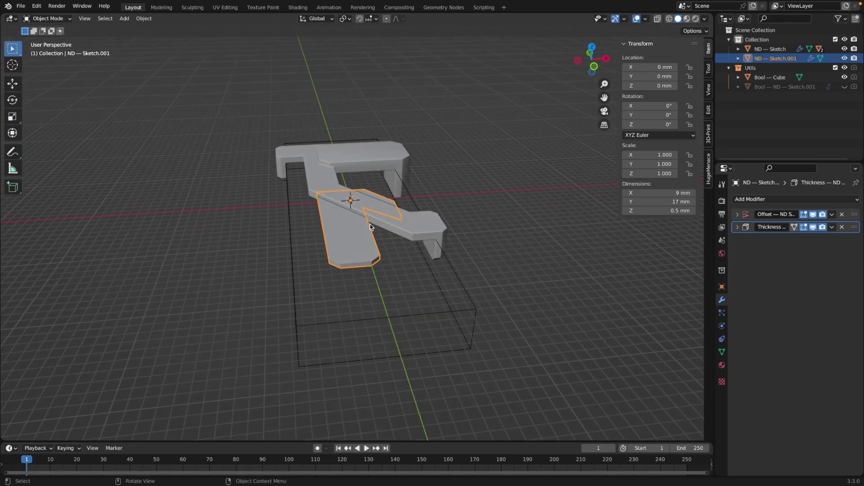
middle_click_drag(430, 284, 391, 219)
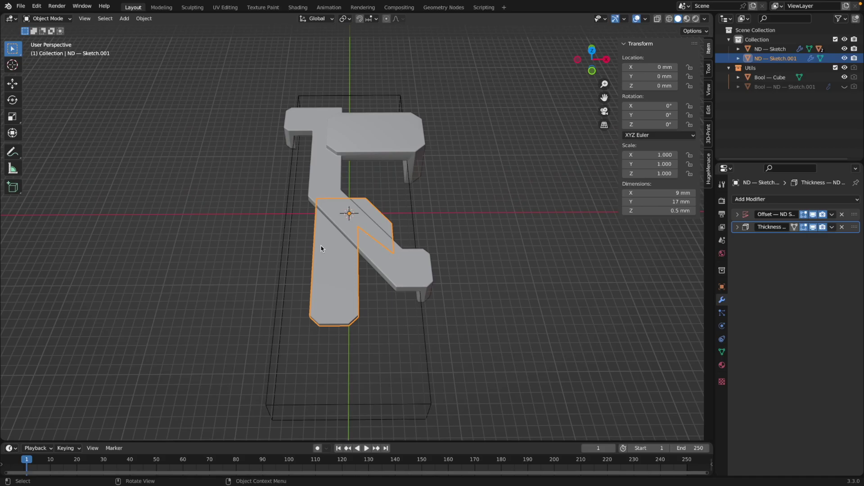
mouse_move(382, 319)
middle_mouse_down()
mouse_move(422, 270)
mouse_move(388, 312)
middle_mouse_up()
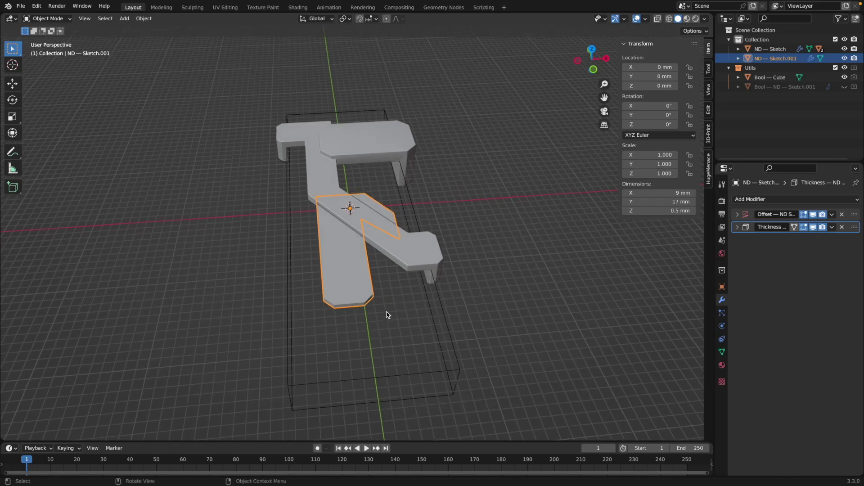
In top view, add another ND single-vertex sketch, enable X-ray display, and move its vertex to X -4 mm, Y 2 mm.
left_click(593, 51)
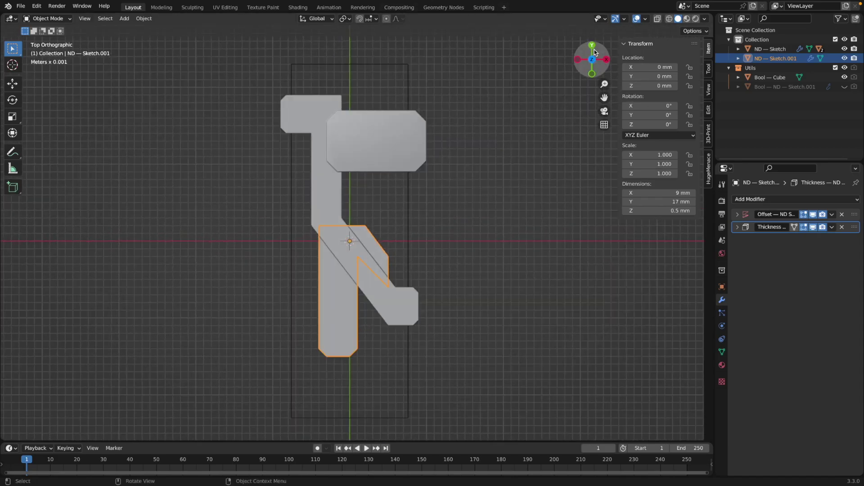
left_click(450, 309)
key("f")
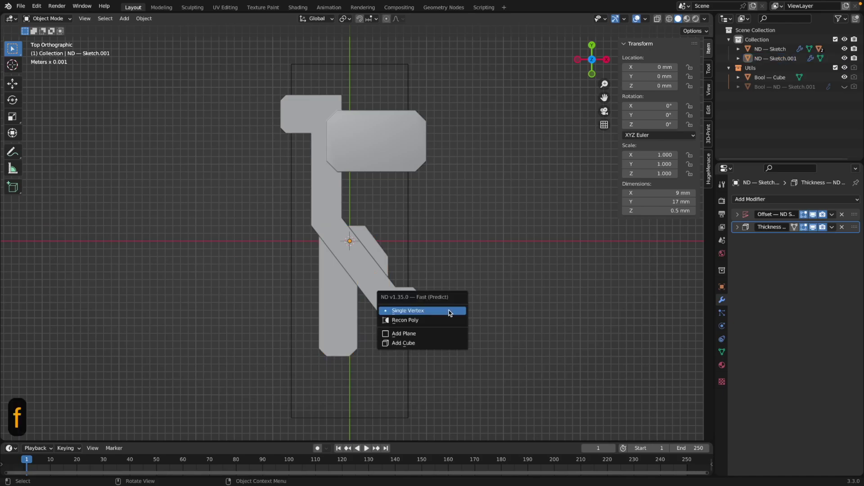
left_click(450, 310)
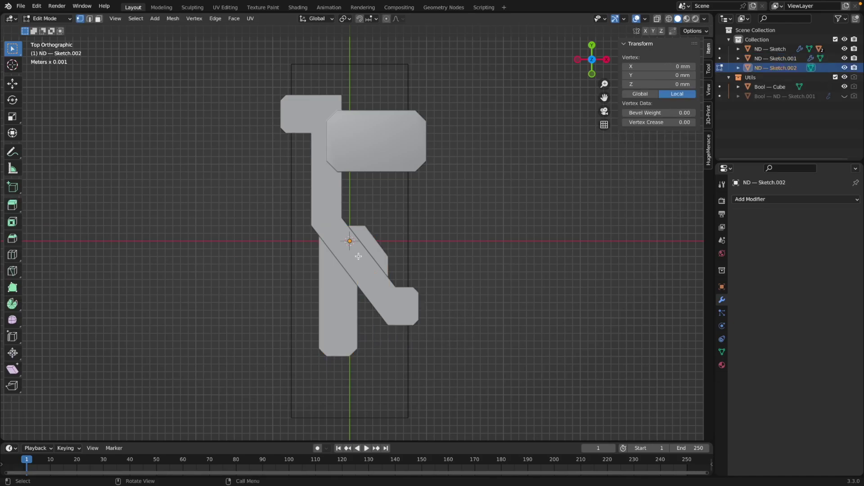
key("alt+z")
key("g")
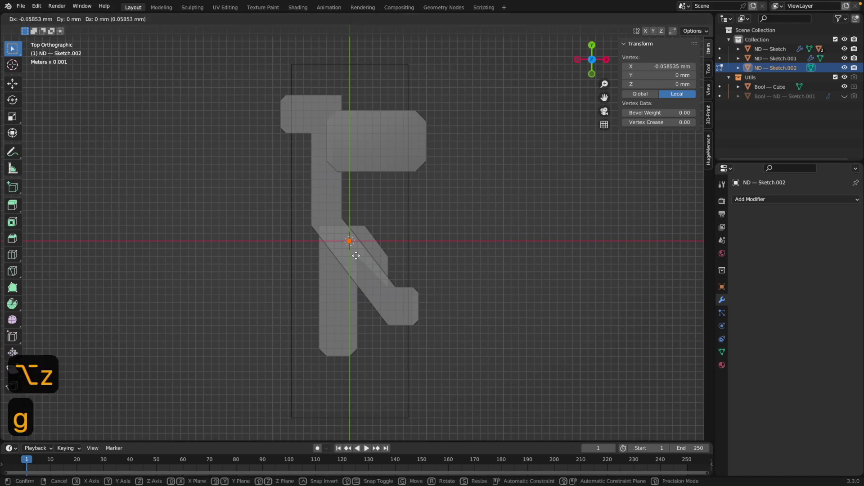
left_click(328, 241)
Extrude the vertex along the straight arm's outline through (-4, -14), (-3, -15) and (0, -15) mm.
key("e")
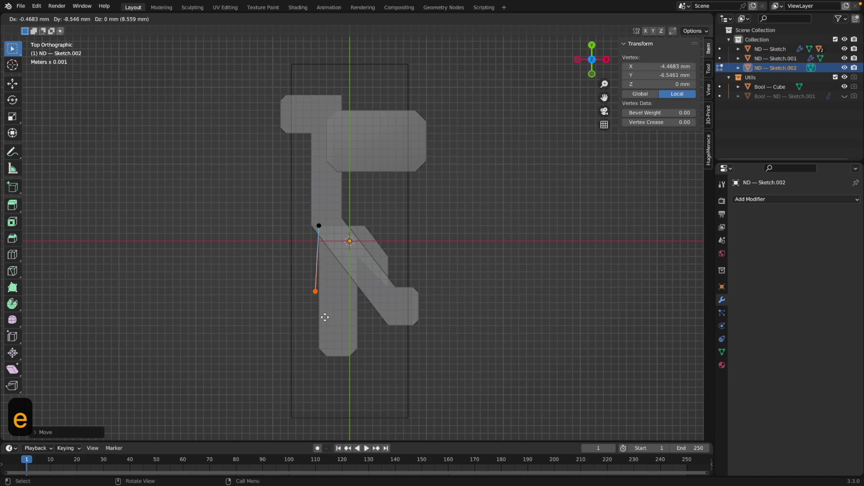
left_click(325, 365)
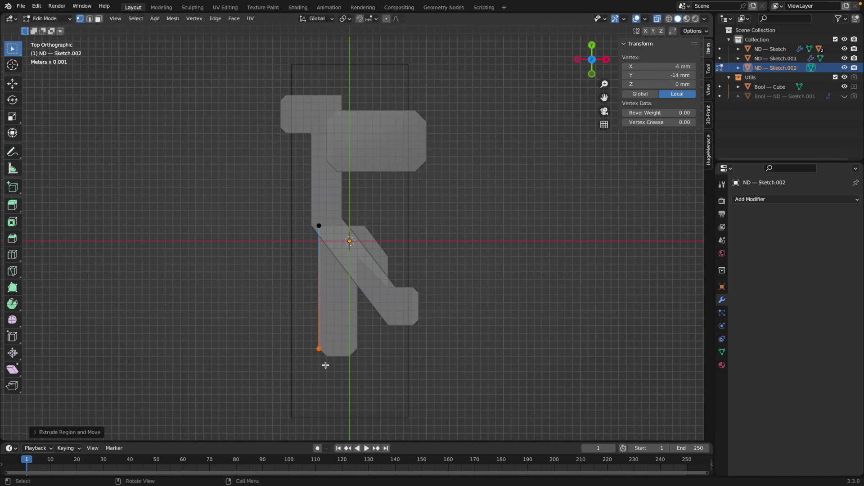
key("e")
left_click(332, 371)
key("e")
left_click(357, 365)
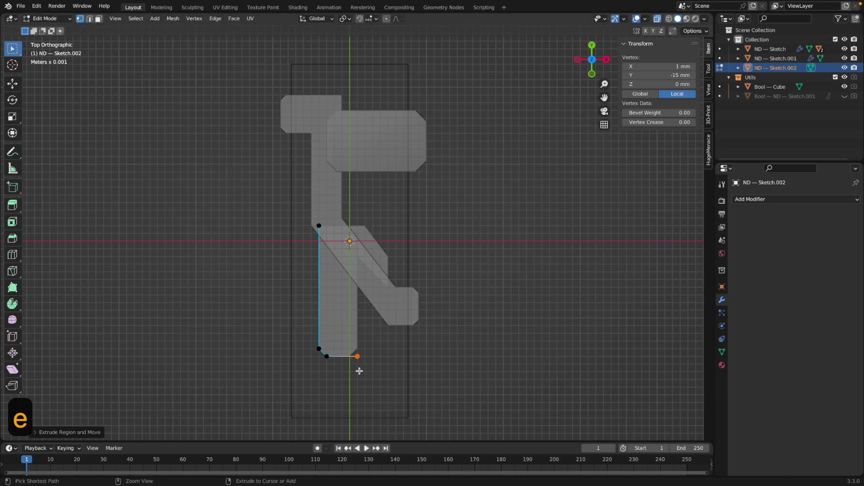
key("g")
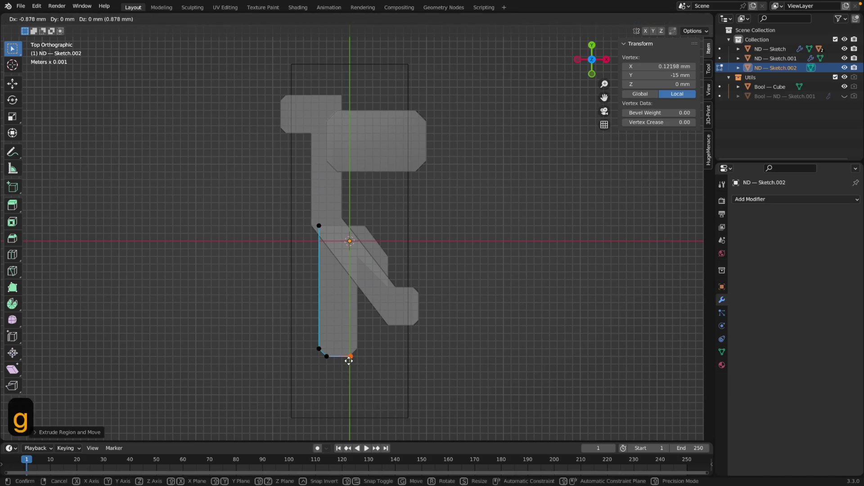
left_click(353, 361)
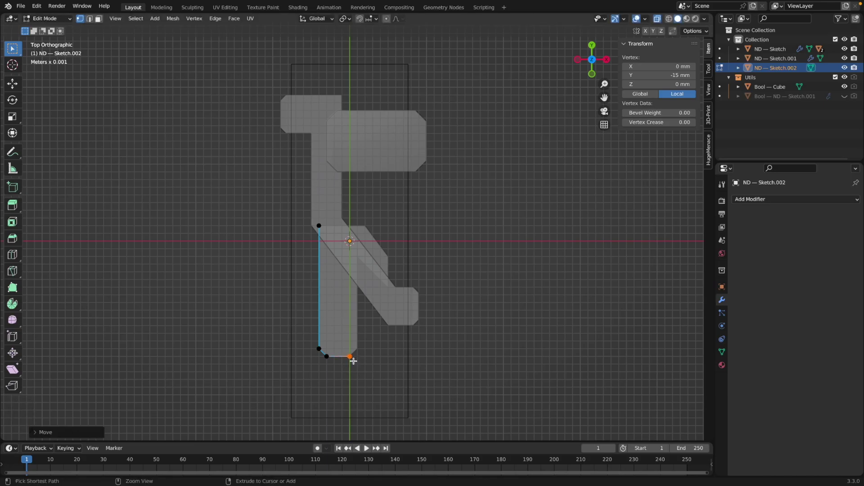
Continue extruding the outline through (1, -14) and (1, -3) mm to trace the arm's inner side.
key("e")
left_click(363, 353)
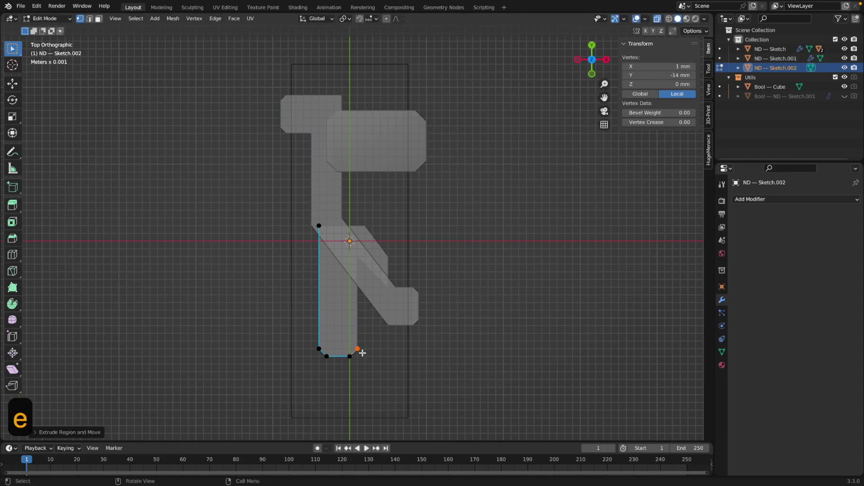
key("e")
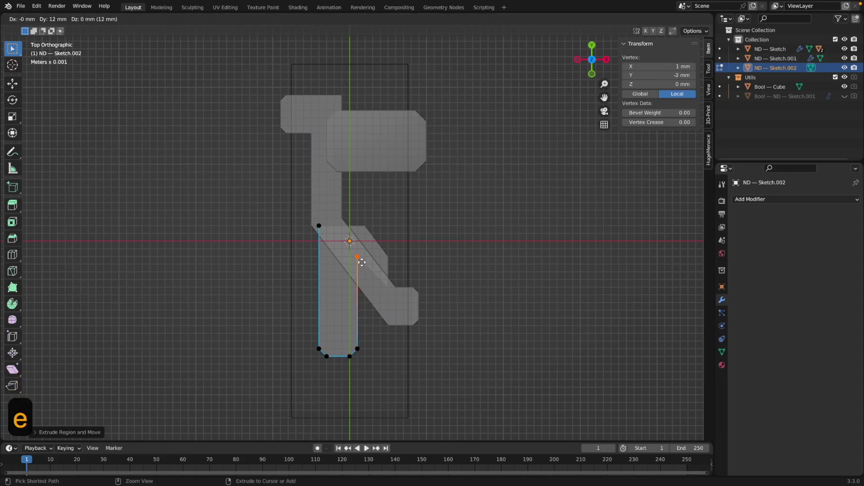
left_click(361, 267)
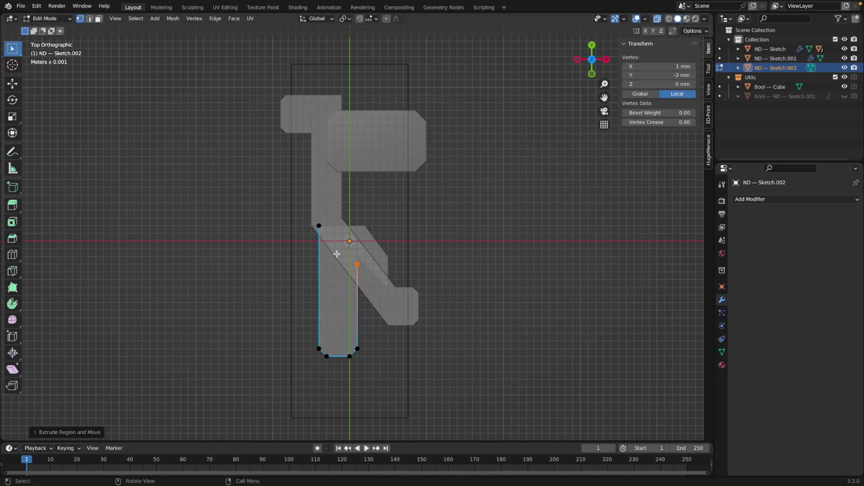
Apply an ND Profile Extrude of 750 along Z with positive weighting to the straight arm's outline.
key("Tab")
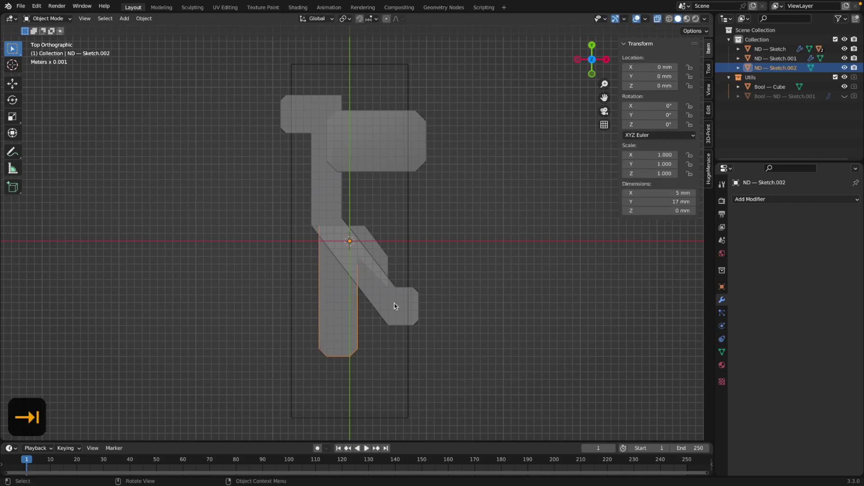
mouse_move(453, 341)
middle_mouse_down()
mouse_move(439, 293)
mouse_move(447, 259)
mouse_move(450, 296)
middle_mouse_up()
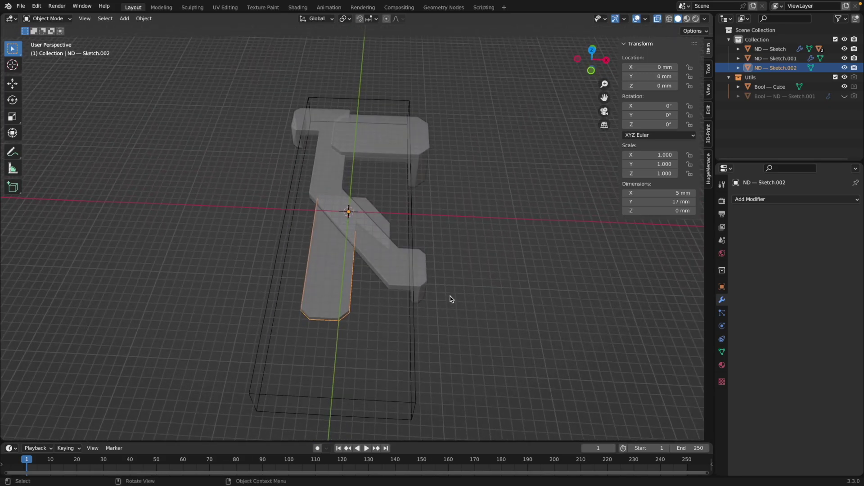
key("f")
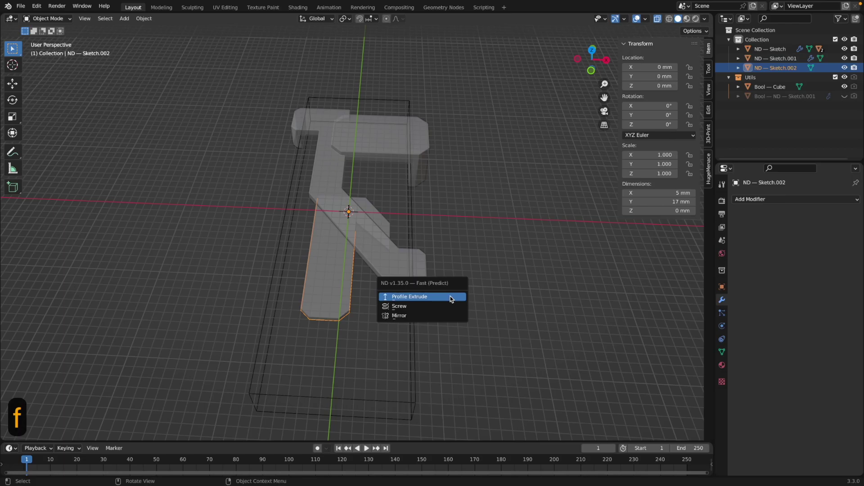
left_click(451, 299)
type("600")
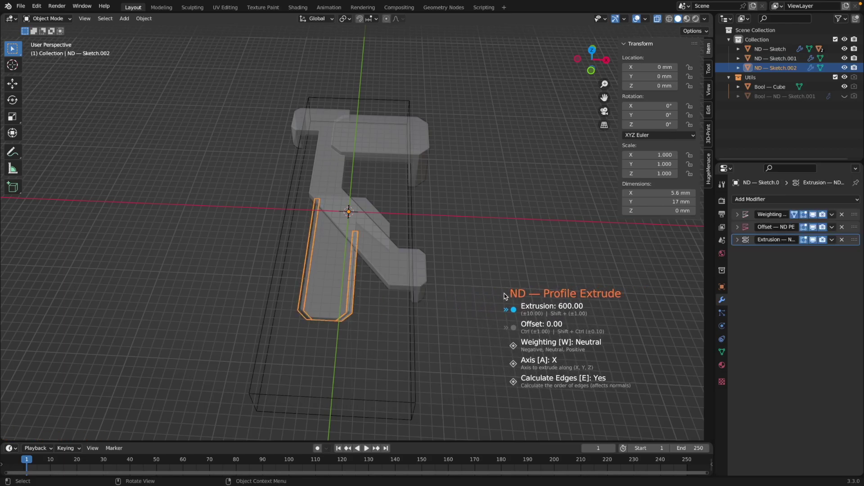
type("aa")
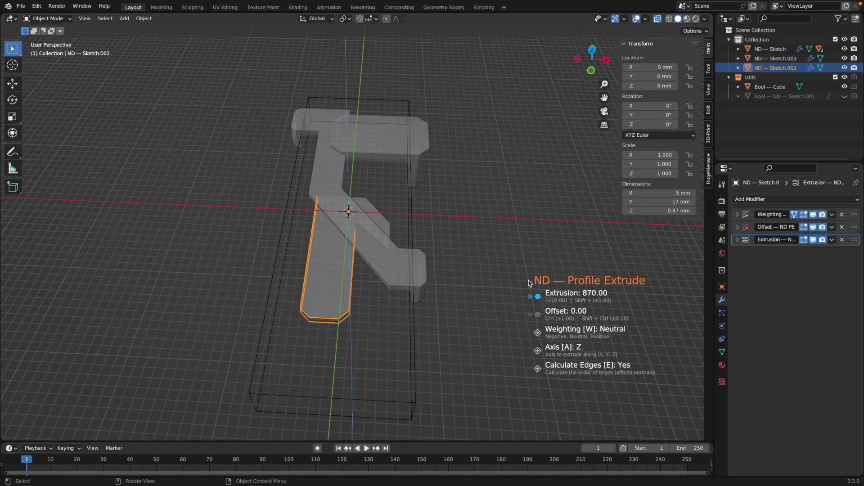
type("750")
type("w")
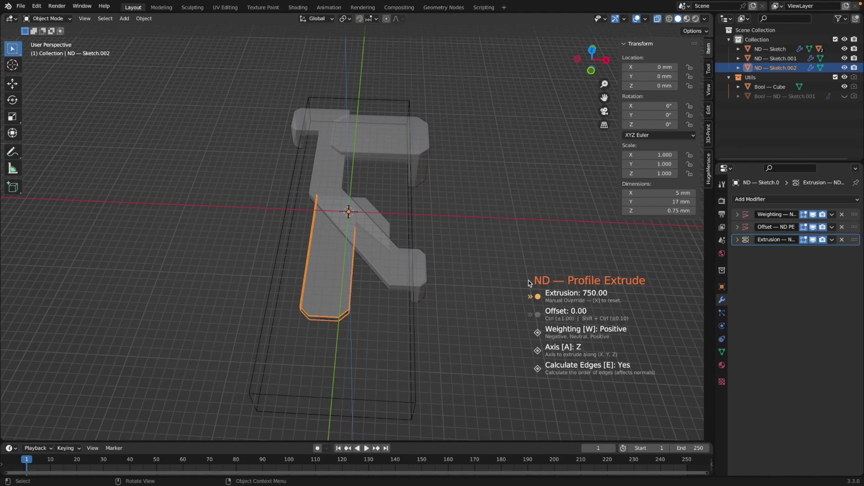
key("Return")
Turn off X-ray display and add an ND Solidify with thickness 500 and neutral weighting to the extruded arm outline, leaving it deselected.
mouse_move(490, 307)
middle_mouse_down()
mouse_move(542, 255)
mouse_move(517, 288)
mouse_move(438, 269)
mouse_move(420, 275)
mouse_move(411, 293)
mouse_move(502, 310)
middle_mouse_up()
key("alt+z")
mouse_move(449, 302)
middle_mouse_down()
mouse_move(477, 271)
mouse_move(426, 298)
middle_mouse_up()
key("f")
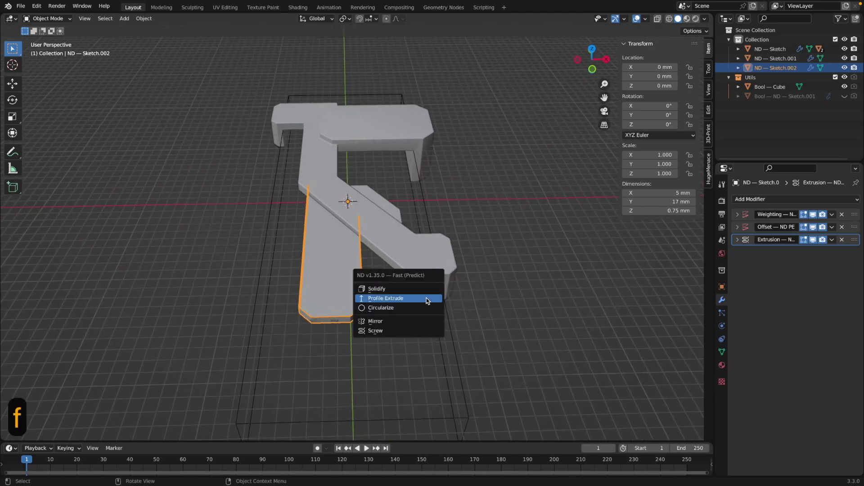
left_click(418, 288)
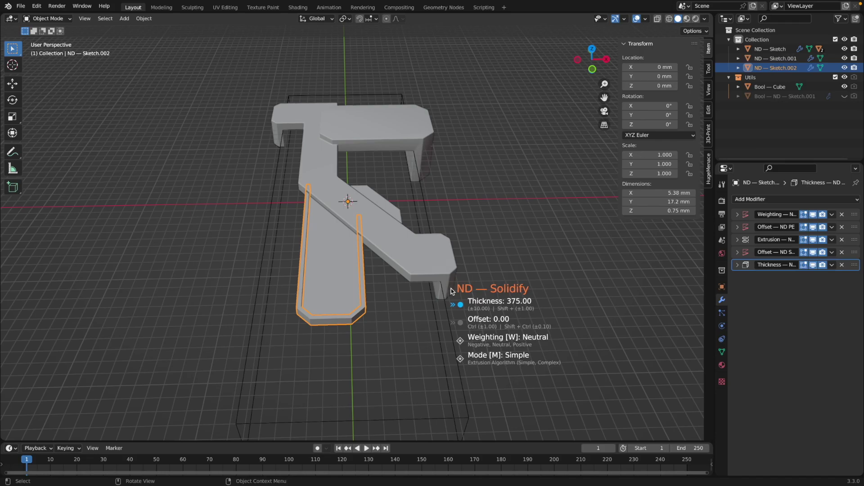
type("500")
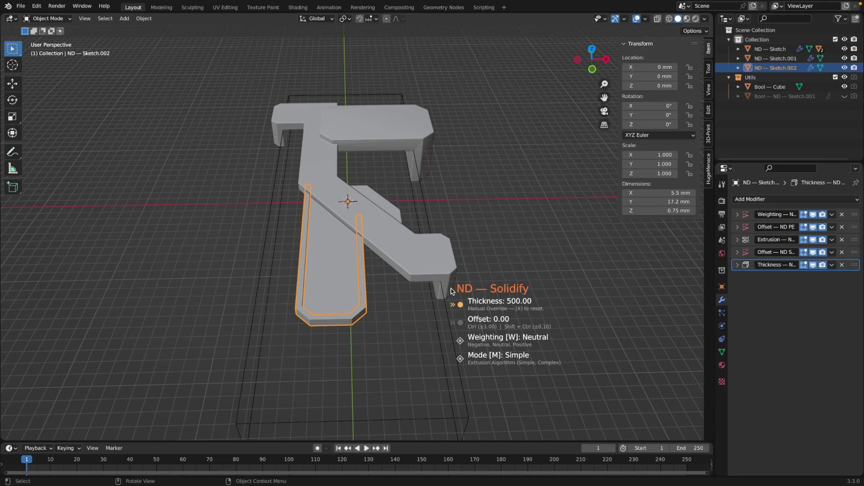
key("w")
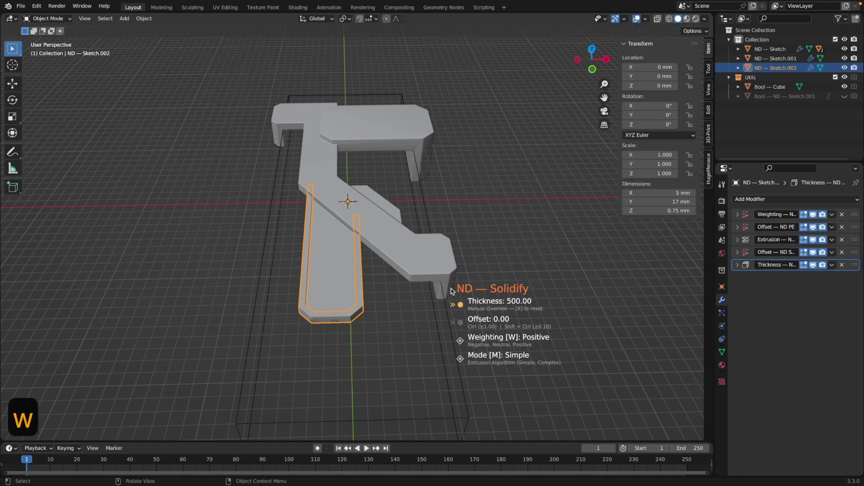
key("w")
key("w")
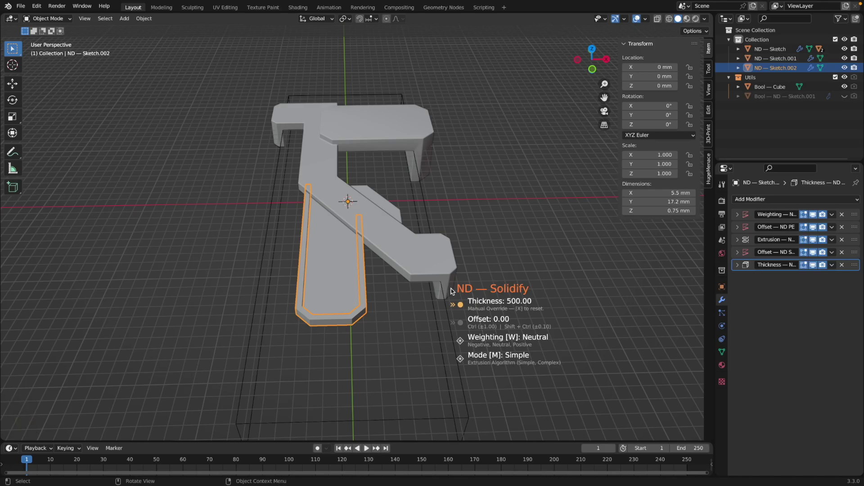
key("Return")
left_click(495, 299)
Examine from several angles how the solidified rim sits around the straight arm.
middle_click_drag(499, 295, 492, 319)
middle_click_drag(498, 331, 497, 334)
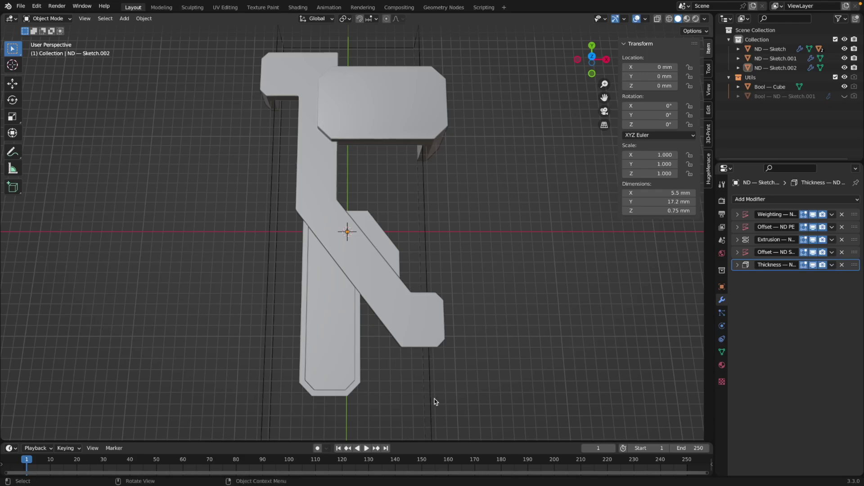
middle_click_drag(522, 261, 529, 238)
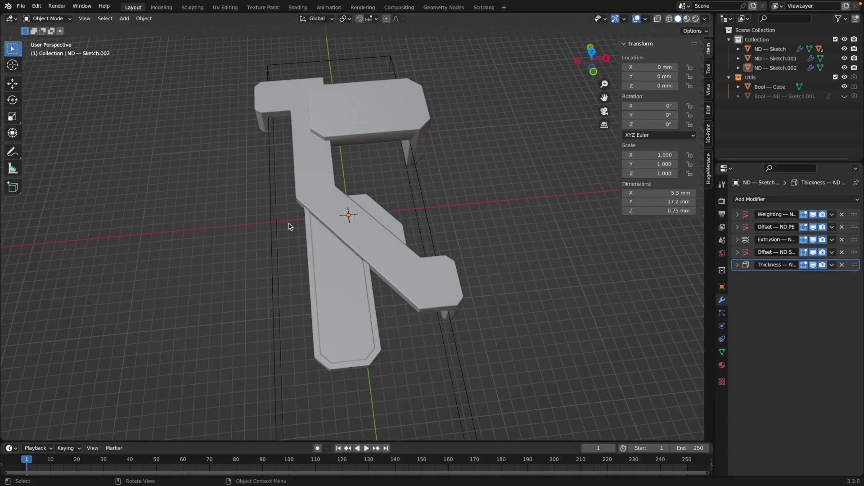
middle_click_drag(504, 265, 486, 268)
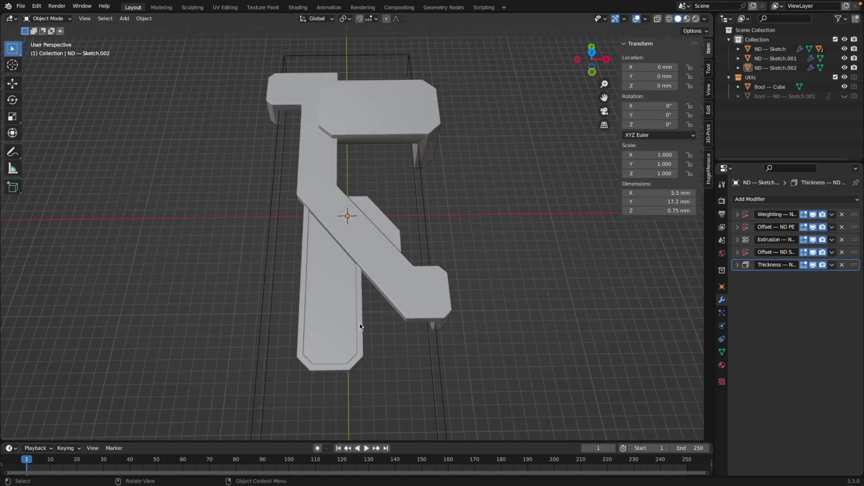
middle_click_drag(328, 309, 335, 236)
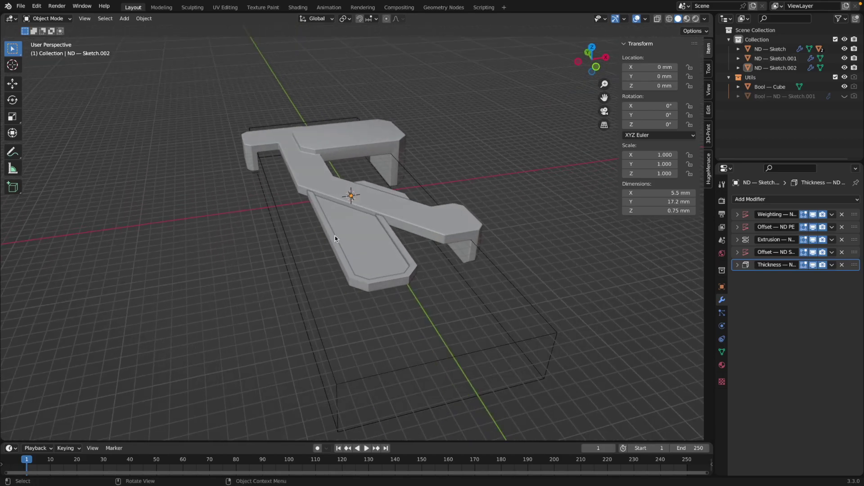
middle_click_drag(487, 326, 483, 347)
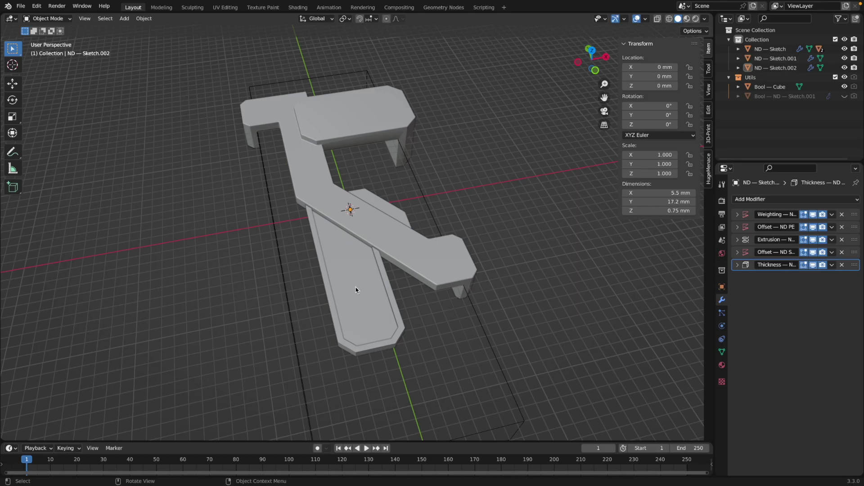
middle_click_drag(566, 306, 520, 293)
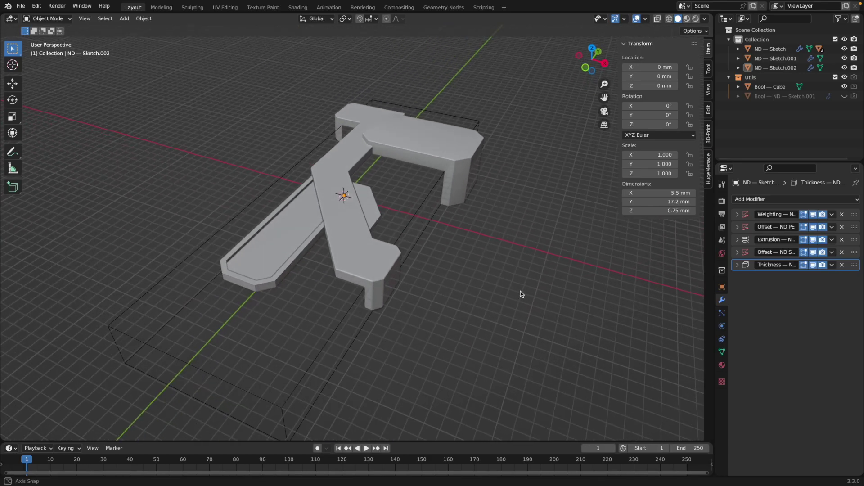
middle_click_drag(521, 295, 520, 294)
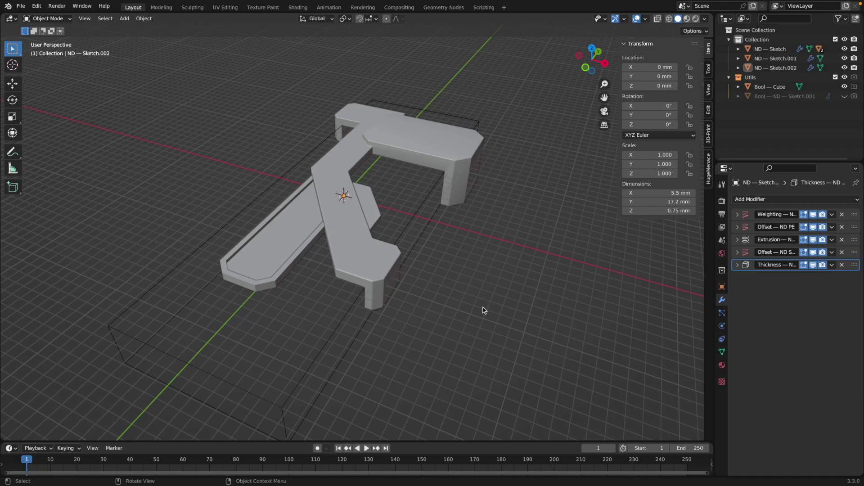
mouse_move(479, 307)
middle_mouse_down()
mouse_move(496, 299)
mouse_move(498, 318)
mouse_move(523, 320)
middle_mouse_up()
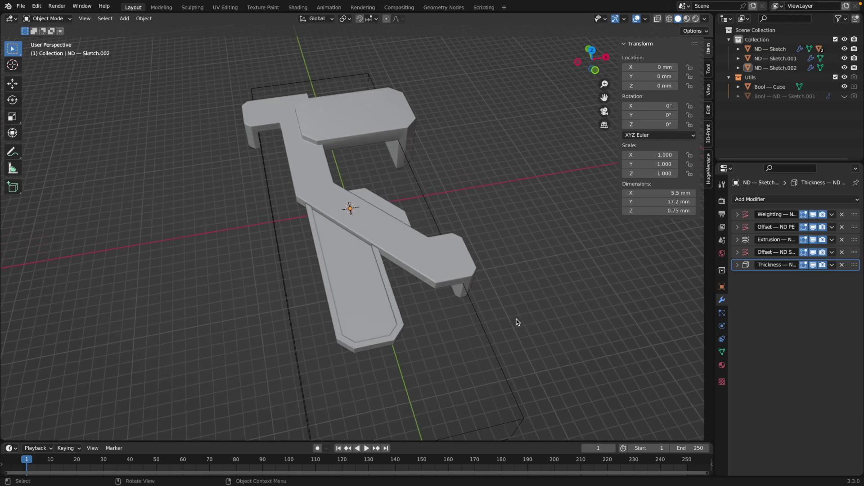
Add a mesh cylinder with 64 vertices.
key("shift+a")
mouse_move(507, 318)
mouse_move(507, 297)
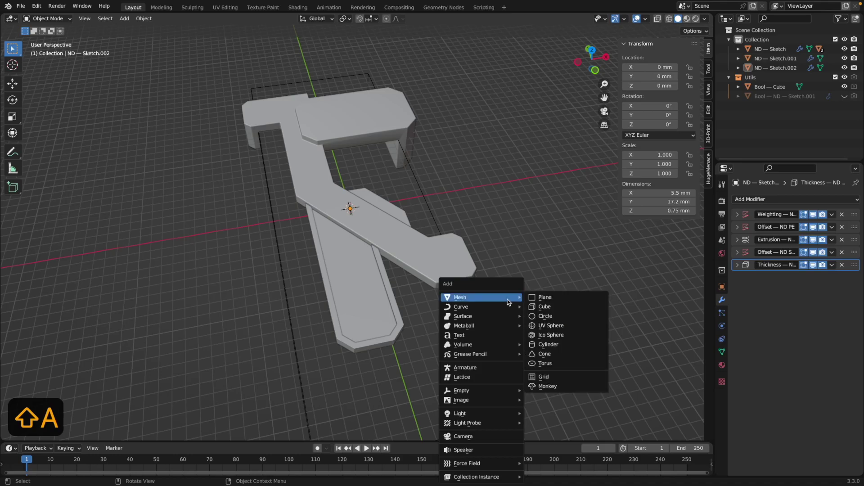
left_click(548, 344)
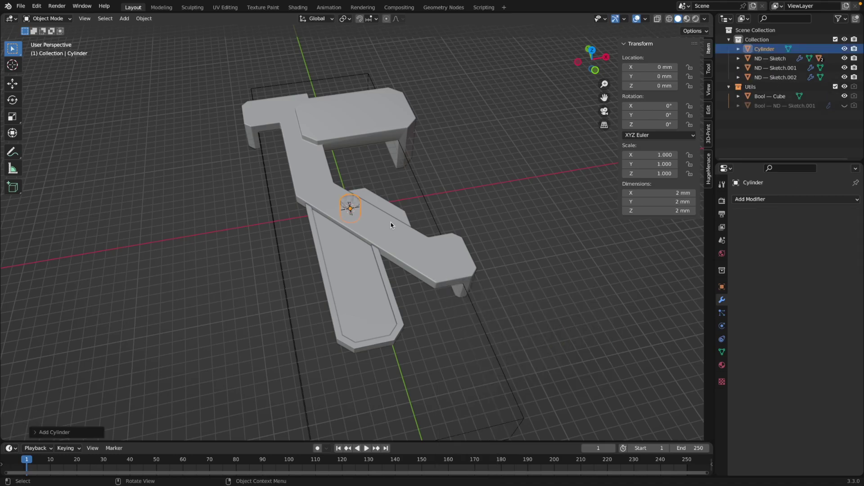
left_click(37, 432)
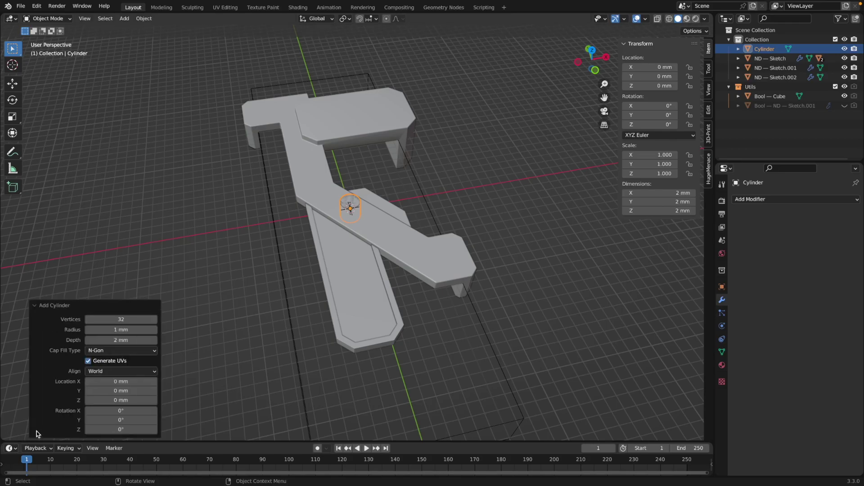
left_click(126, 319)
key("BackSpace")
key("BackSpace")
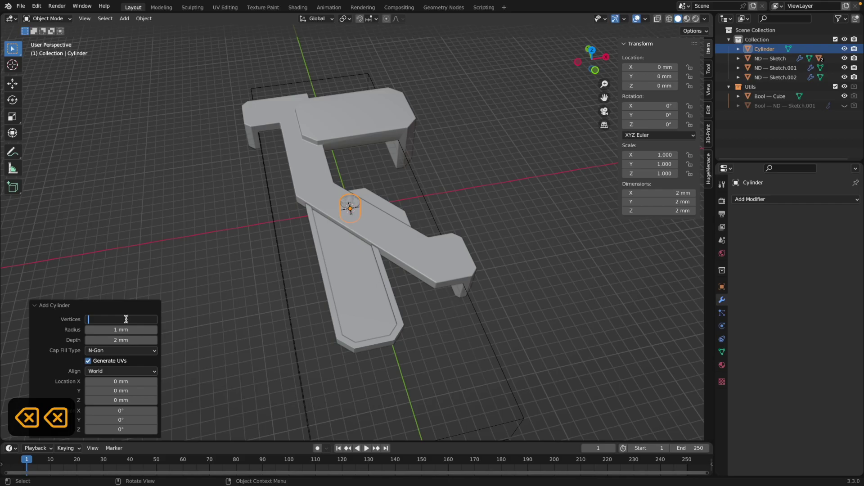
type("64")
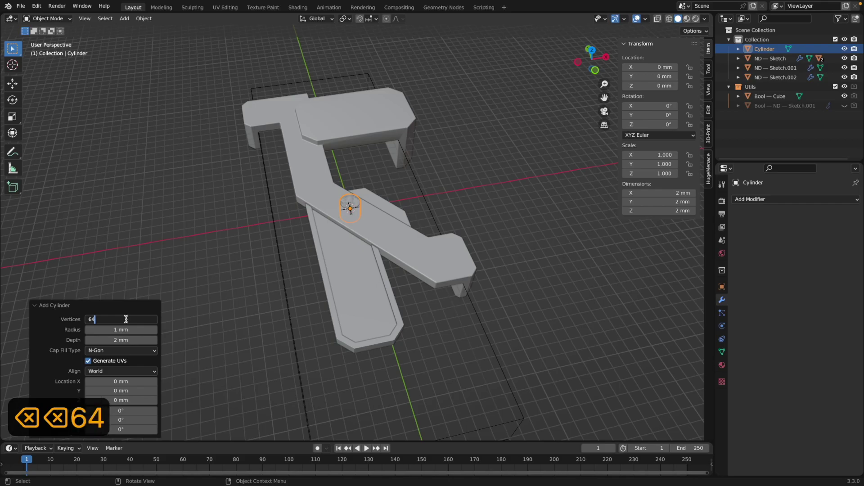
key("Return")
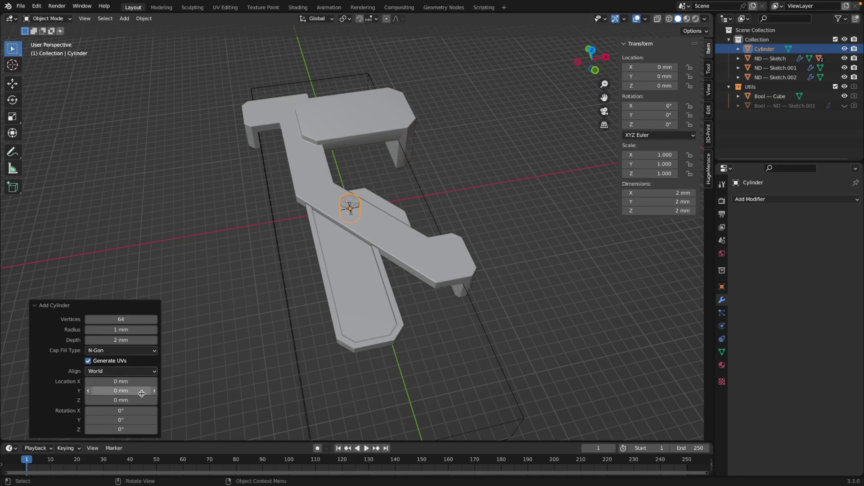
left_click(129, 414)
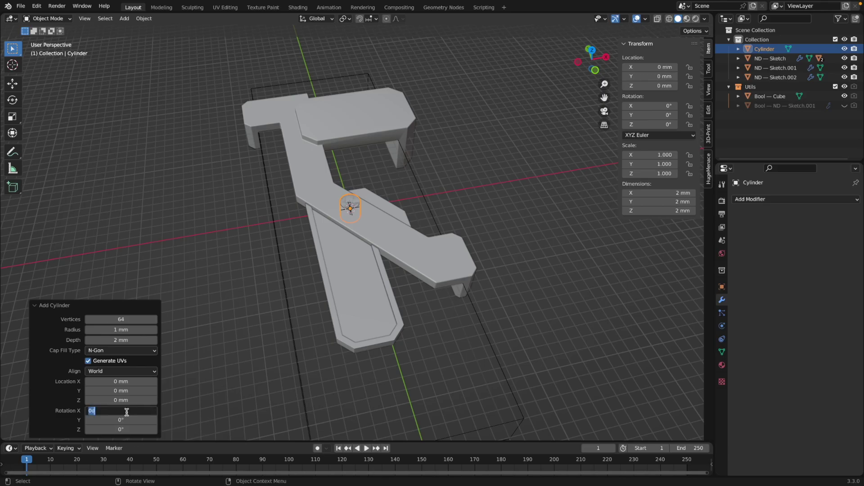
type("90")
key("Return")
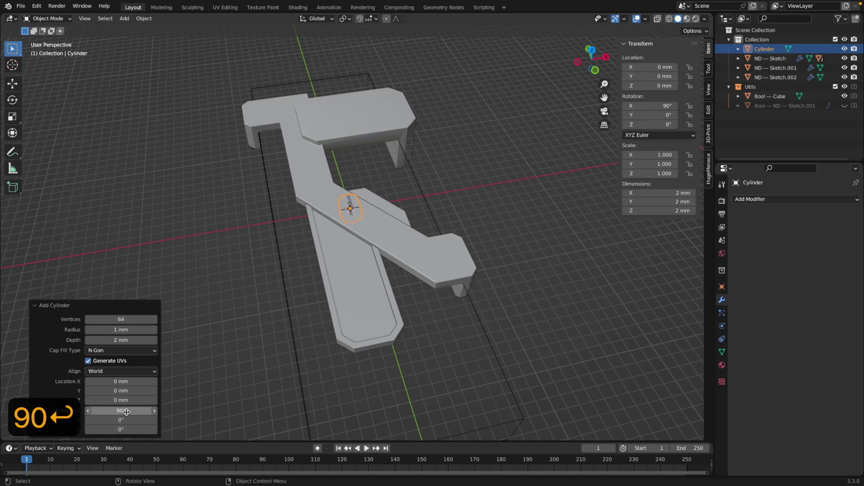
left_click_drag(126, 412, 138, 411)
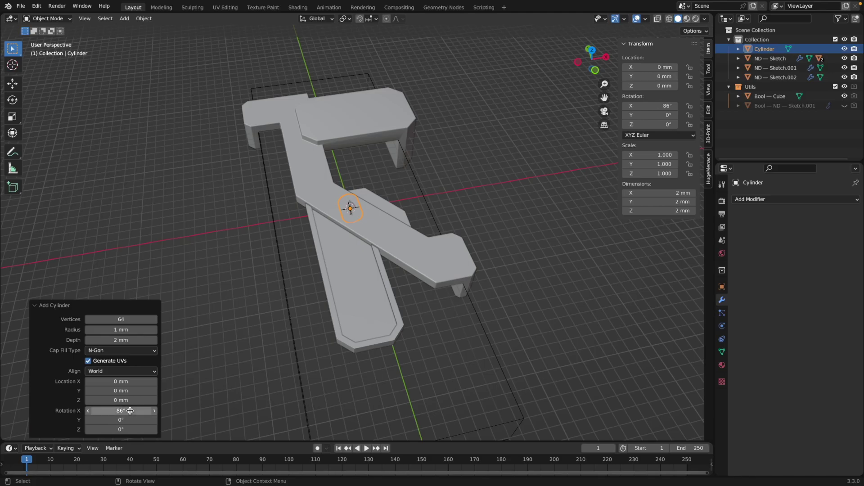
left_click(138, 411)
key("BackSpace")
key("BackSpace")
key("BackSpace")
key("BackSpace")
type("0")
key("Return")
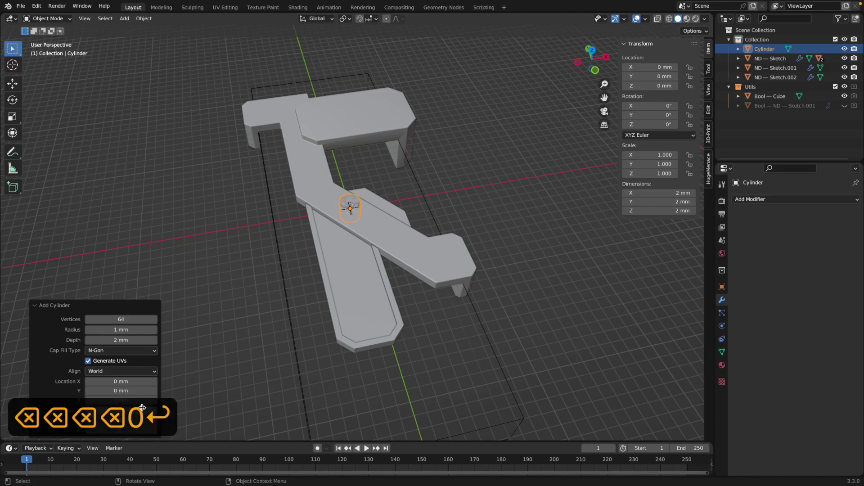
Set the new cylinder's Y rotation to 90° so it lies along the X axis.
left_click(129, 420)
type("90")
key("Return")
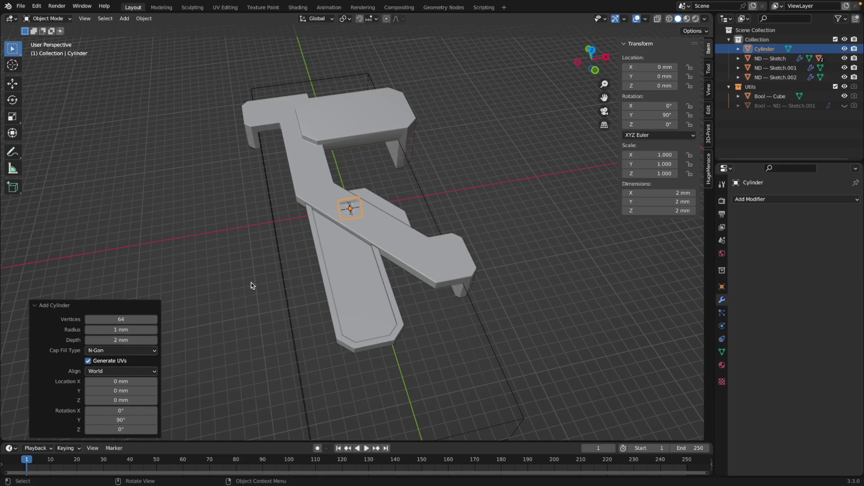
left_click(36, 306)
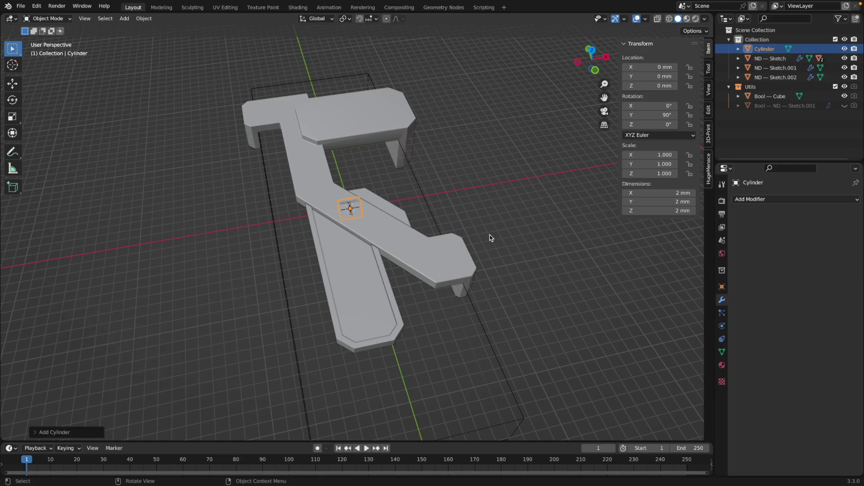
Move the cylinder over the straight arm's free end, in top view at about X -1.56 mm, Y -12.75 mm.
key("g")
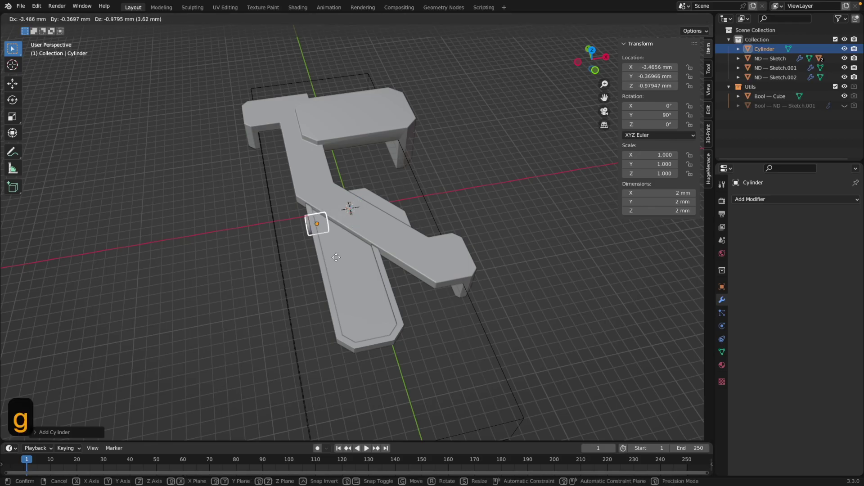
left_click(376, 334)
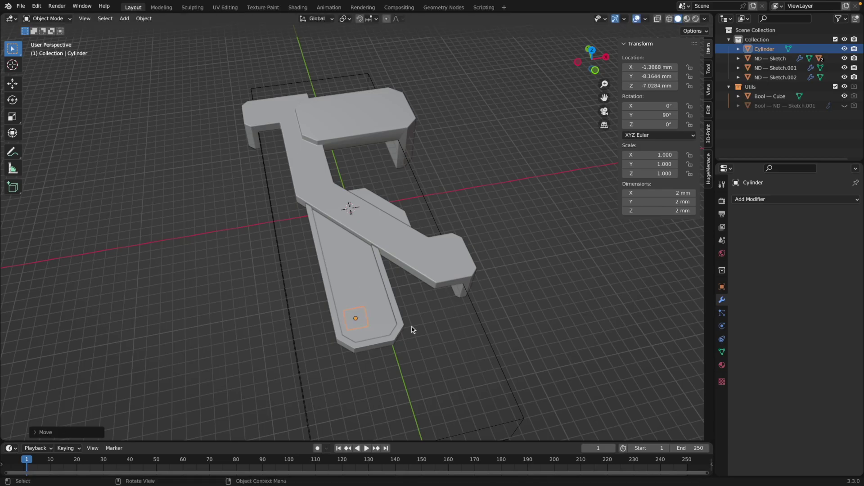
left_click(592, 52)
key("g")
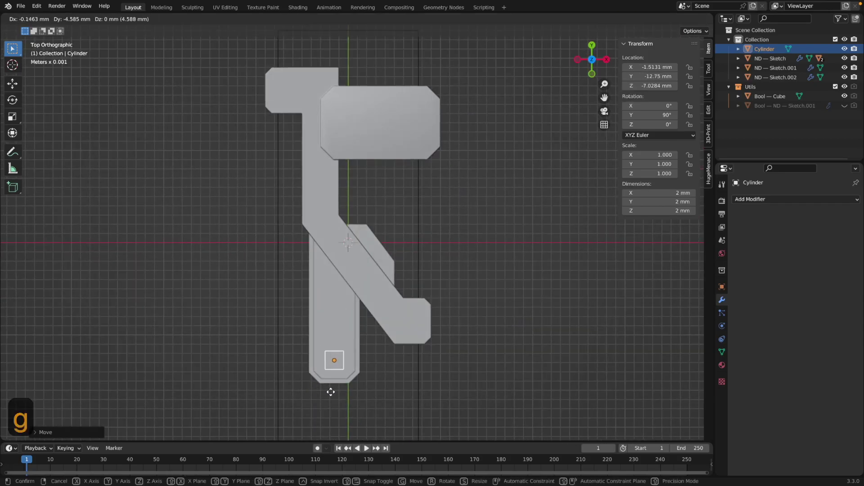
left_click(332, 395)
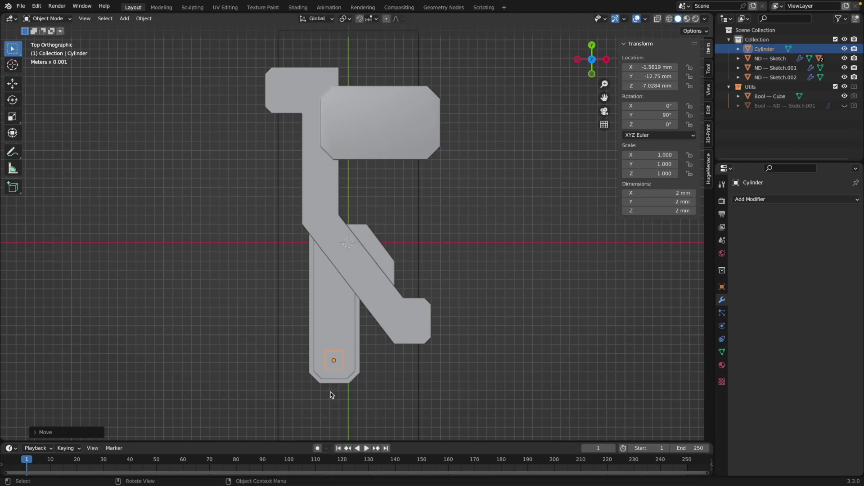
Stretch the cylinder along X to about 3.53 mm long and move it to about X -1.51 mm, Y -12.16 mm.
key("s")
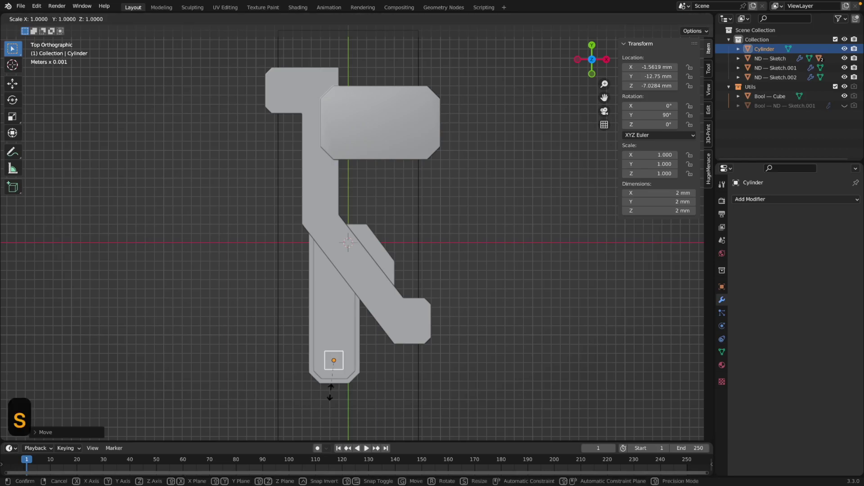
key("x")
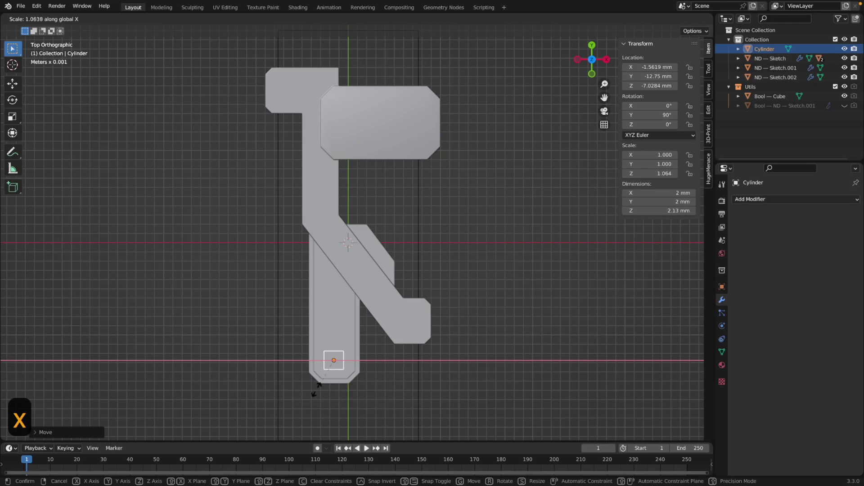
left_click(385, 386)
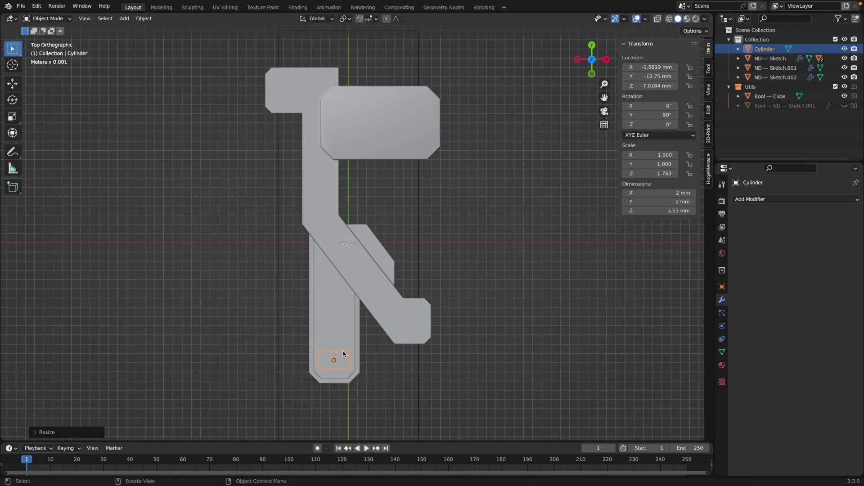
key("g")
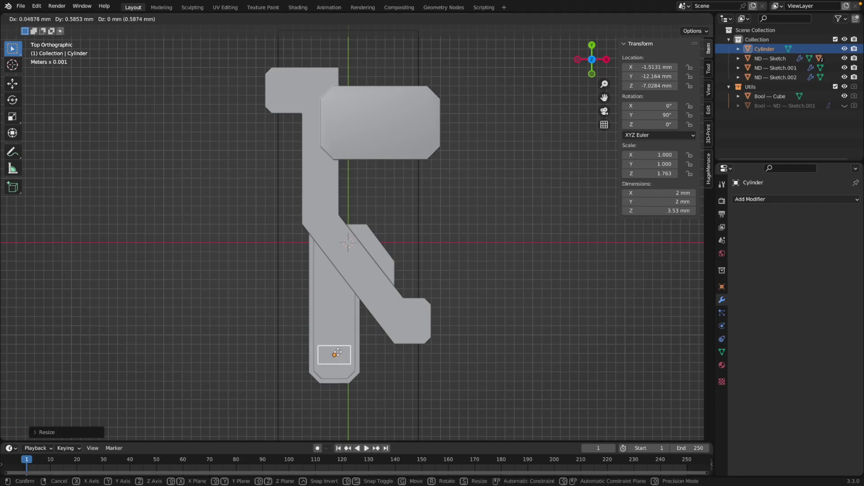
left_click(339, 355)
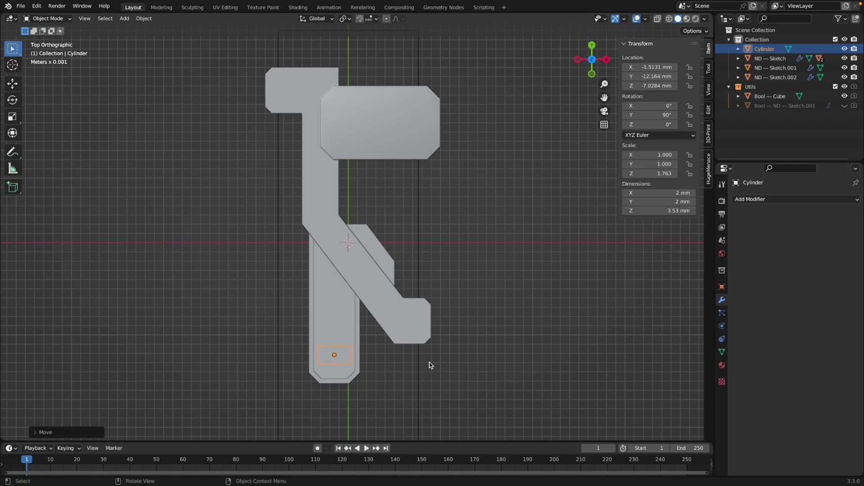
Raise the cylinder vertically into the straight arm's thickness, at about Z 0.39 mm.
left_click(579, 60)
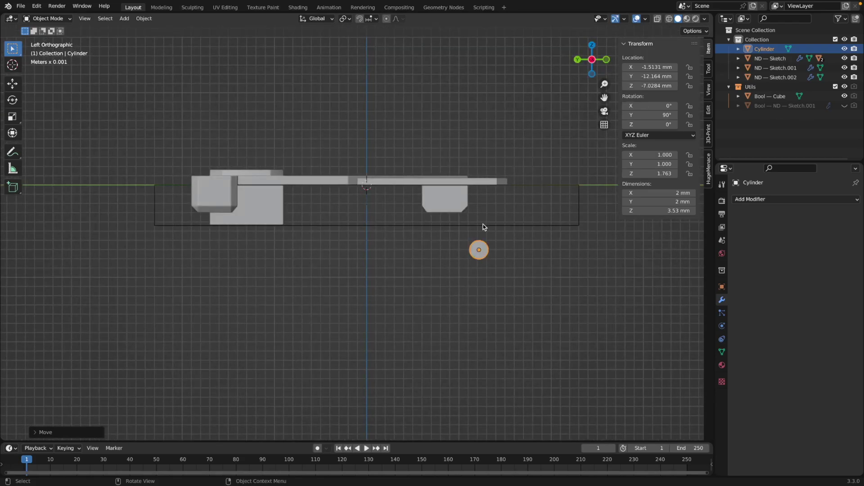
key("g")
key("z")
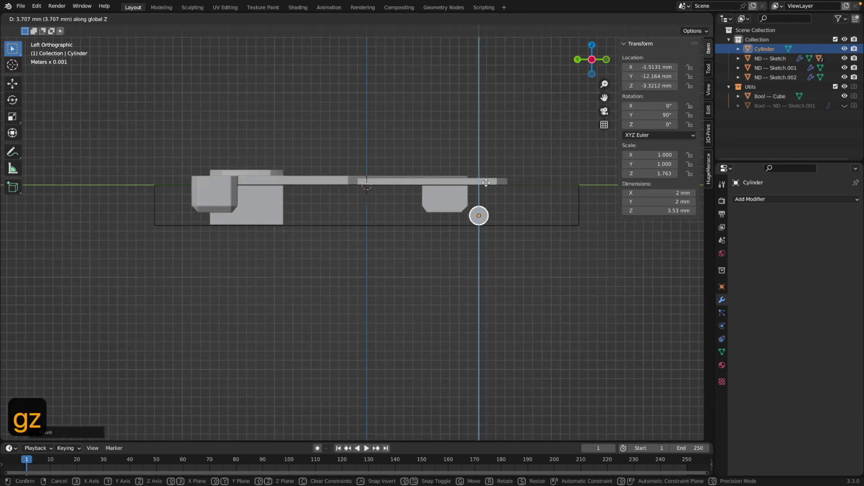
left_click(484, 156)
Flatten the cylinder along global Z to about 0.94 mm thick and raise it to about Z 0.68 mm.
middle_click_drag(536, 240, 501, 193)
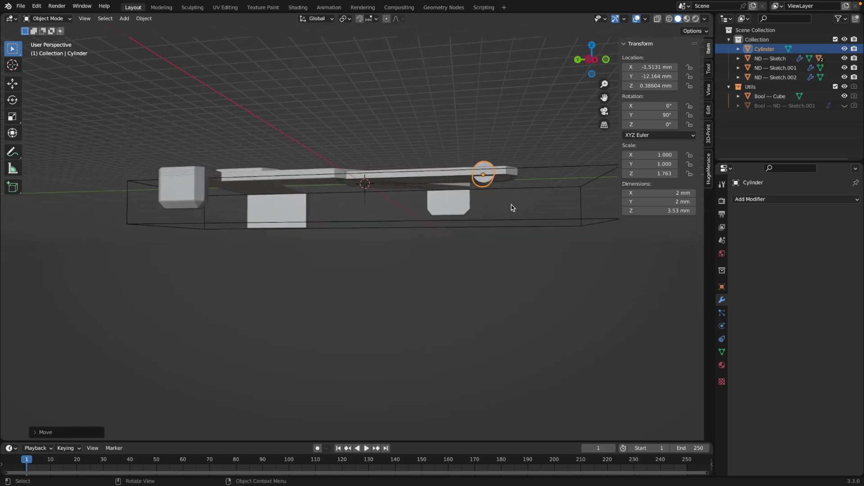
middle_click_drag(507, 215, 502, 229)
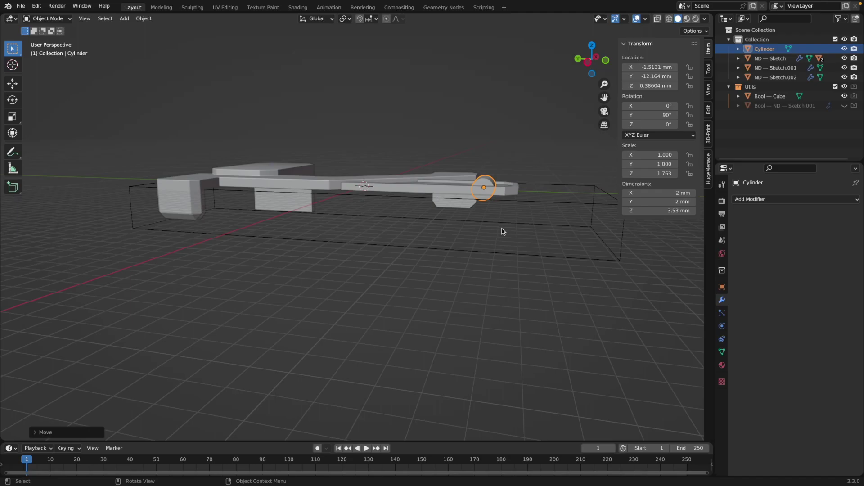
key("s")
key("z")
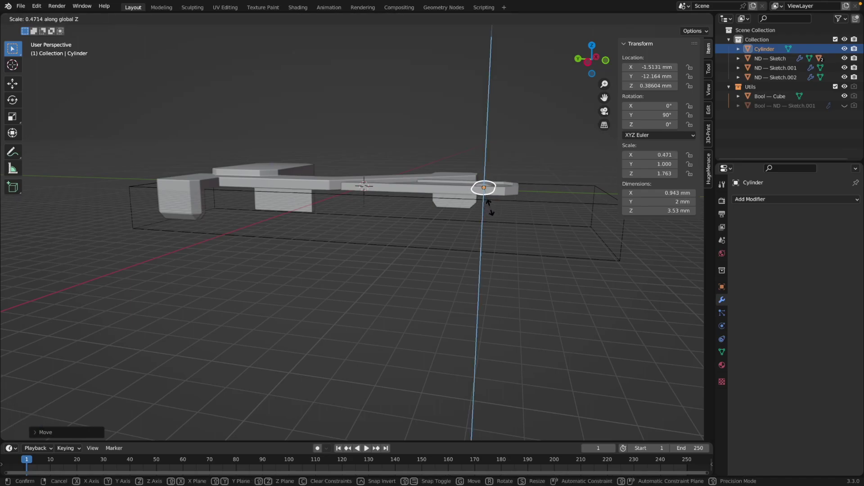
left_click(490, 207)
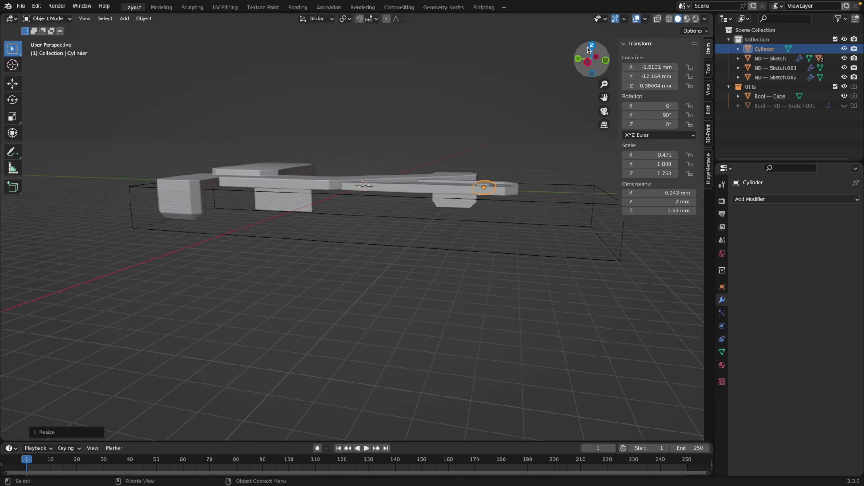
left_click(588, 62)
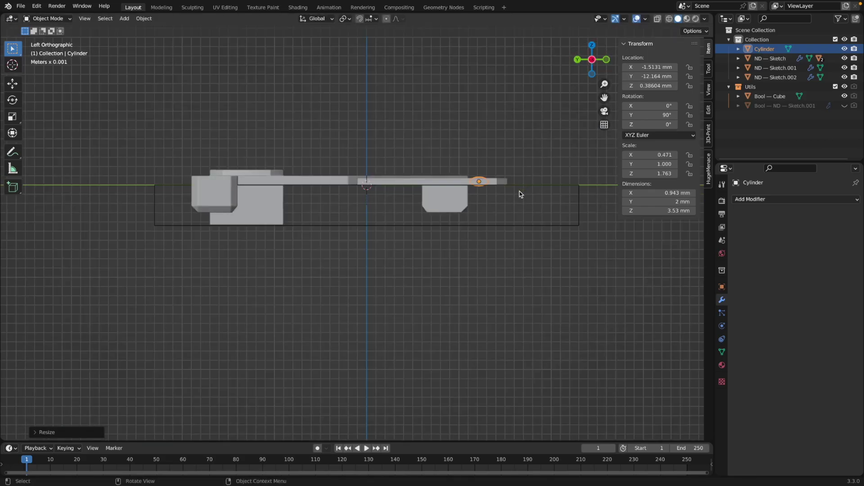
key("g")
key("z")
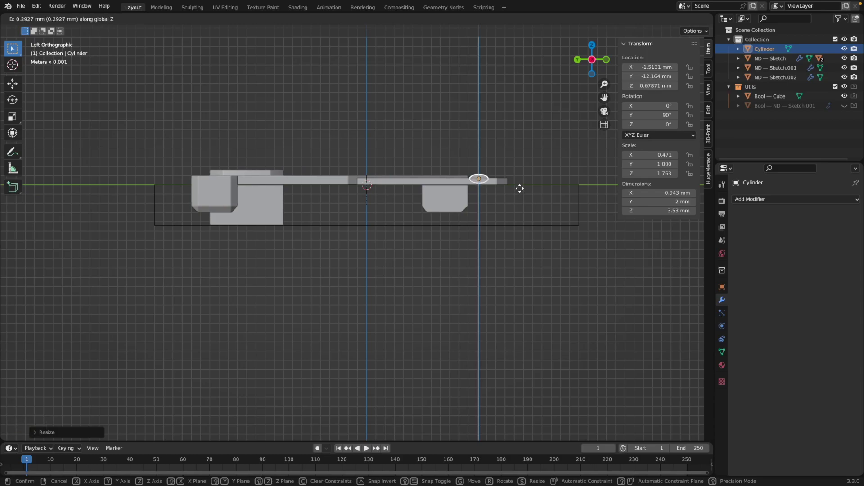
left_click(518, 189)
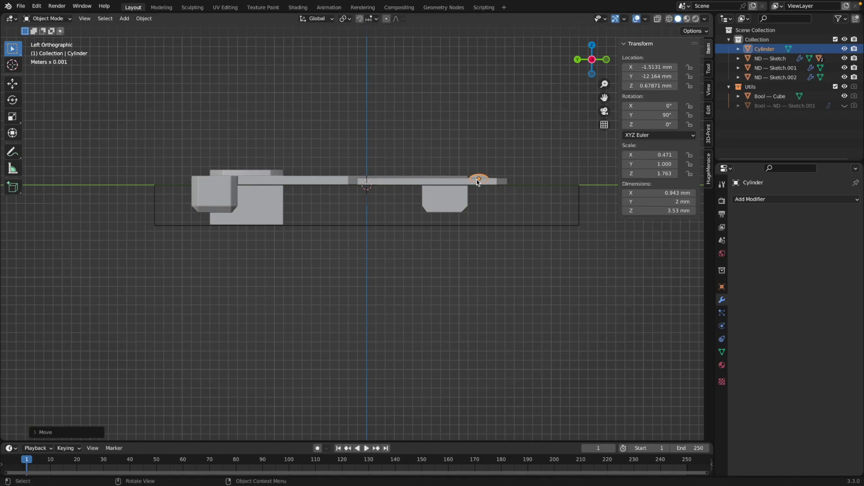
Narrow the flattened cylinder along global Y to about 1.39 mm wide.
middle_click_drag(524, 211, 353, 252)
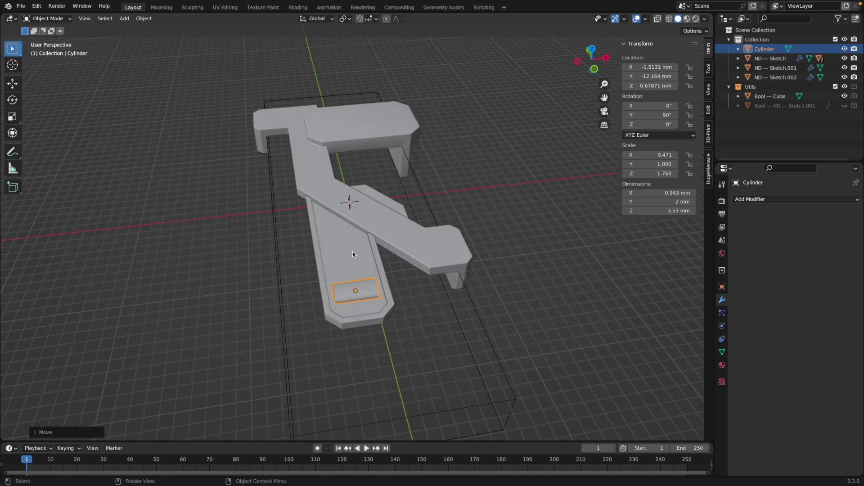
key("s")
key("y")
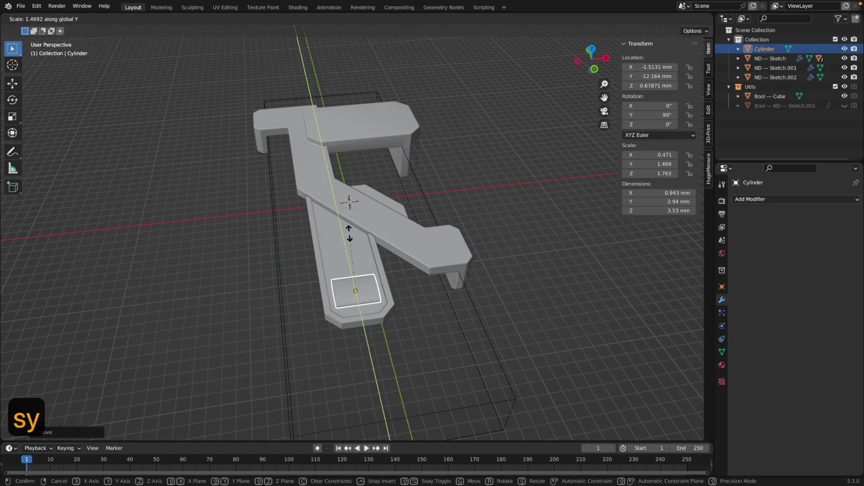
left_click(356, 266)
Flatten the cylinder further along Z to about 0.81 mm and lower it to about Z 0.51 mm.
middle_click_drag(446, 318, 533, 297)
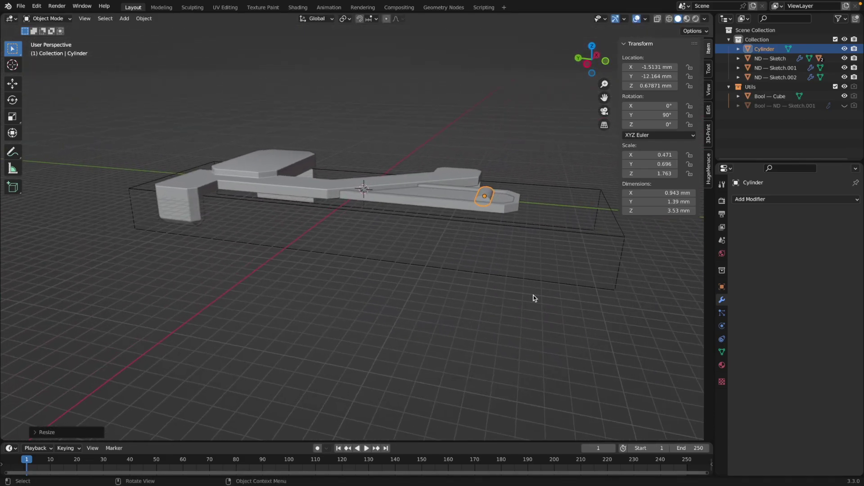
key("s")
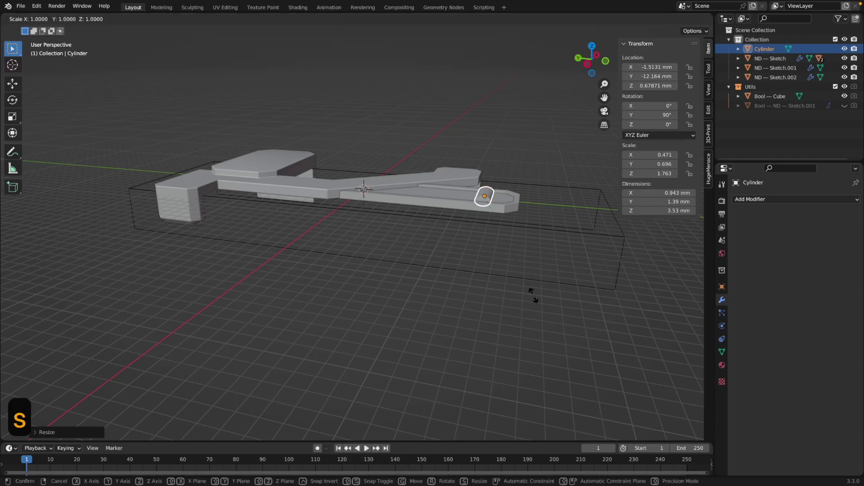
key("z")
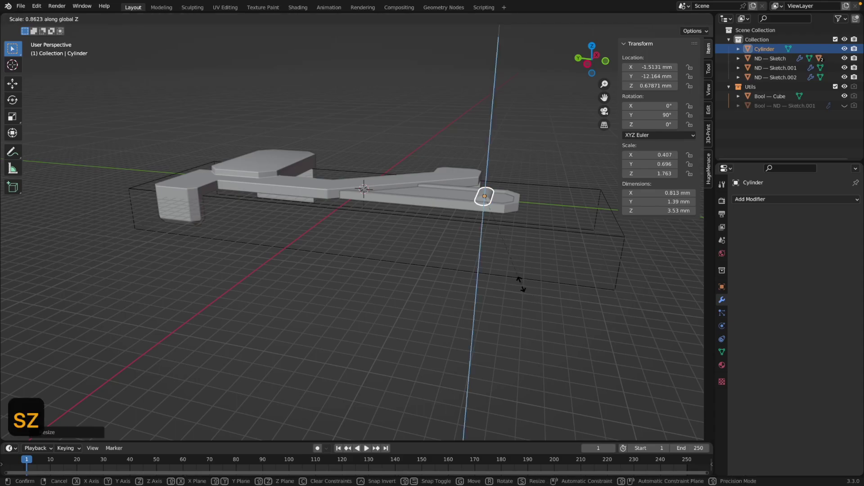
left_click(522, 285)
key("g")
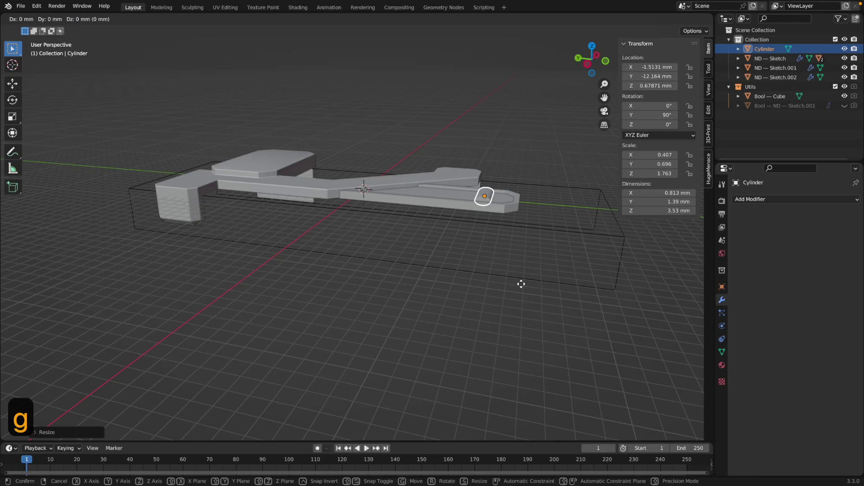
key("z")
left_click(521, 286)
Array the cylinder with ND Array³, leaving the X count at 1 and setting a count of 4 along Y.
middle_click_drag(521, 285, 465, 325)
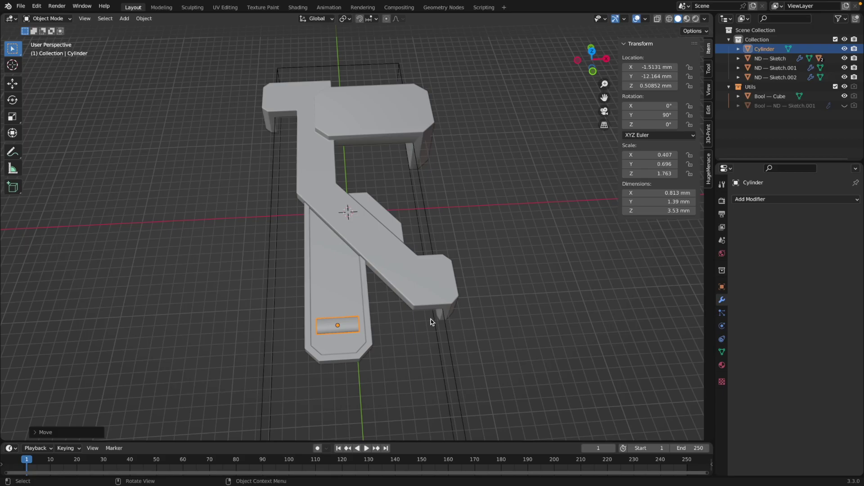
key("f")
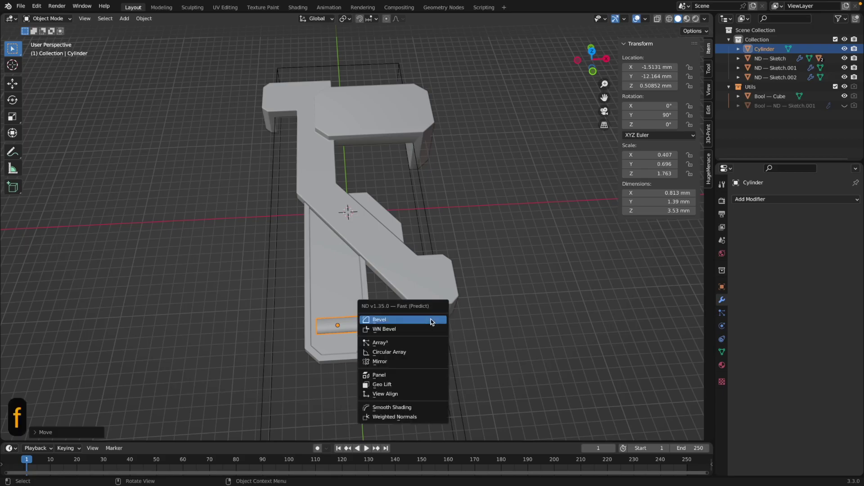
left_click(418, 344)
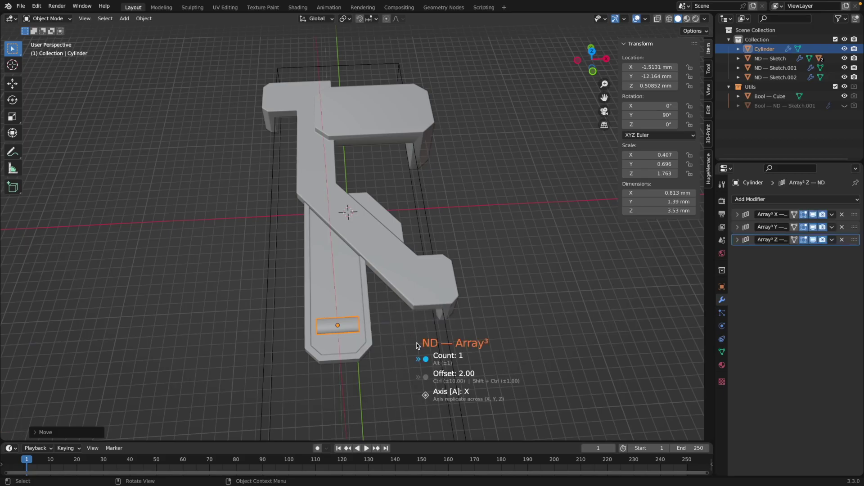
scroll(450, 344, "up", 3, "alt")
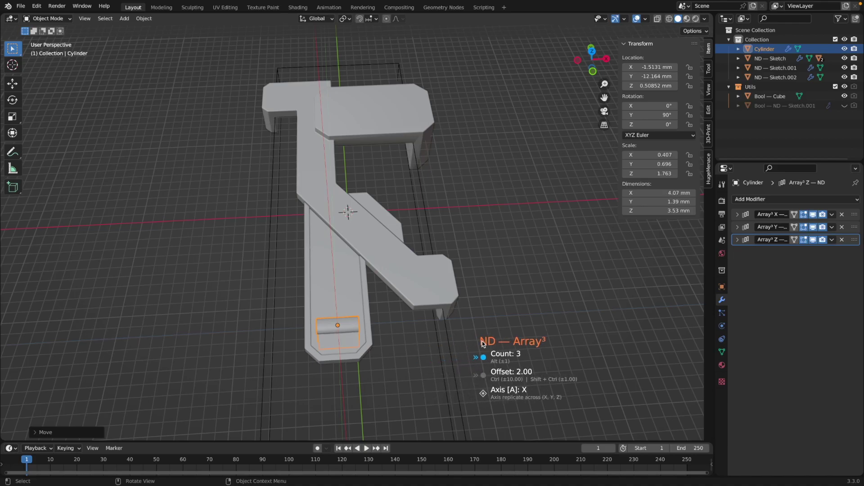
scroll(468, 345, "down", 1, "alt")
scroll(459, 345, "down", 2, "alt")
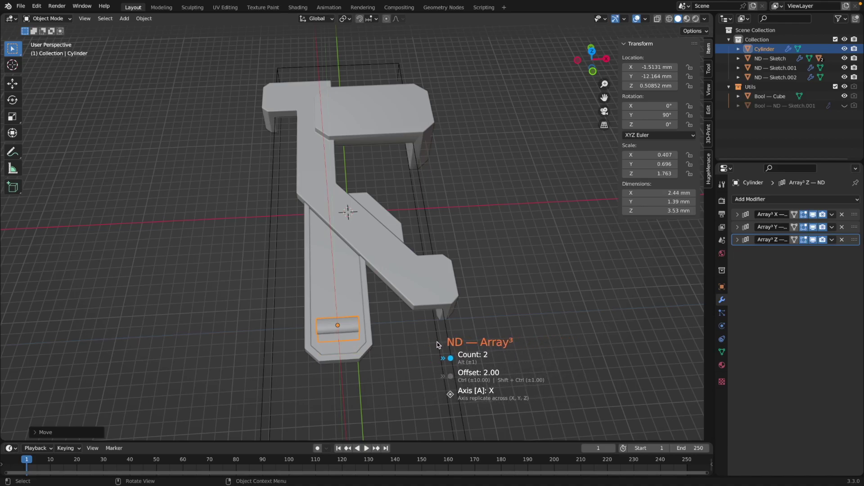
key("a")
scroll(464, 345, "up", 3, "alt")
scroll(468, 341, "down", 2, "alt")
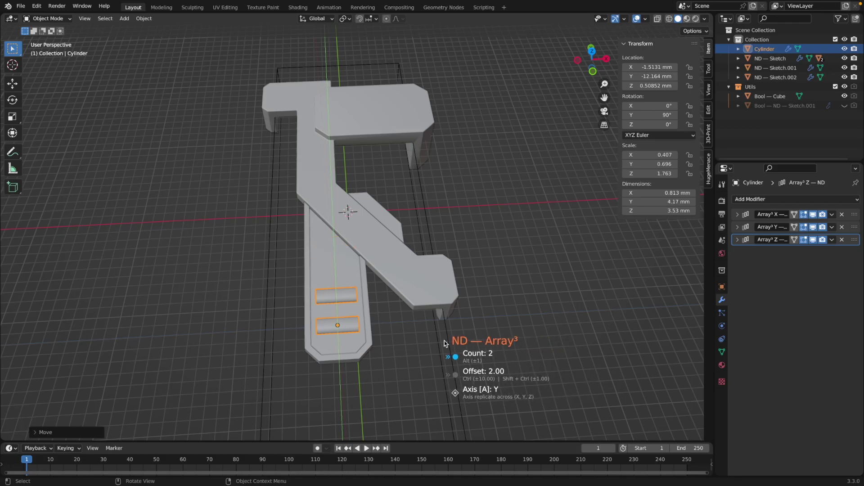
scroll(473, 333, "up", 2, "alt")
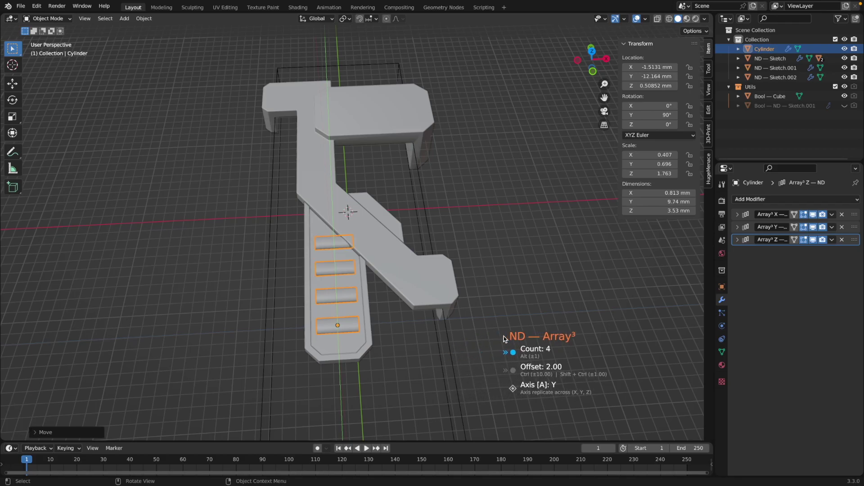
scroll(504, 337, "up", 1, "alt")
scroll(495, 336, "down", 1, "alt")
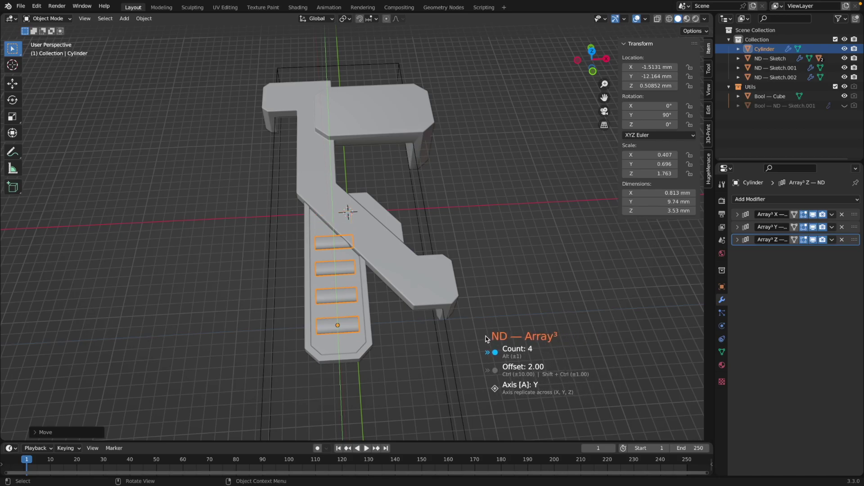
Tighten the array's Y offset to 0.81 so neighbouring ridges overlap, and apply the array settings.
key("ctrl")
scroll(485, 336, "down", 6, "ctrl")
scroll(449, 341, "down", 4, "ctrl")
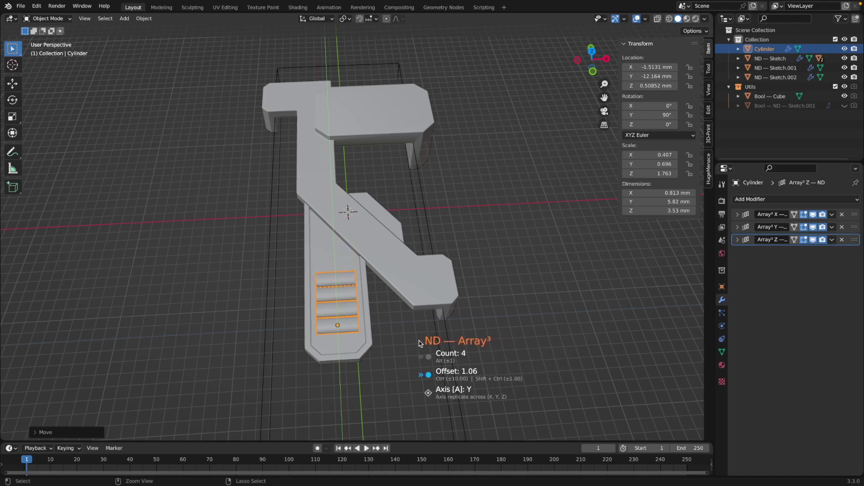
left_click(396, 341)
Recall the cylinder's Array³ settings and set the Y count to 11 so the ridges run along the straight arm.
mouse_move(407, 341)
middle_mouse_down()
mouse_move(434, 333)
mouse_move(486, 293)
mouse_move(414, 321)
mouse_move(346, 318)
mouse_move(411, 337)
middle_mouse_up()
key("ctrl+shift+r")
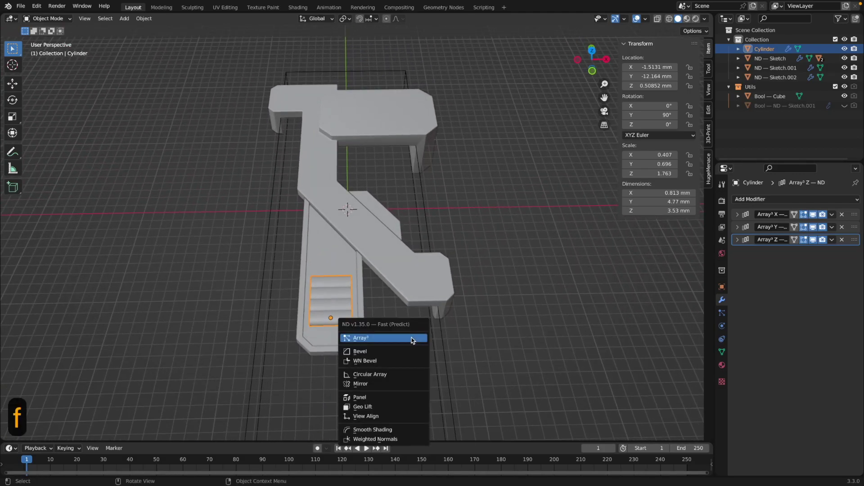
left_click(411, 338)
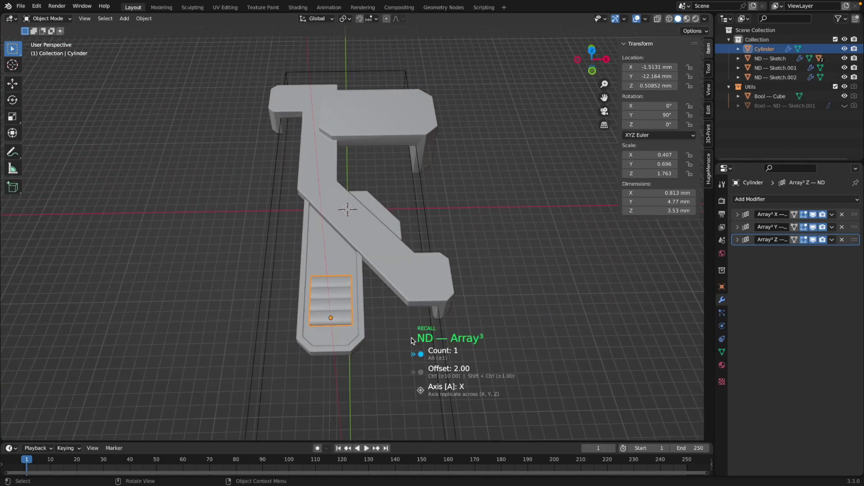
key("a")
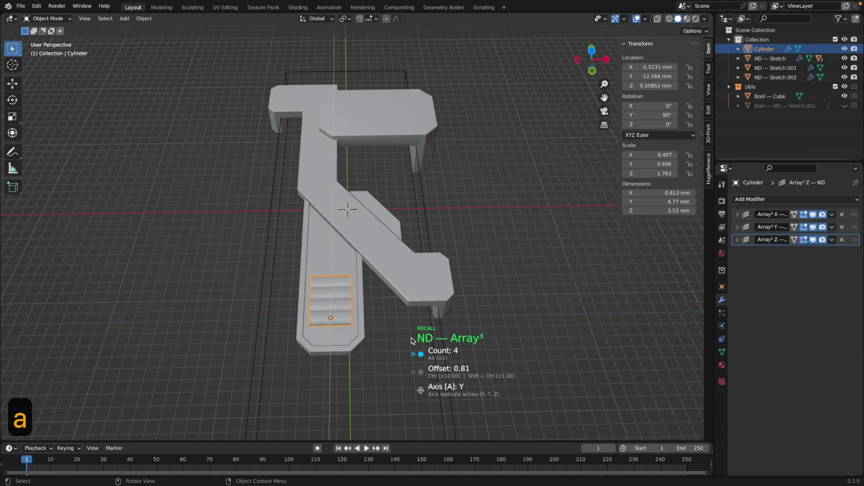
scroll(411, 338, "up", 6)
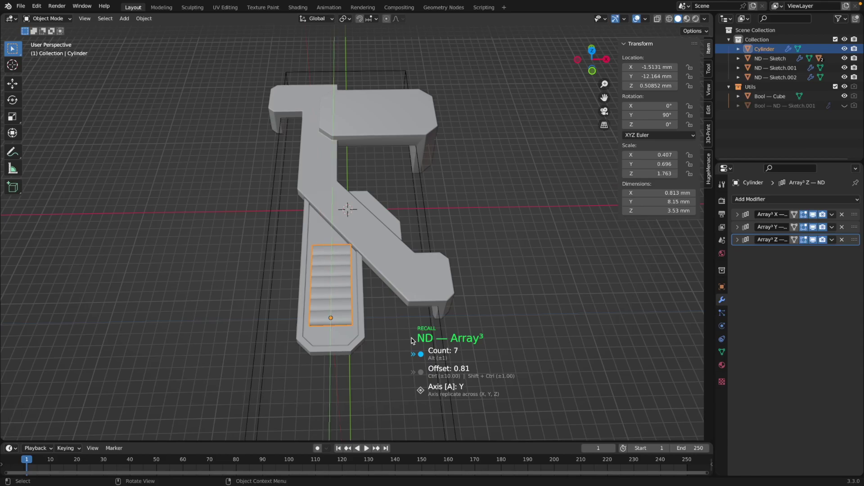
scroll(411, 338, "up", 2)
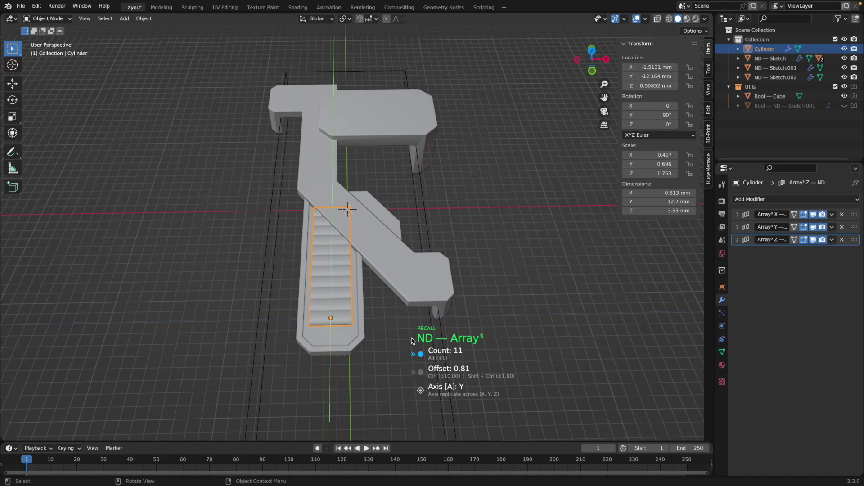
scroll(412, 339, "down", 1)
key("Return")
middle_click_drag(493, 354, 502, 380)
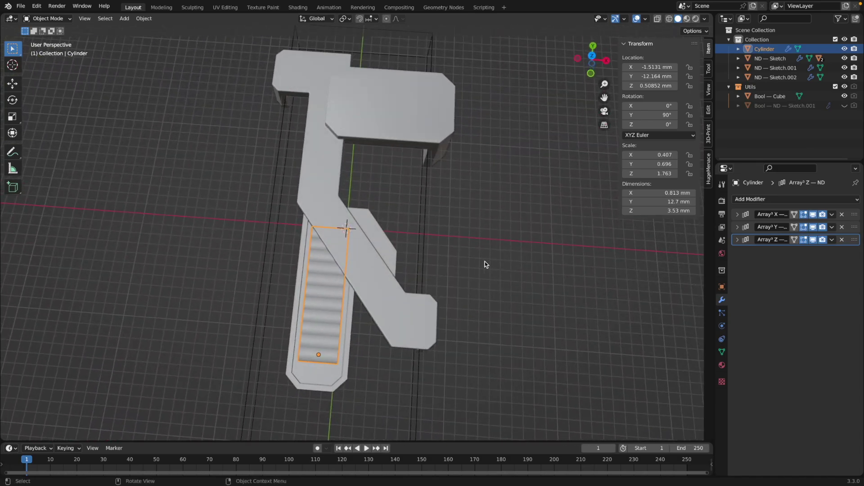
Deselect the ridges and inspect their fit along the straight arm from several angles.
key("alt+a")
middle_click_drag(204, 252, 367, 221)
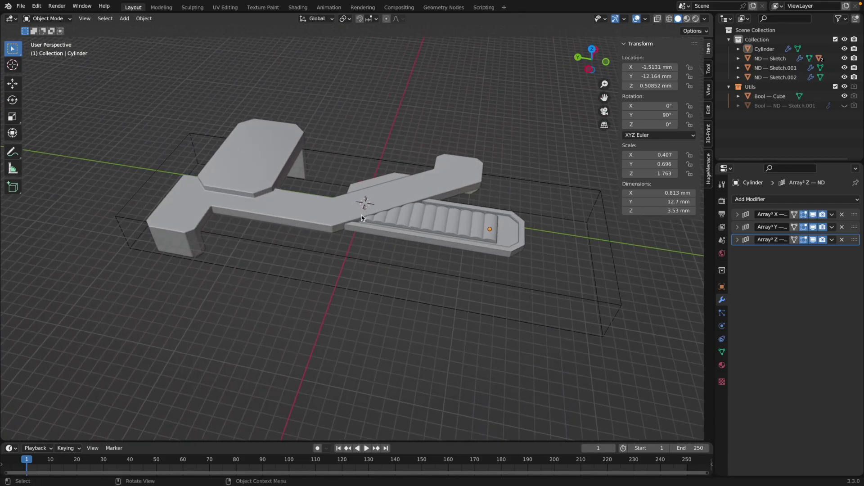
middle_click_drag(406, 301, 394, 265)
middle_click_drag(412, 295, 345, 332)
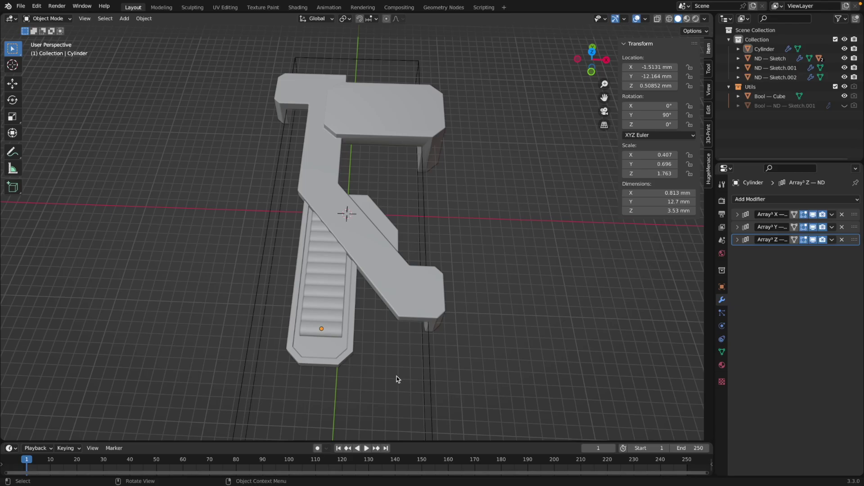
mouse_move(397, 377)
middle_mouse_down()
mouse_move(409, 352)
mouse_move(403, 371)
middle_mouse_up()
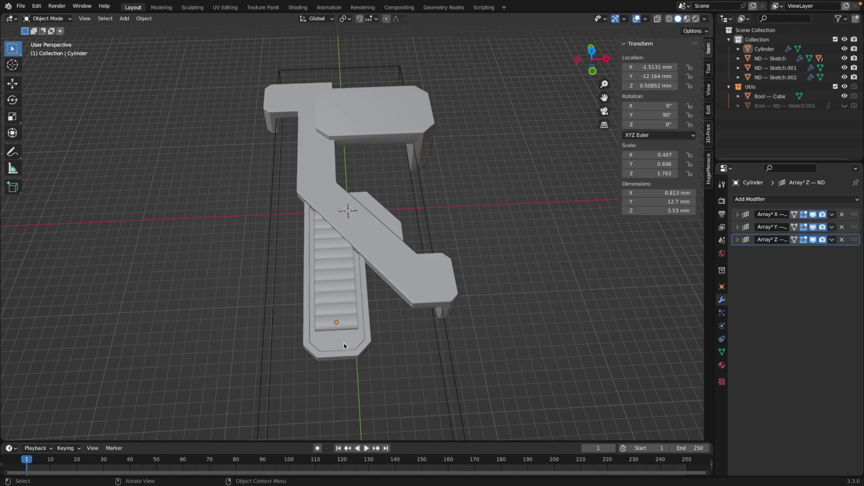
middle_click_drag(406, 333, 465, 311)
middle_click_drag(452, 240, 468, 284)
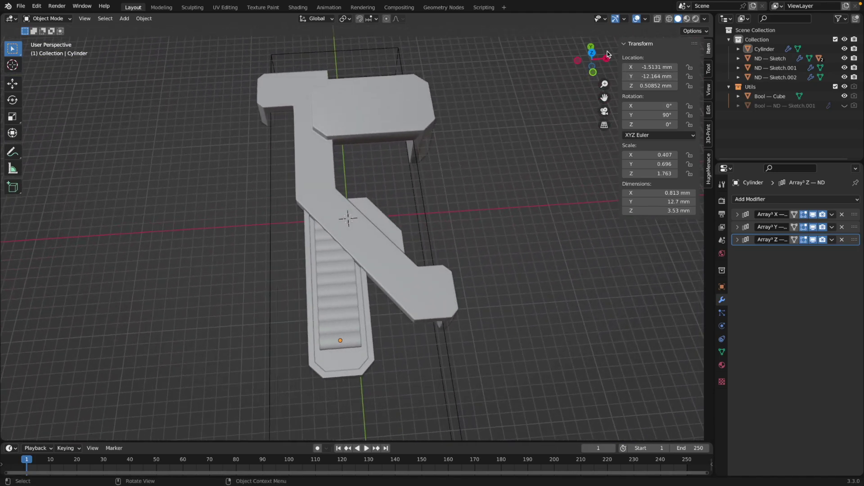
Start an ND Single Vertex sketch in top view and turn on X-ray display.
left_click(592, 55)
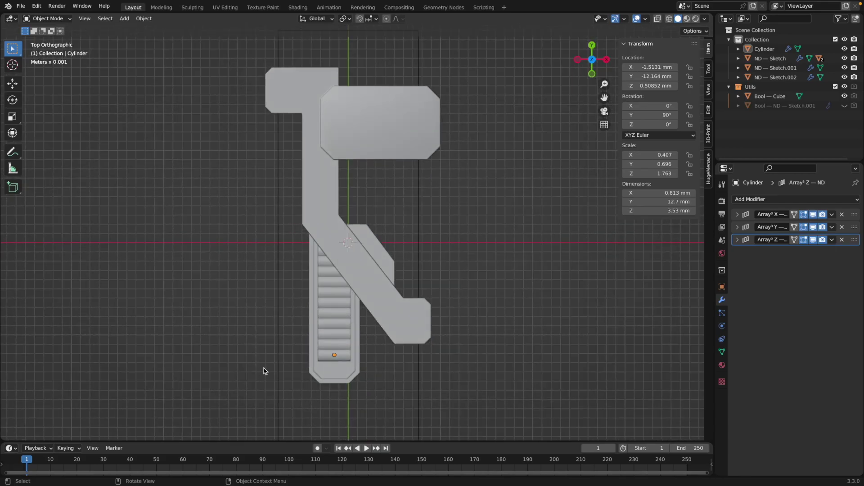
key("f")
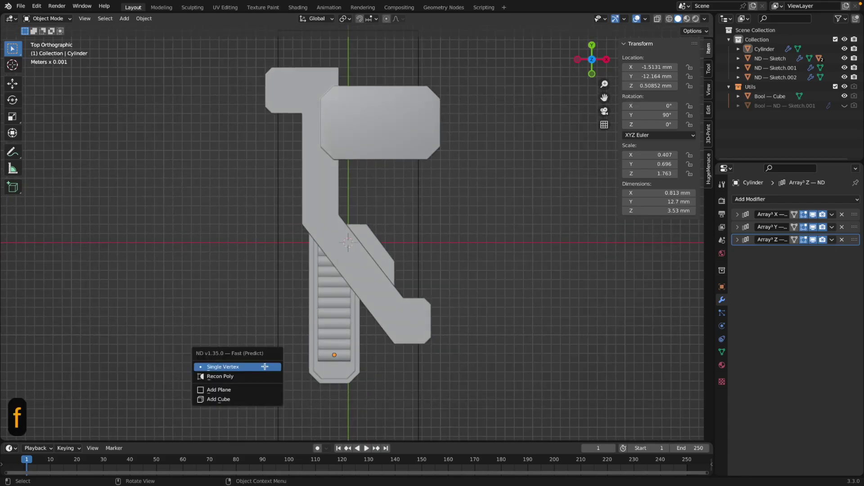
left_click(266, 368)
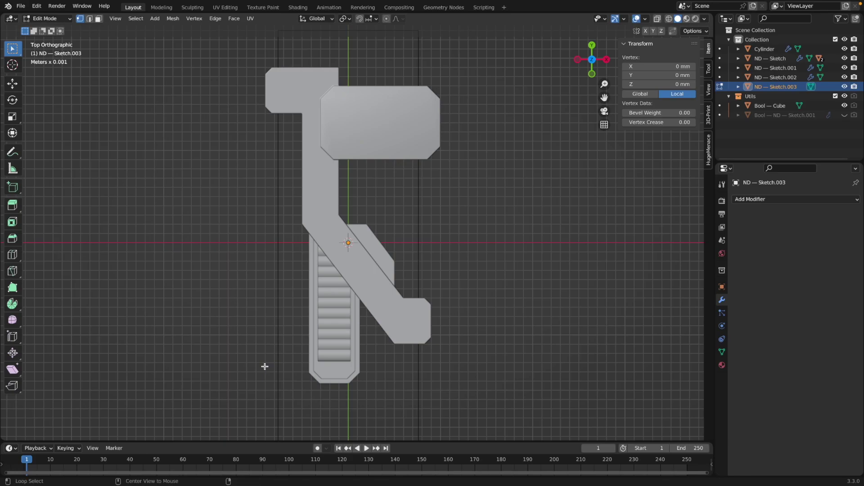
key("alt+z")
key("g")
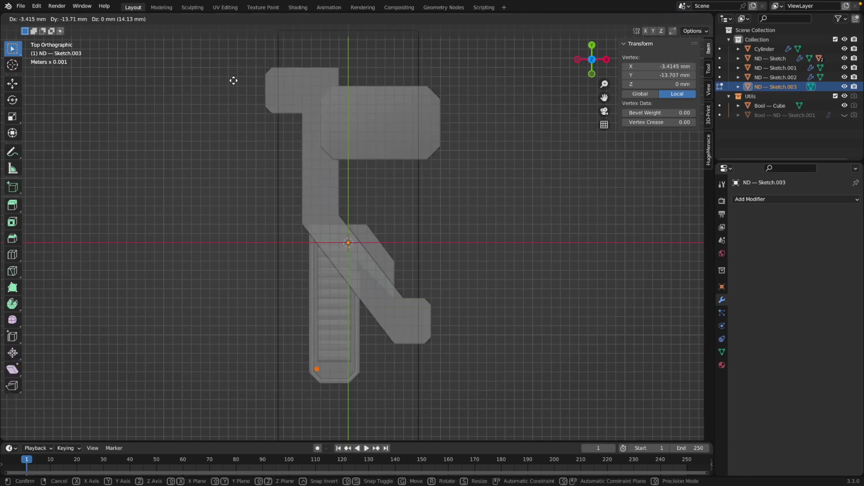
key("Escape")
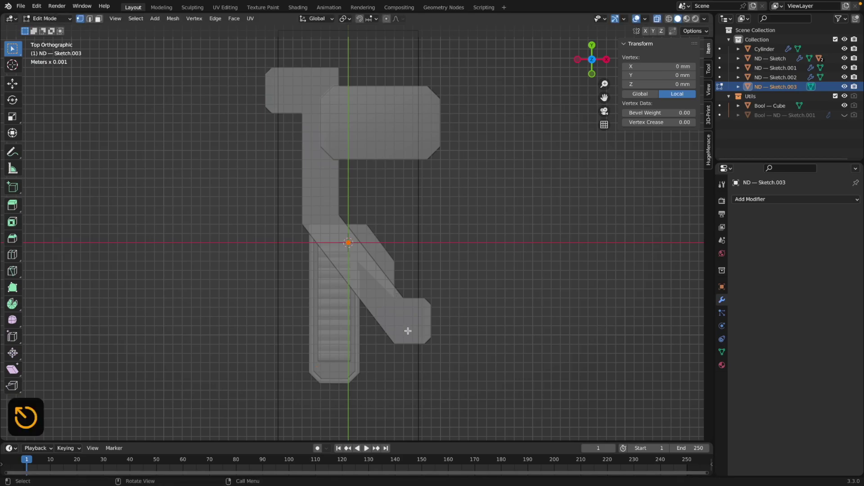
Place the sketch vertex at X -3.3 mm, Y -13.1 mm, just beyond the last ridge at the straight arm's end.
scroll(407, 331, "up", 4)
scroll(408, 331, "up", 2)
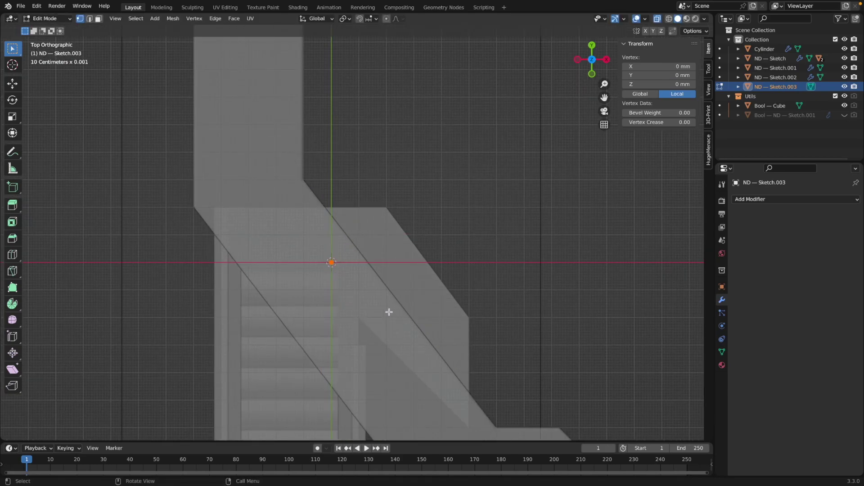
middle_click_drag(386, 310, 419, 378, "shift")
scroll(337, 360, "up", 5)
middle_click_drag(338, 359, 350, 355)
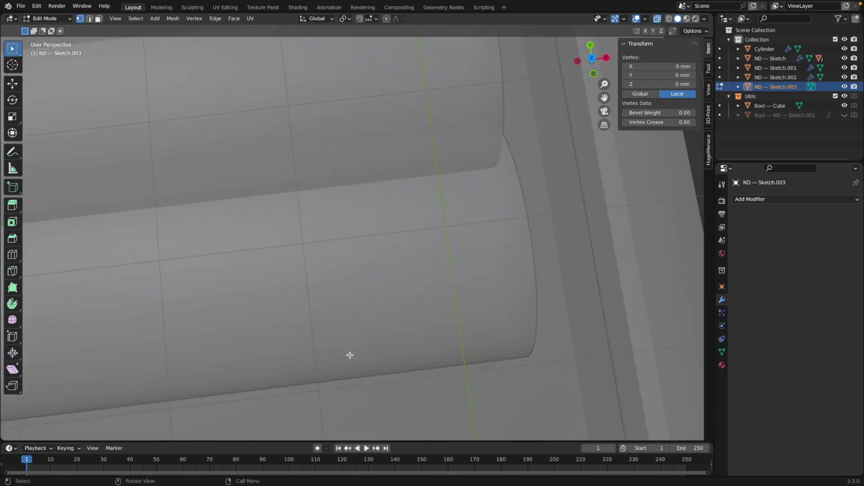
scroll(350, 355, "down", 4)
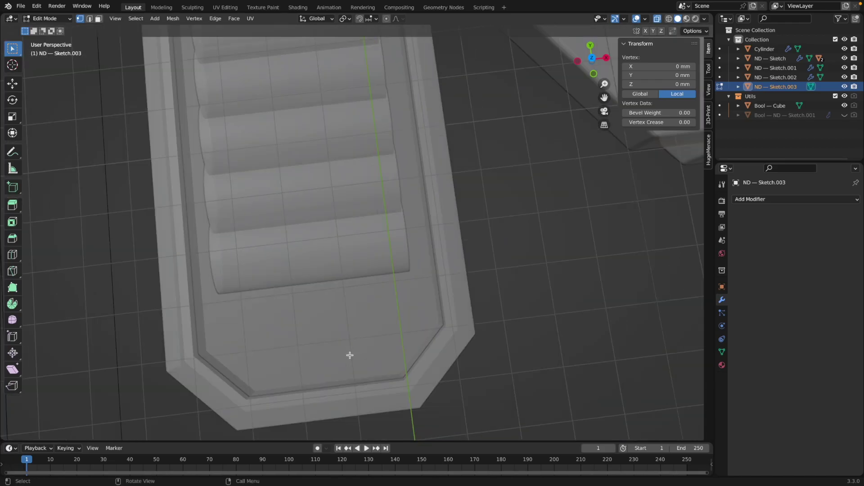
left_click(593, 59)
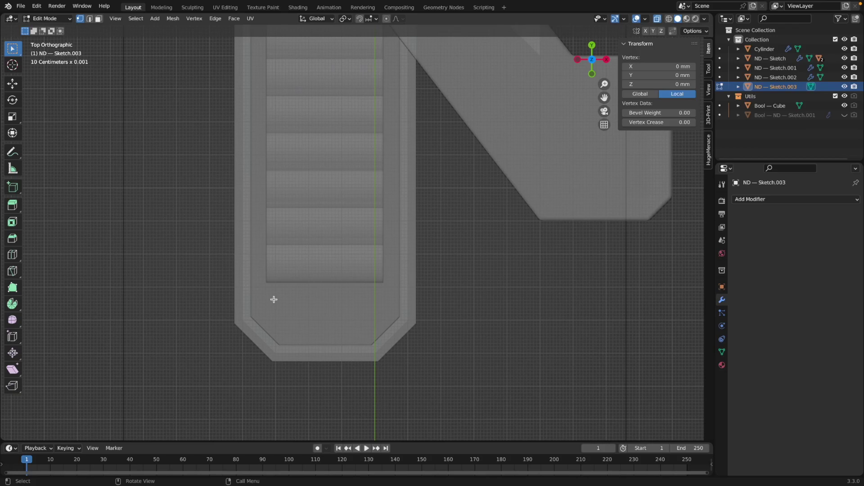
key("g")
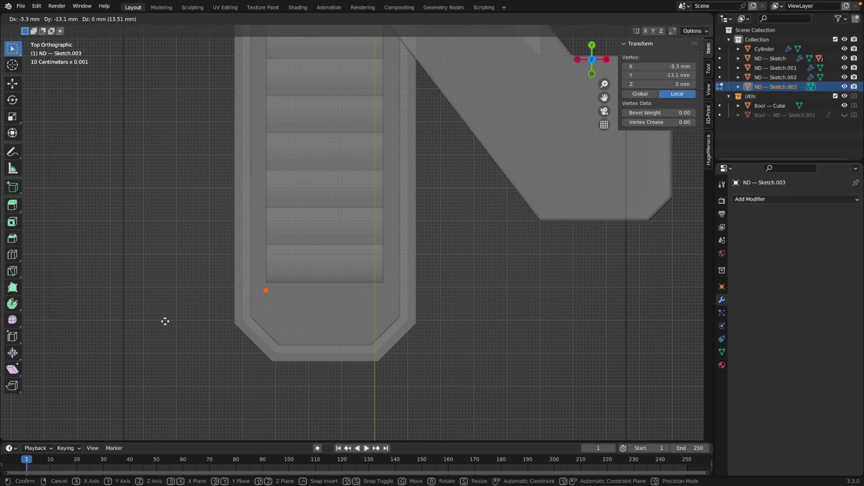
left_click(164, 322)
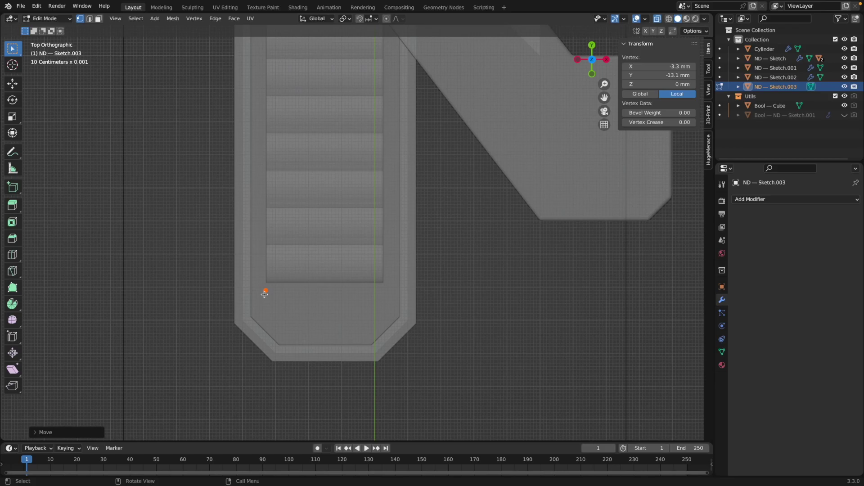
Extrude the vertex 0.6 mm along -Y, diagonally to X -2.7, Y -14.3 mm, and 2.4 mm along X, following the recess outline.
key("e")
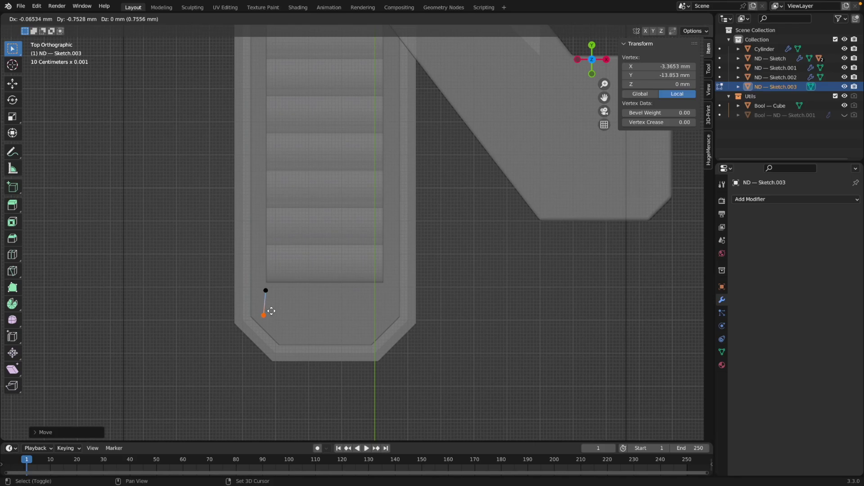
key("ctrl")
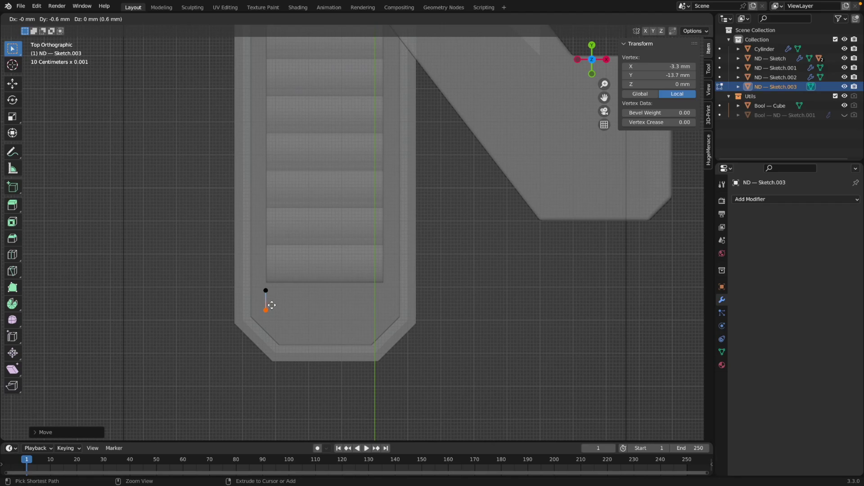
left_click(272, 305)
key("e")
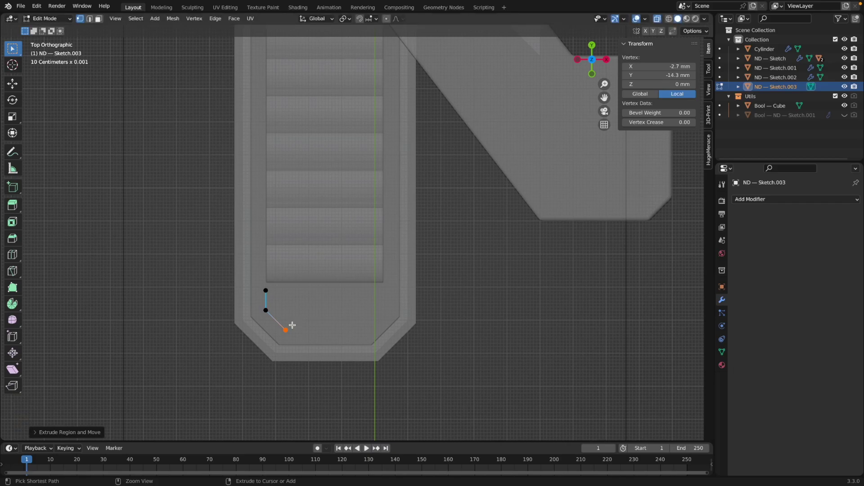
left_click(293, 325)
key("e")
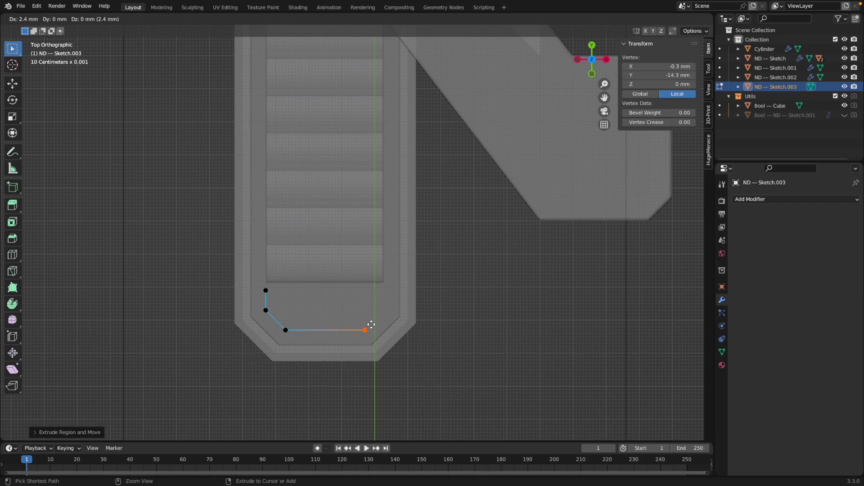
left_click(371, 324)
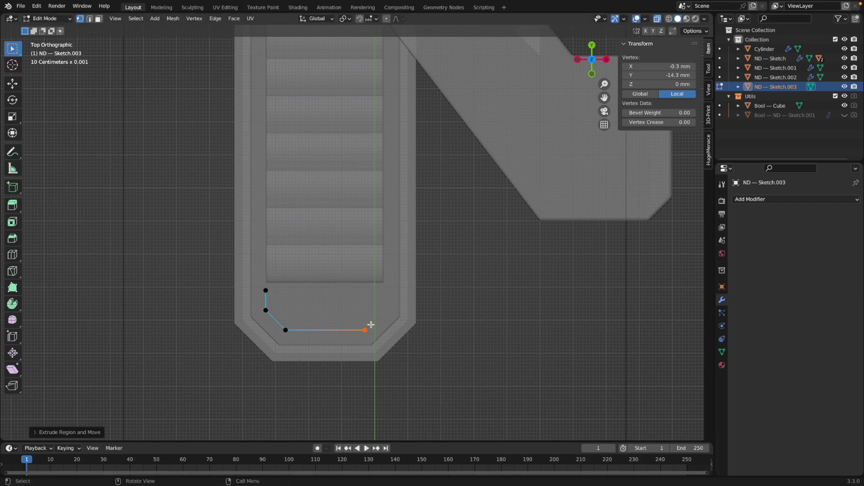
Extrude the outline diagonally to X 0.3, Y -13.7 mm, and 0.6 mm along Y to level with its starting vertex.
key("e")
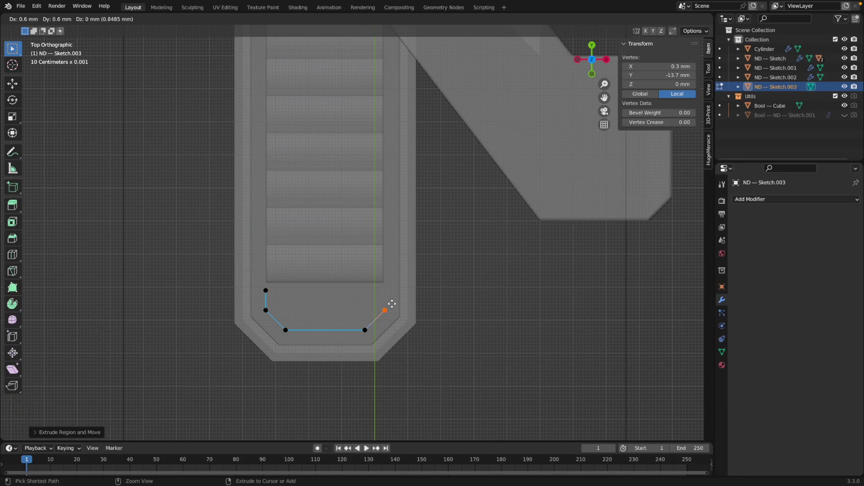
left_click(392, 304)
key("e")
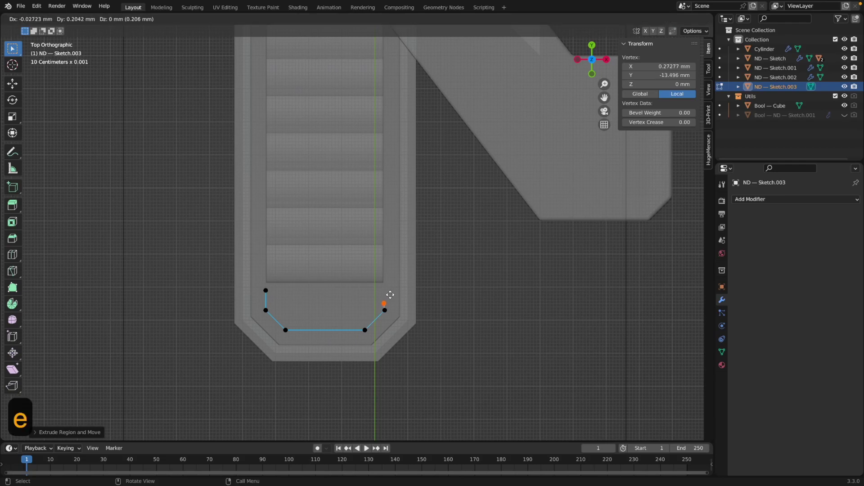
key("ctrl")
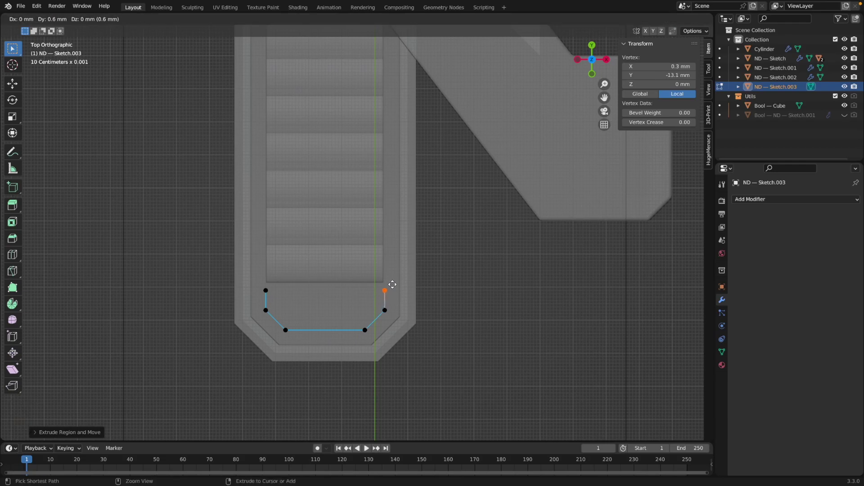
left_click(392, 284)
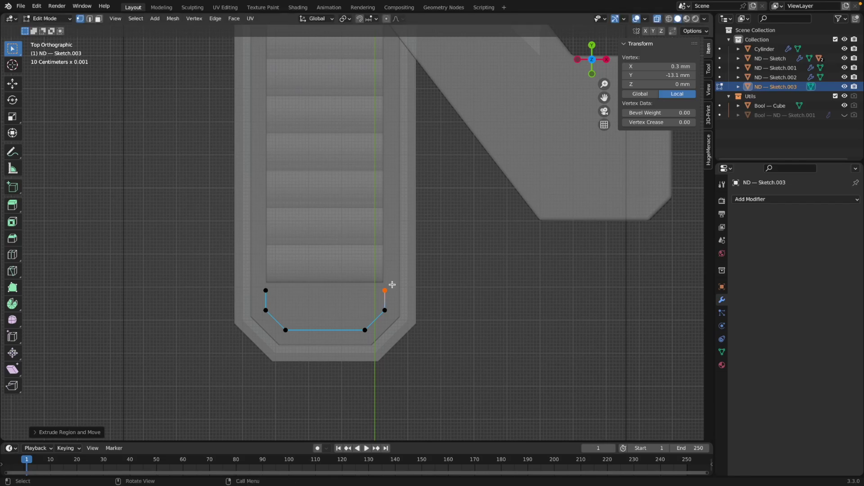
Close the chamfered outline into a face with Make Manifold and return to Object Mode.
key("f")
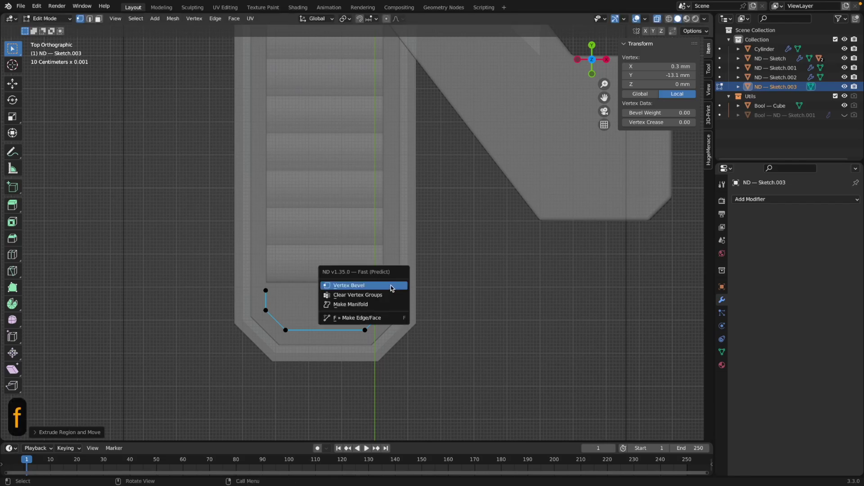
left_click(360, 304)
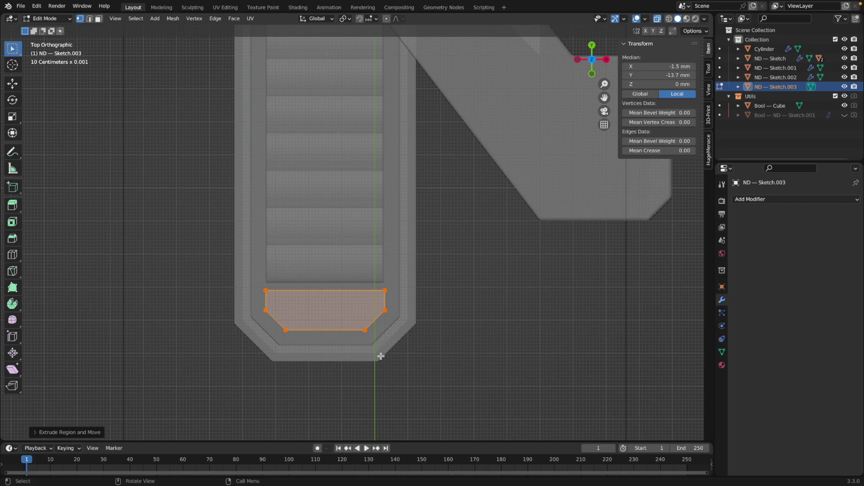
key("Tab")
Solidify the chamfered end face with Positive weighting to a thickness of about 0.74 mm.
middle_click_drag(430, 382, 403, 329)
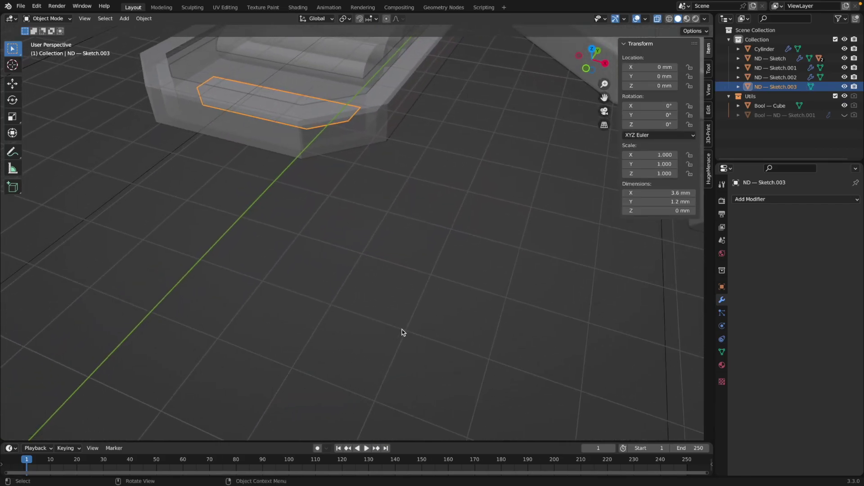
key("f")
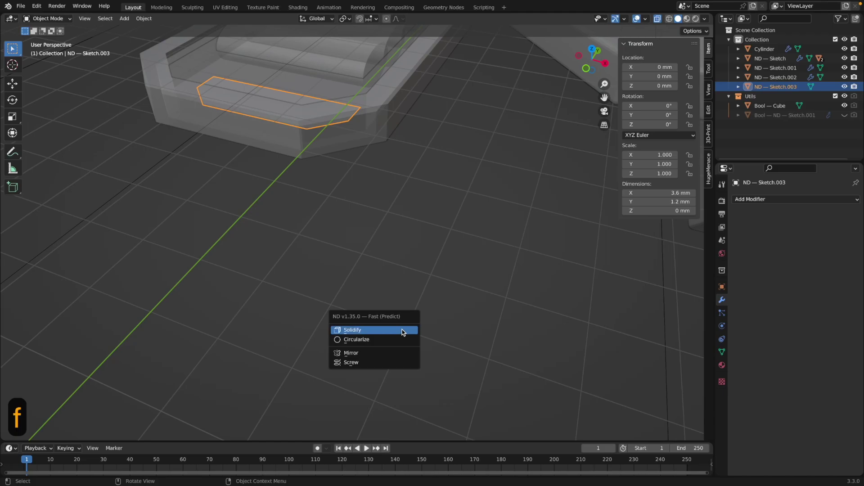
left_click(402, 331)
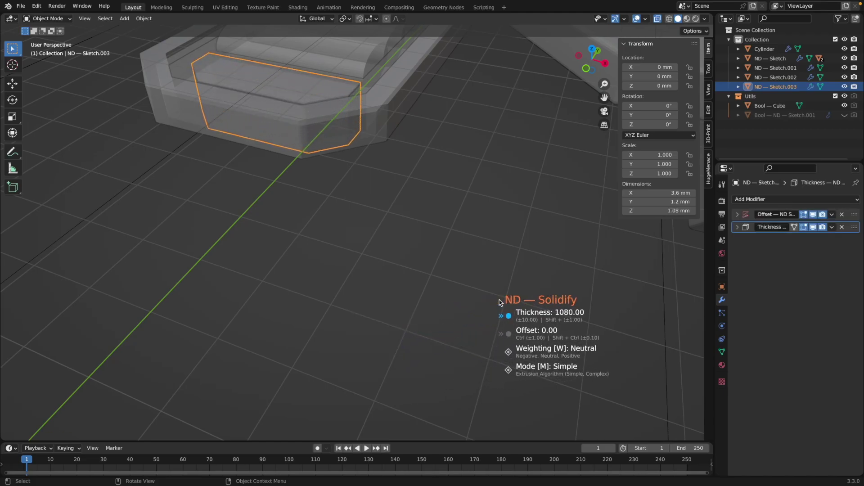
key("w")
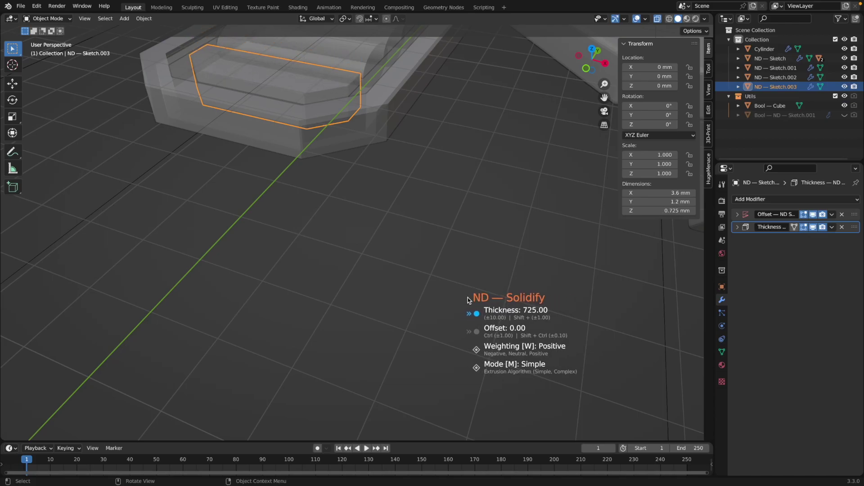
left_click(466, 299)
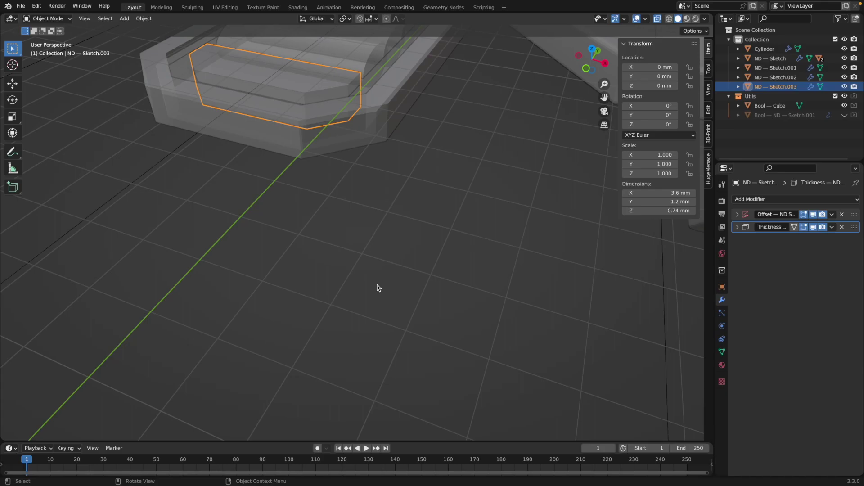
Turn off X-ray and recall the end plate's Solidify settings to raise its thickness to about 0.805 mm.
key("alt+z")
middle_click_drag(377, 285, 317, 255)
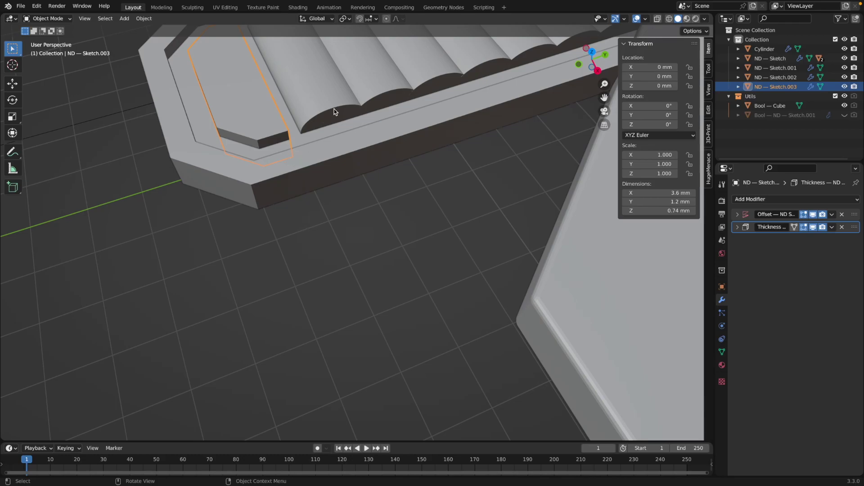
left_click(335, 266)
mouse_move(307, 260)
middle_mouse_down()
mouse_move(315, 237)
mouse_move(315, 246)
middle_mouse_up()
middle_click_drag(323, 279, 333, 323, "shift")
left_click(297, 204)
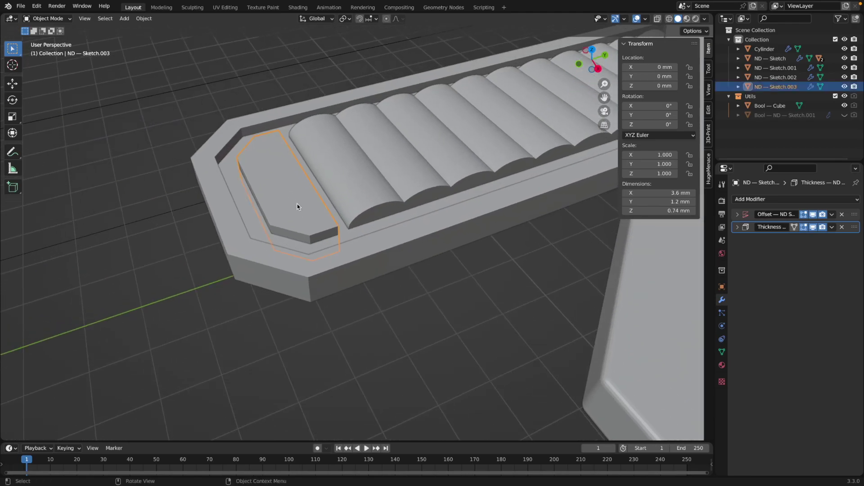
key("f")
left_click(297, 204)
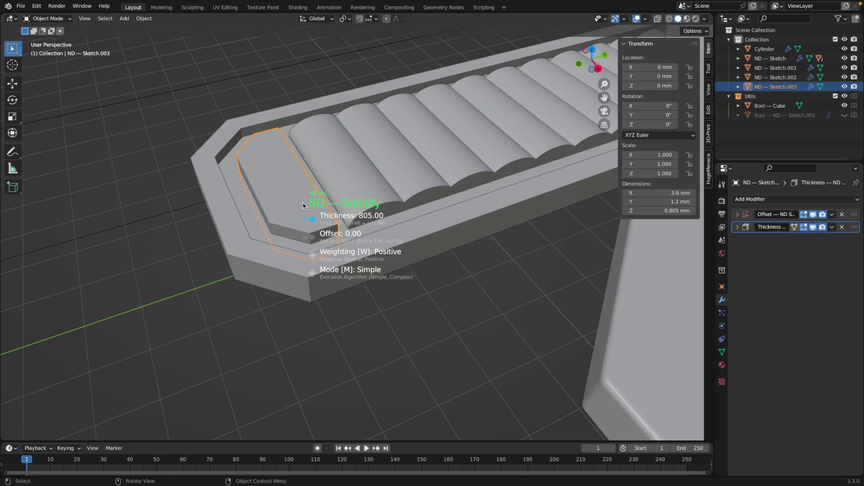
left_click(378, 338)
left_click(390, 349)
middle_click_drag(394, 346, 457, 370)
scroll(456, 369, "down", 2)
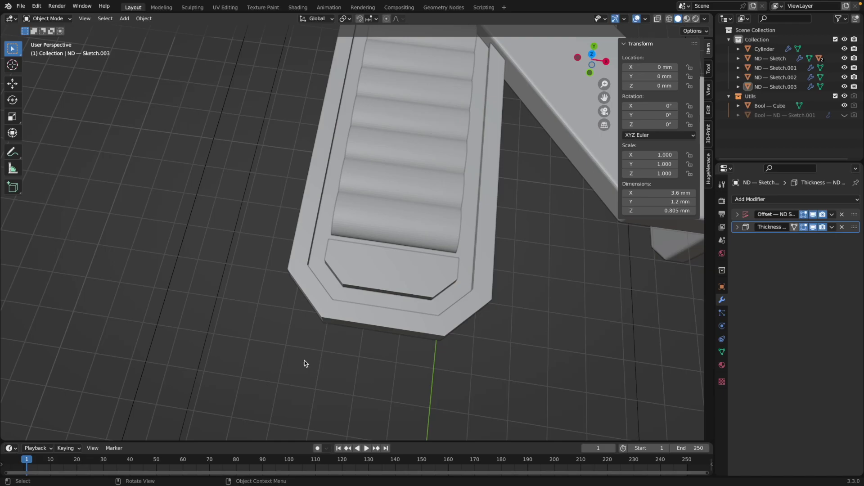
Add a 2 mm mesh cylinder at the origin while viewing the bracket from the top.
left_click(594, 56)
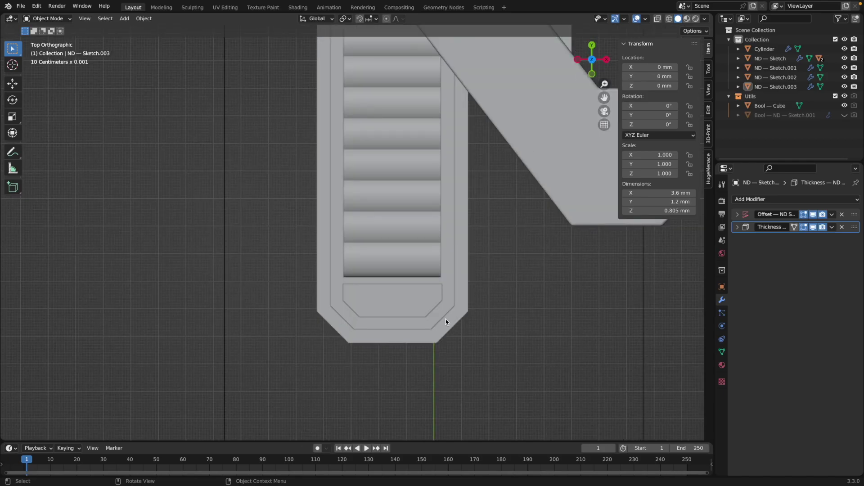
key("shift+a")
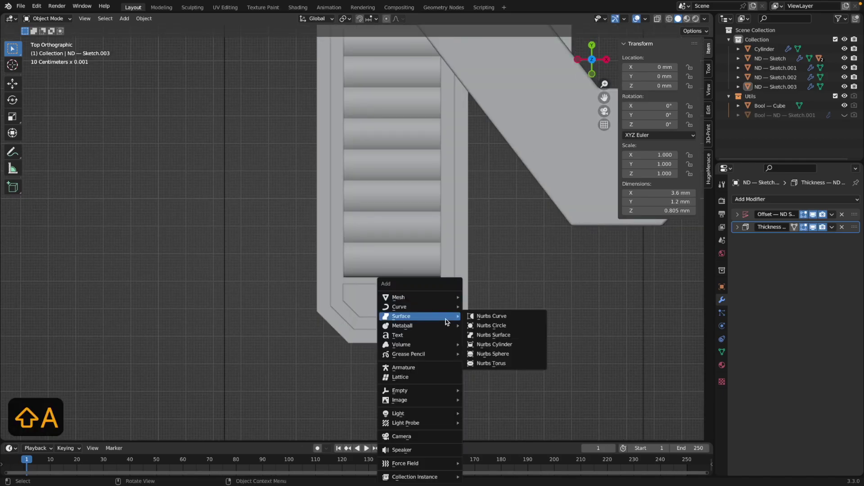
mouse_move(448, 296)
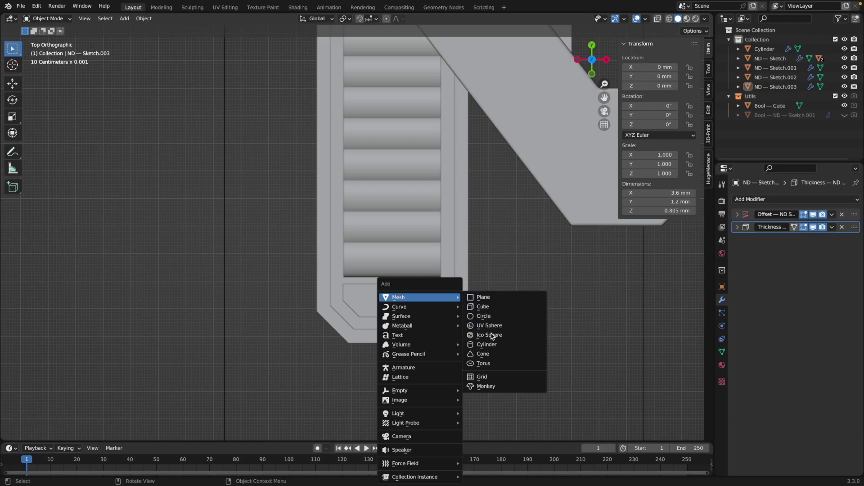
left_click(493, 344)
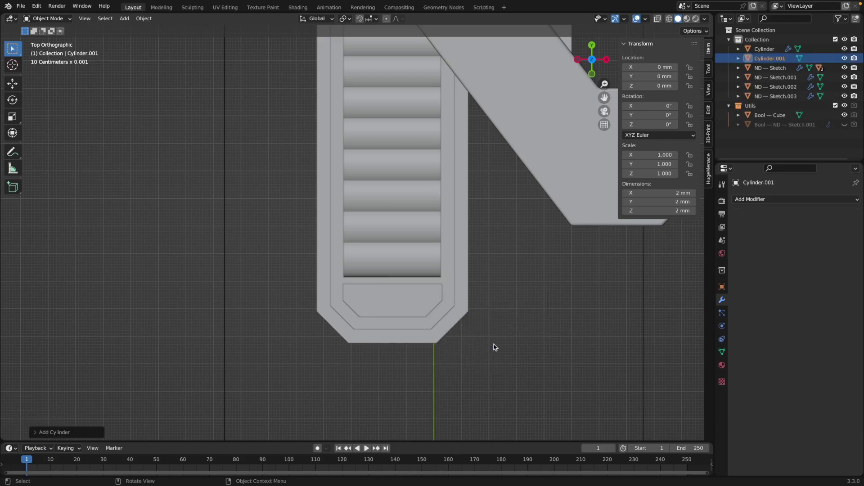
scroll(494, 344, "down", 4)
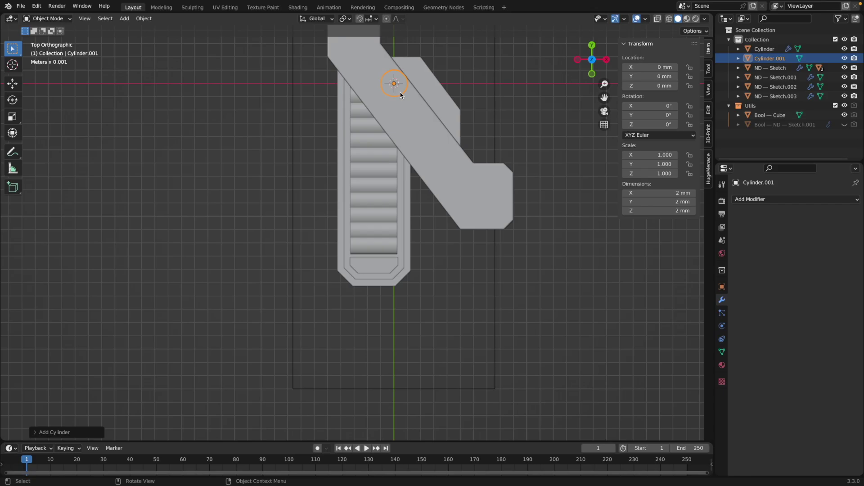
Move the cylinder onto the middle of the chamfered end plate, at about X -1.507 mm, Y -13.729 mm.
key("g")
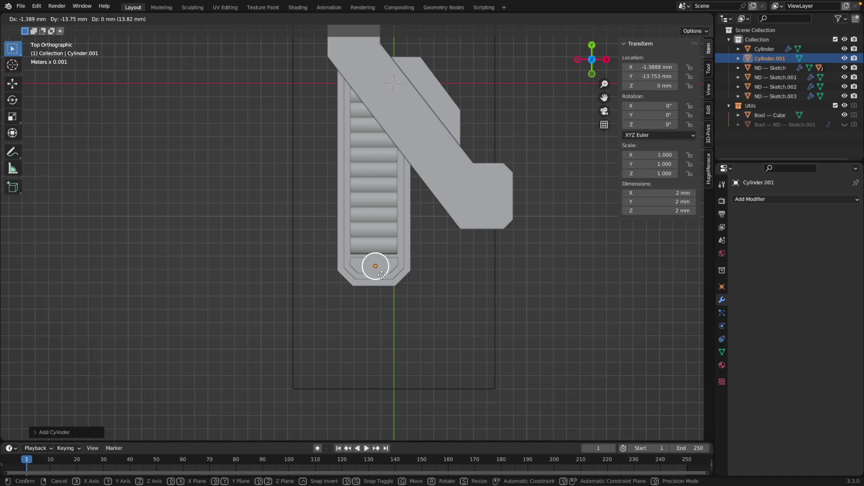
left_click(382, 275)
scroll(406, 298, "up", 8)
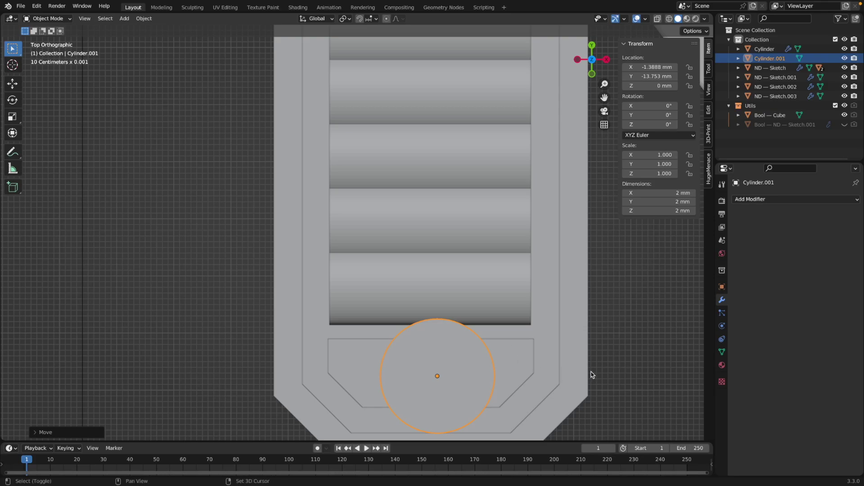
middle_click_drag(602, 379, 522, 276, "shift")
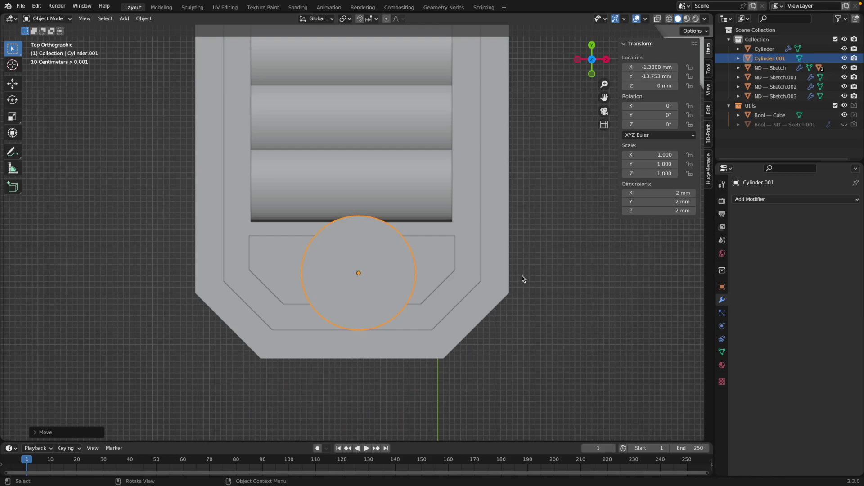
key("g")
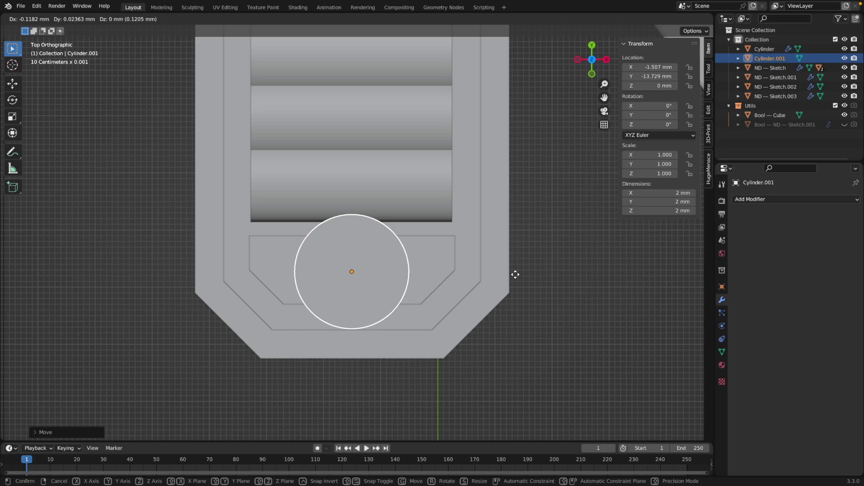
left_click(515, 274)
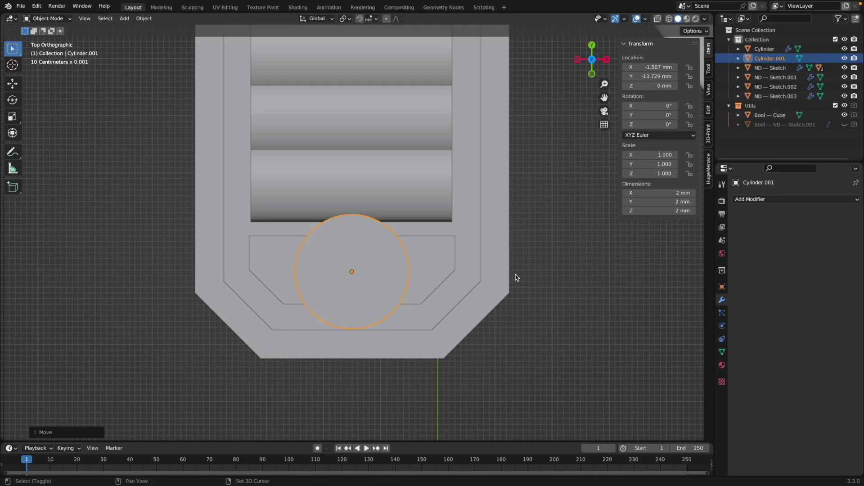
Duplicate the cylinder in place and scale the copy uniformly to about 0.72, making it about 1.44 mm wide.
key("shift+d")
key("Return")
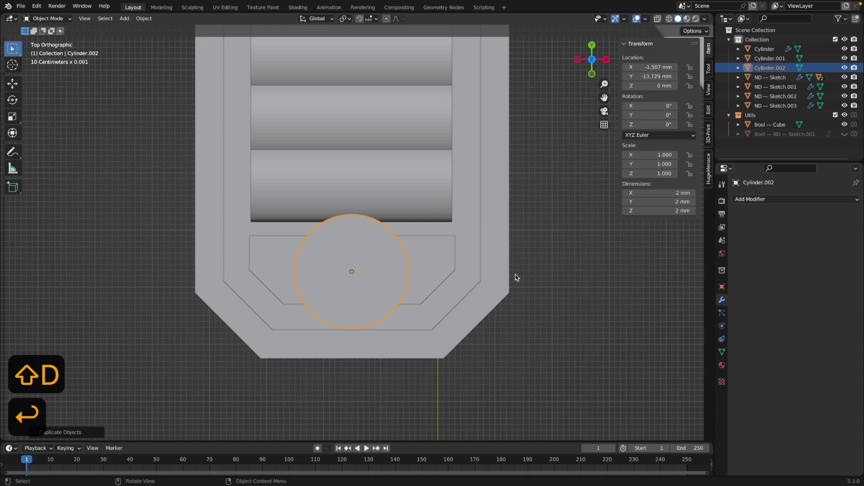
key("s")
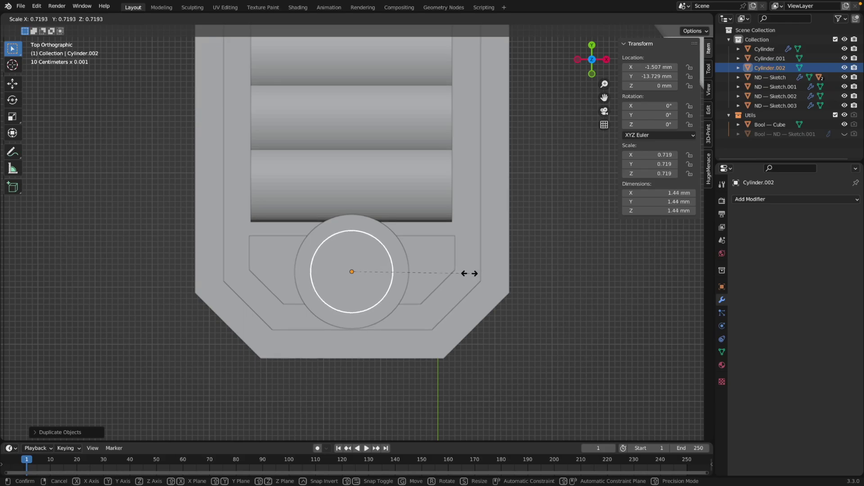
left_click(469, 273)
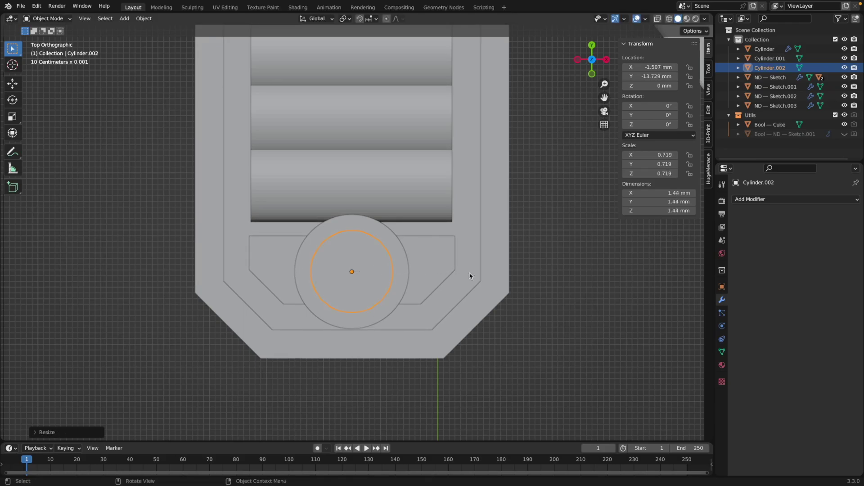
Cut the larger cylinder out of the chamfered end plate with a Difference boolean and hide the cutter.
scroll(536, 310, "up", 3)
middle_click_drag(536, 313, 476, 270)
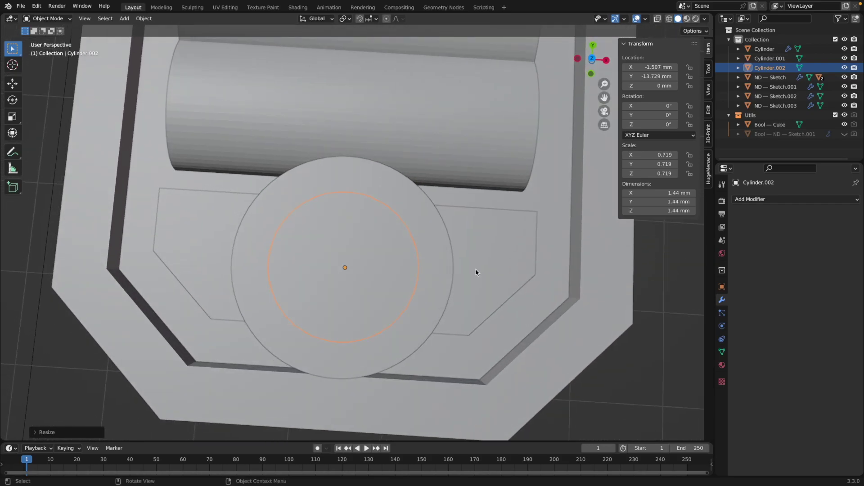
left_click(437, 246)
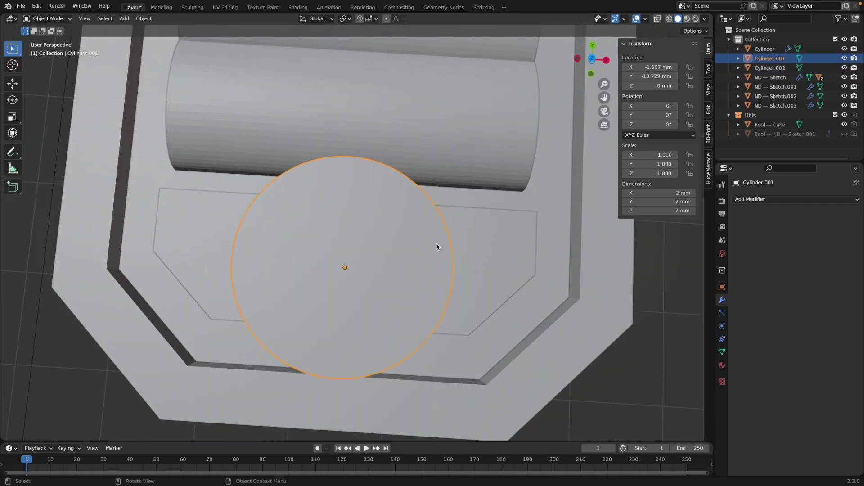
left_click(490, 260, "shift")
key("f")
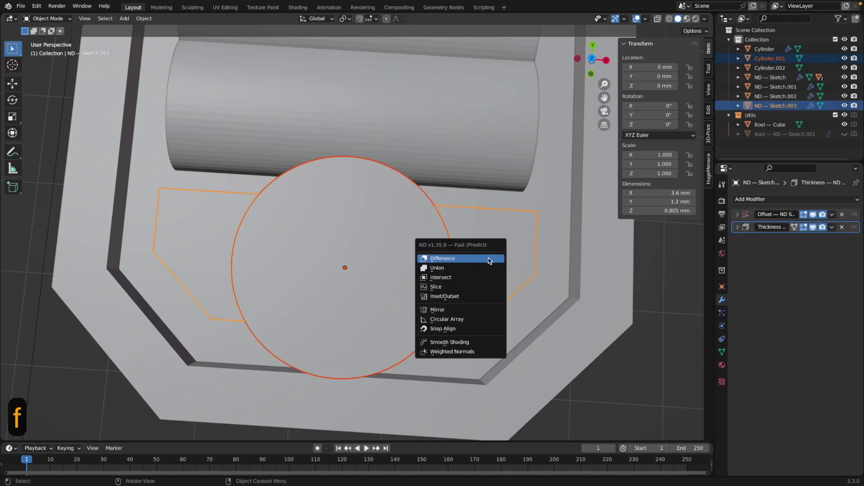
left_click(485, 259)
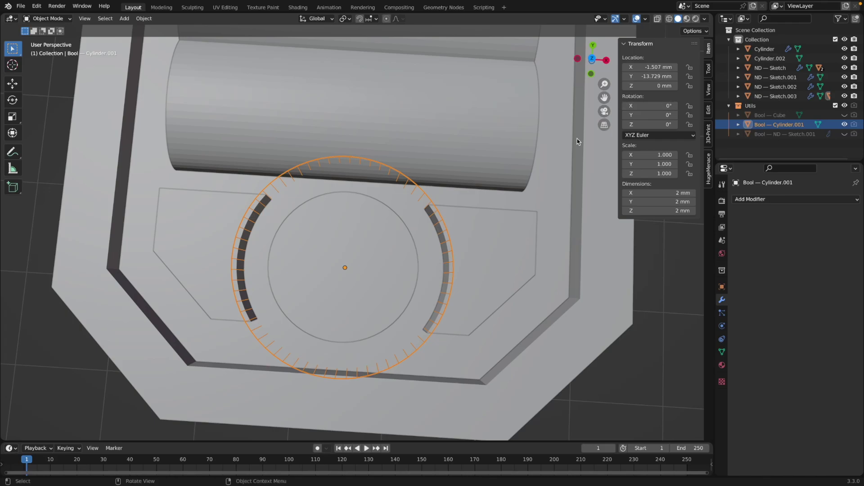
key("h")
Flatten the smaller inner cylinder along Z to a height of about 0.41 mm.
middle_click_drag(577, 140, 563, 266)
left_click(305, 108)
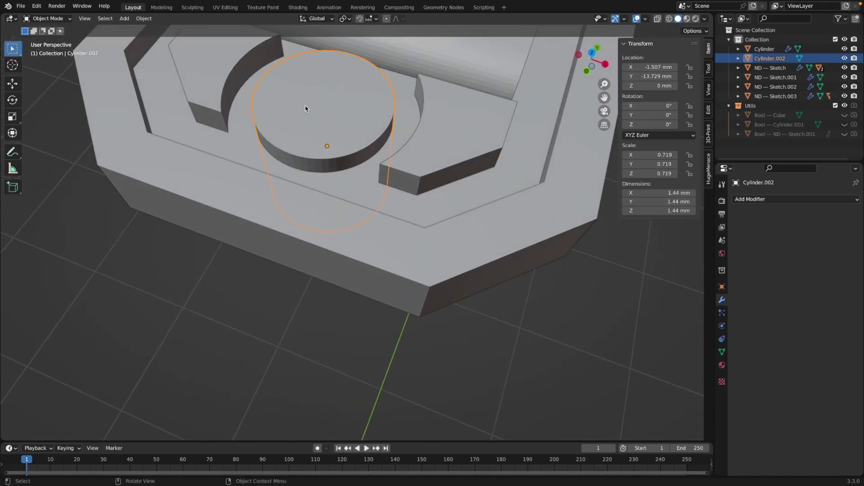
middle_click_drag(473, 279, 465, 220)
middle_click_drag(420, 248, 426, 428)
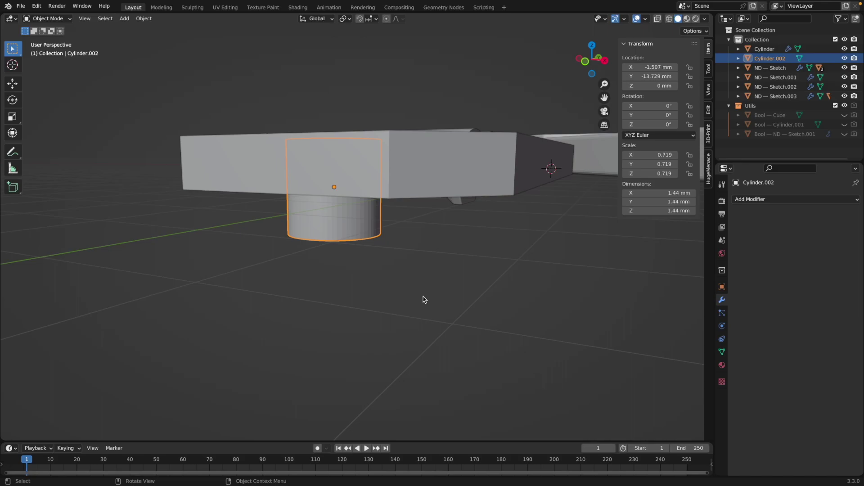
key("s")
key("z")
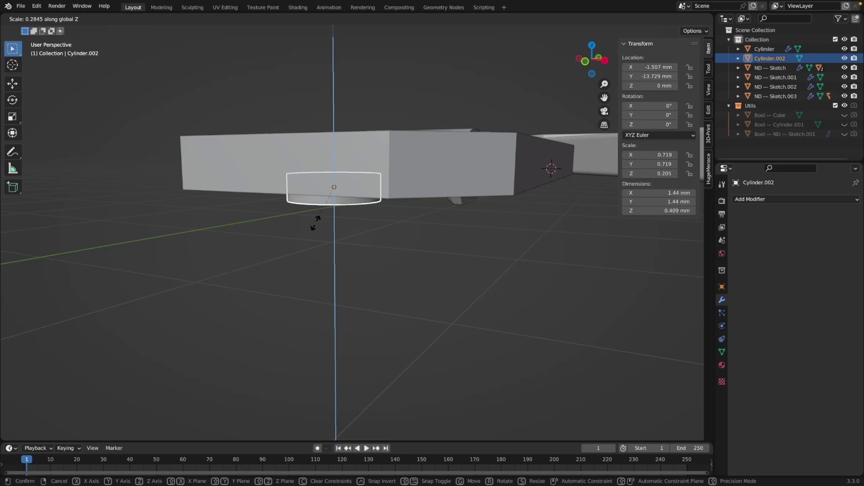
left_click(316, 223)
Raise the flattened disc along Z by about 0.57 mm so it sits between the two end plate halves.
middle_click_drag(390, 236, 391, 285)
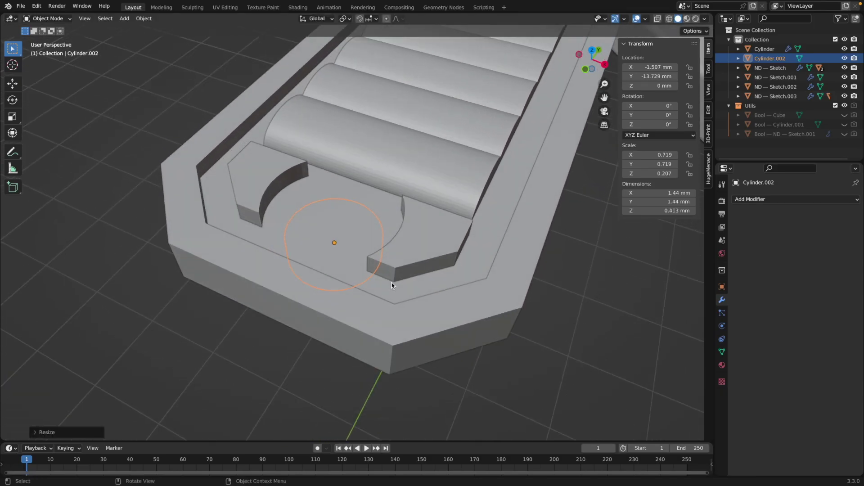
key("g")
key("z")
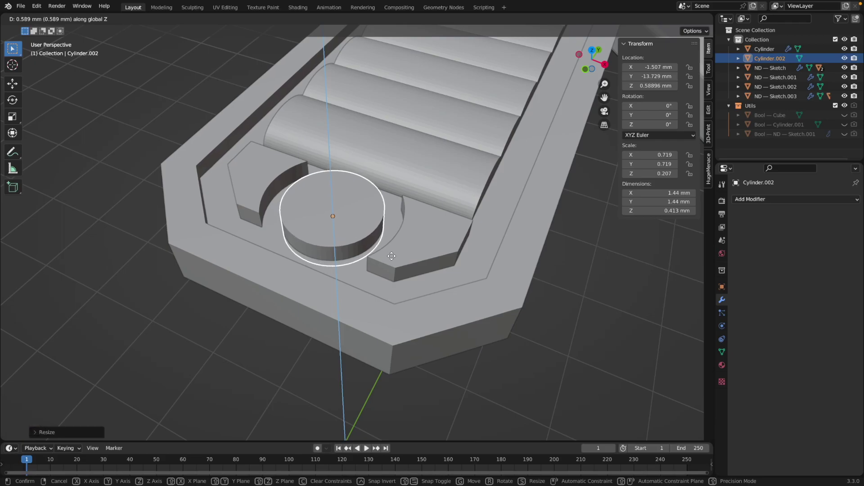
left_click(392, 256)
Deselect the disc and examine the end plate detail and the whole bracket from several angles.
middle_click_drag(394, 304, 420, 284)
key("KP_Decimal")
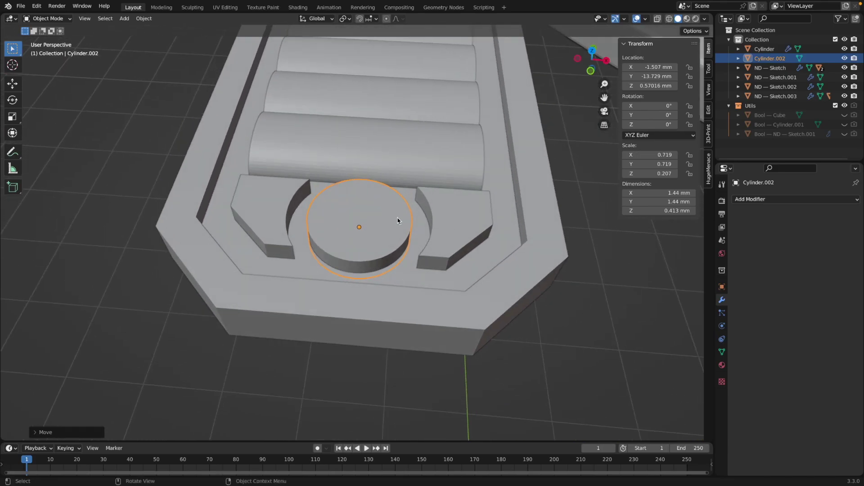
left_click(575, 359)
scroll(565, 351, "down", 2)
middle_click_drag(500, 324, 548, 347)
scroll(547, 344, "down", 4)
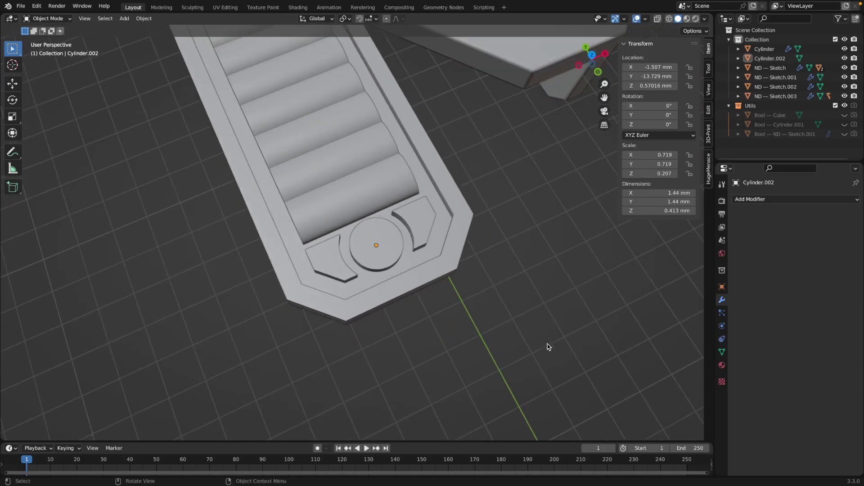
middle_click_drag(514, 297, 418, 342)
middle_click_drag(480, 325, 465, 313)
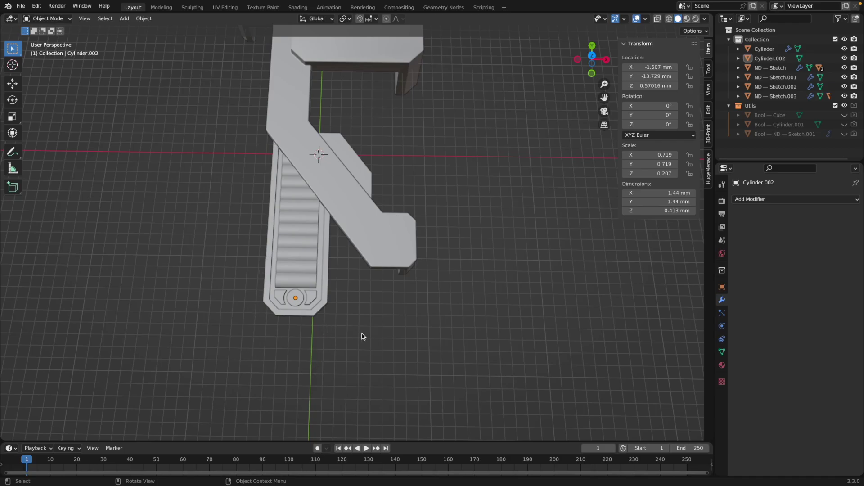
middle_click_drag(429, 349, 430, 357)
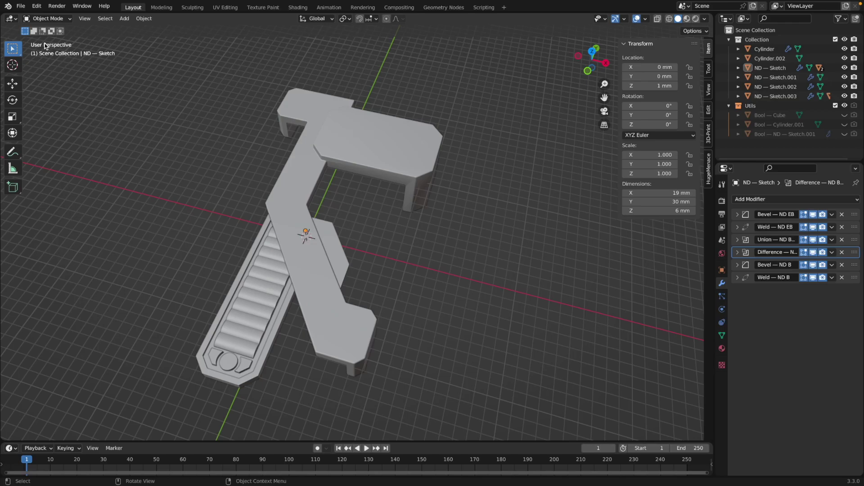
Import logo-simple.svg from the Desktop folder as Scalable Vector Graphics.
left_click(20, 6)
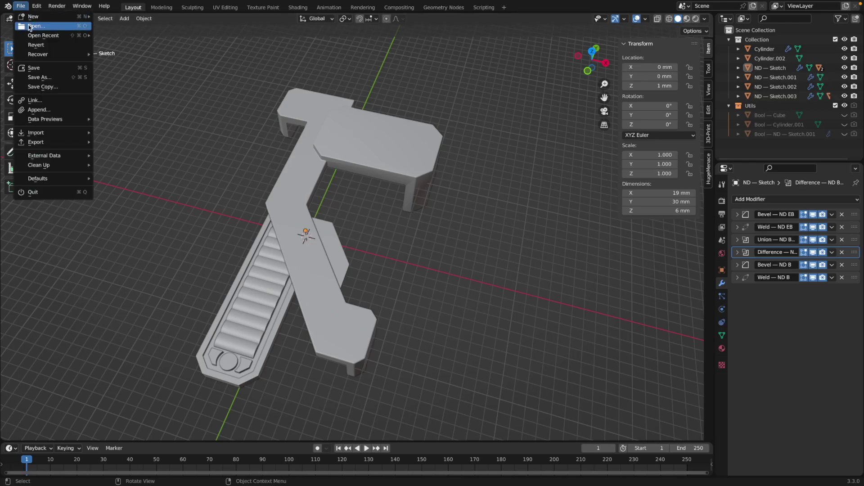
mouse_move(61, 131)
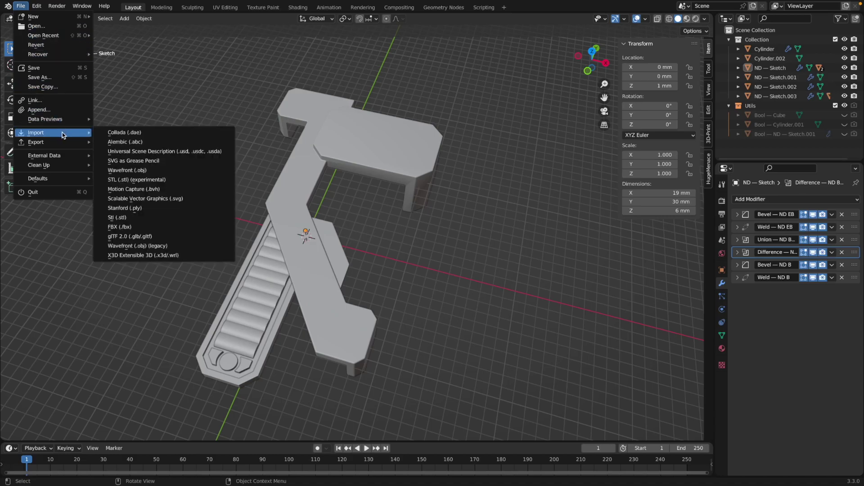
left_click(160, 199)
left_click(148, 252)
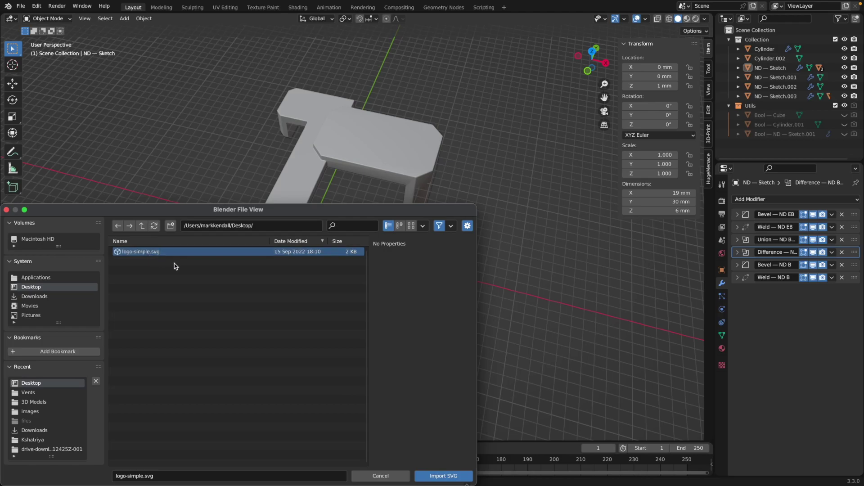
left_click(453, 476)
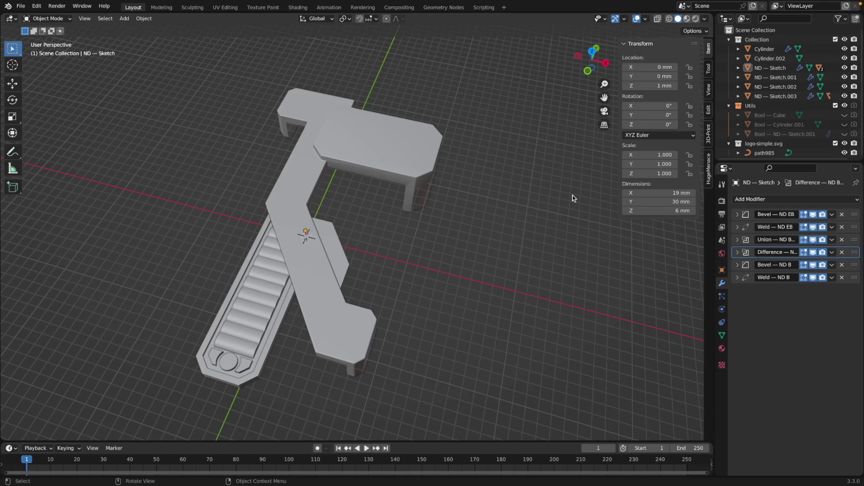
Scale the imported logo curve to about 6.85 × 3.25 mm and show the model from the top in X-ray.
left_click(764, 152)
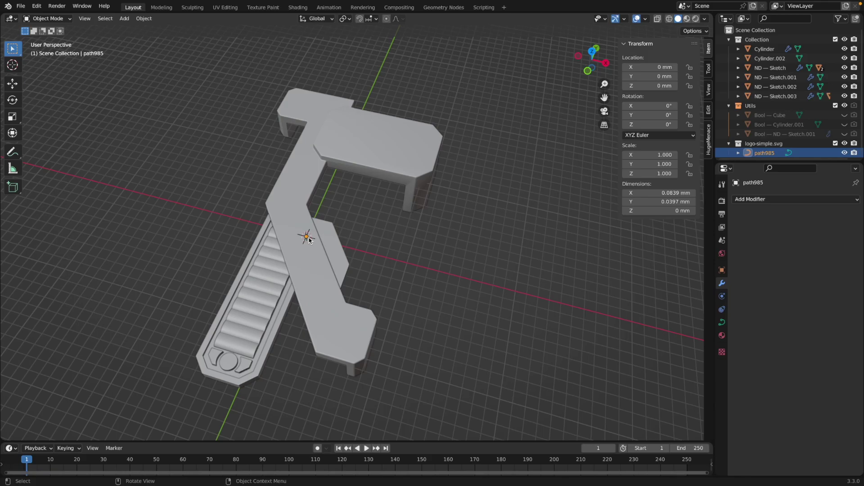
key("s")
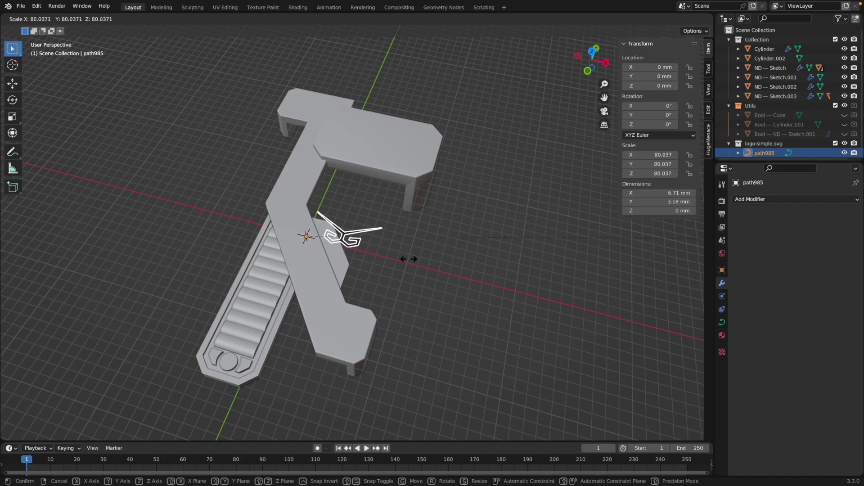
left_click(497, 259)
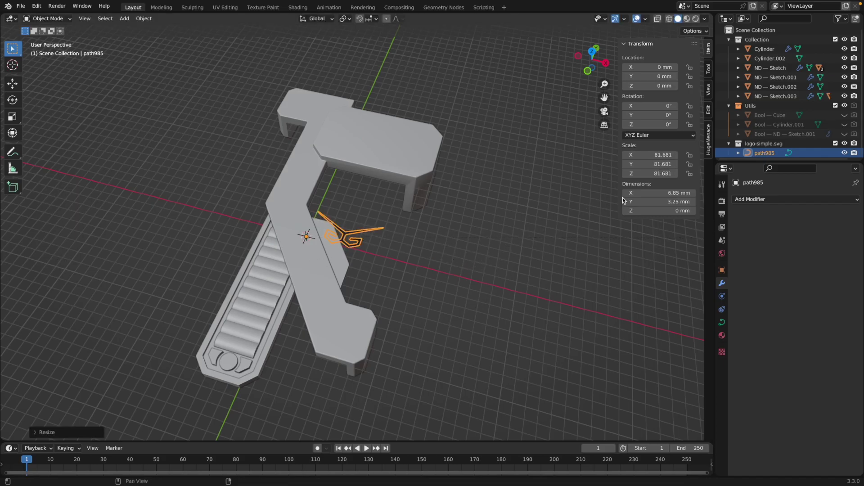
left_click(592, 51)
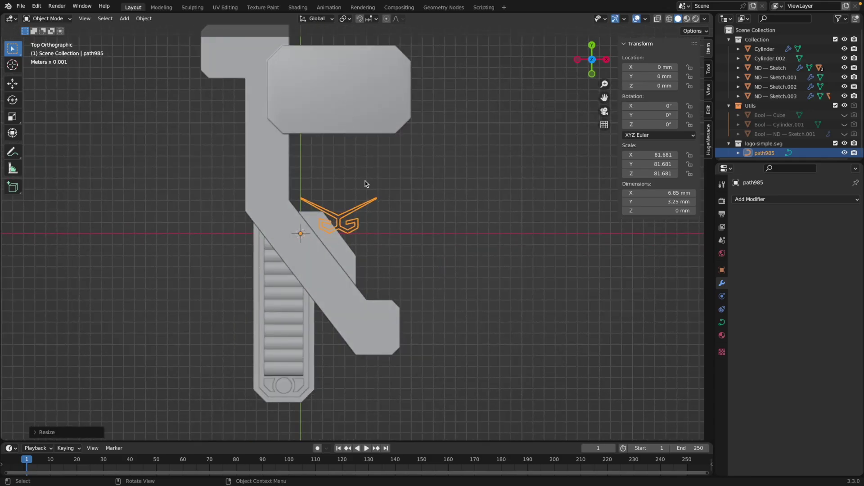
key("alt+z")
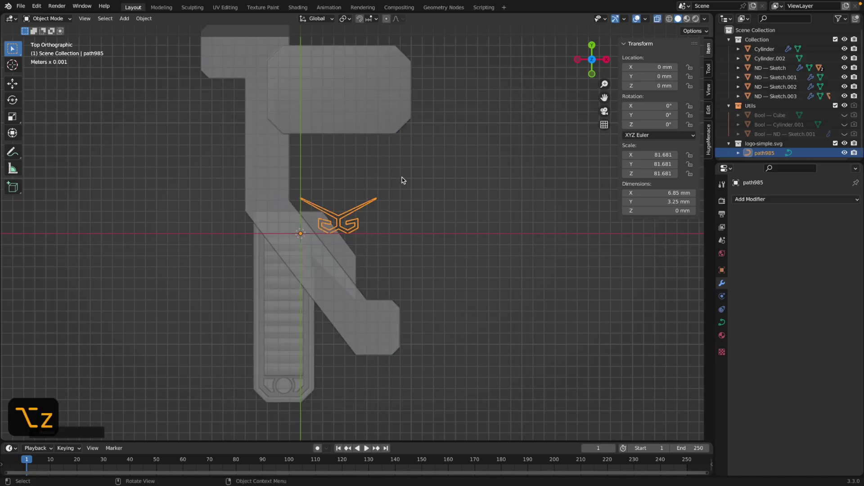
Place the logo curve on the wide upper plate of the bracket and scale it to about 9.66 × 4.58 mm.
middle_click_drag(401, 177, 393, 258, "shift")
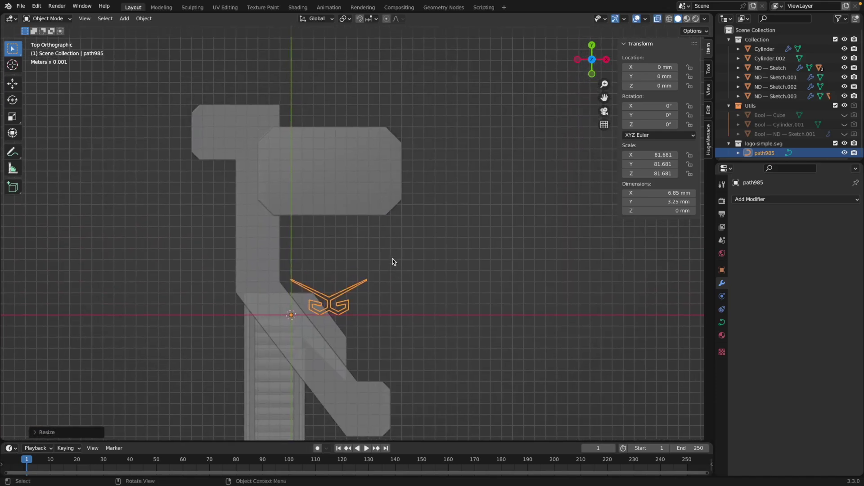
key("g")
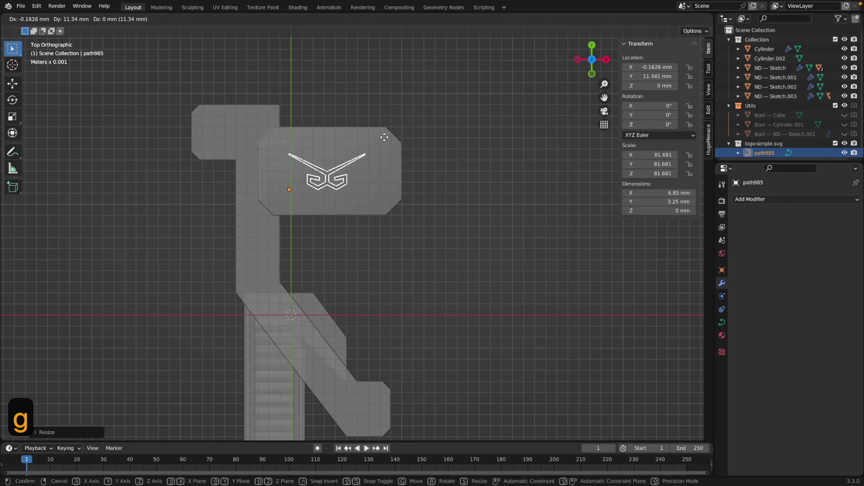
left_click(382, 138)
key("s")
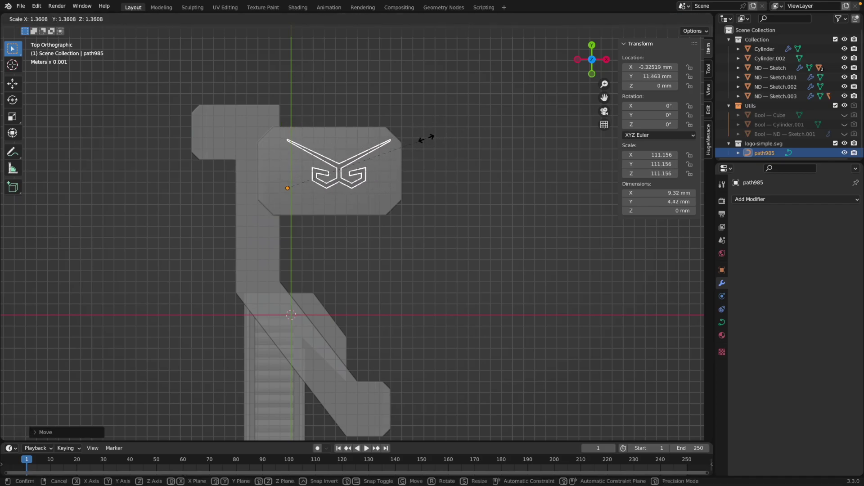
left_click(431, 139)
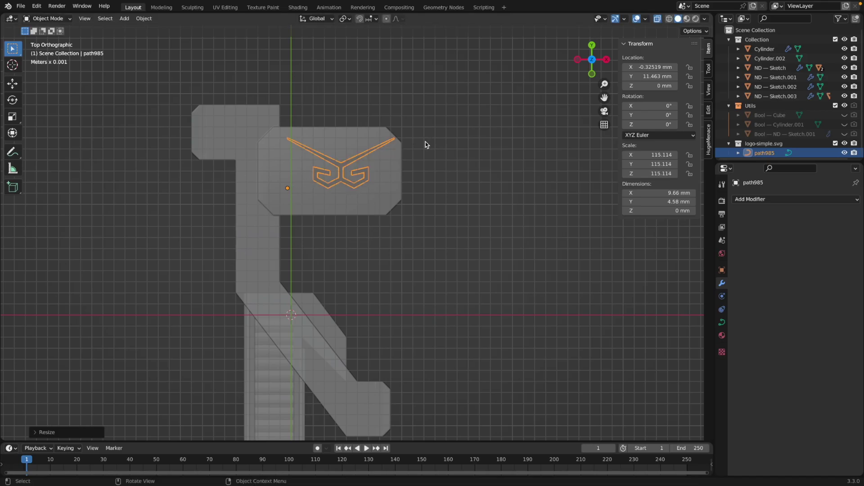
key("g")
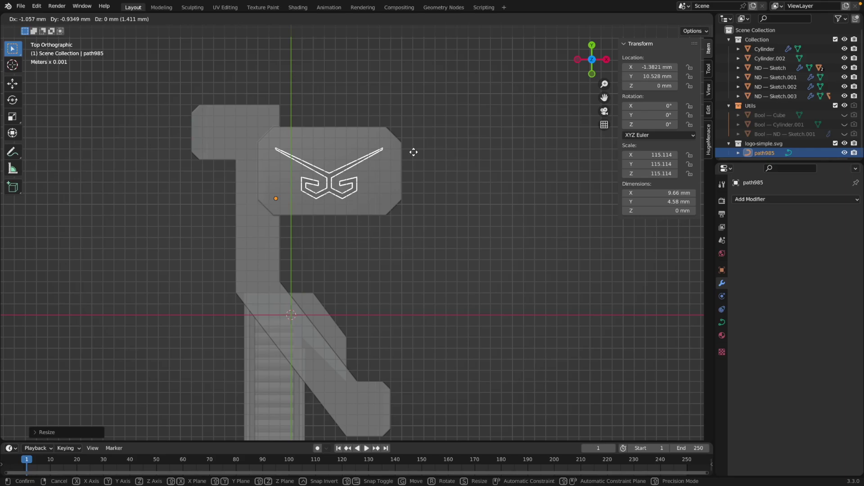
left_click(414, 152)
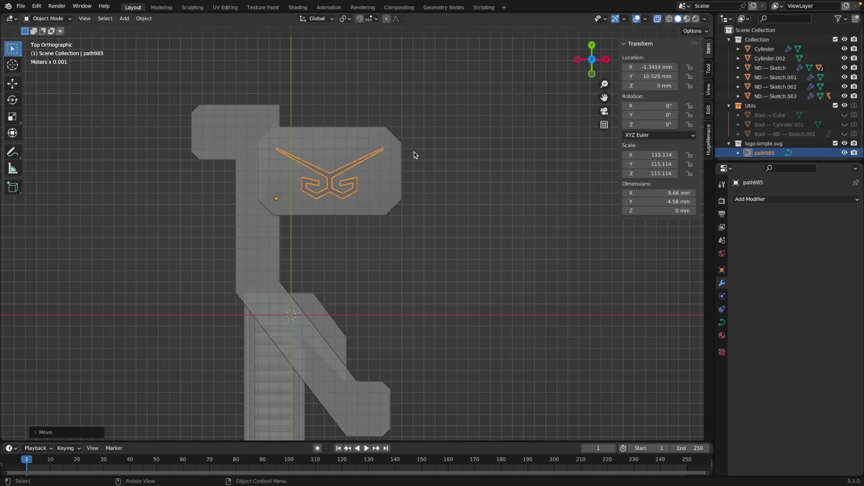
Convert the logo curve to a mesh.
middle_click_drag(481, 247, 407, 212)
mouse_move(423, 322)
middle_mouse_down()
mouse_move(411, 269)
mouse_move(414, 342)
mouse_move(428, 346)
mouse_move(419, 306)
middle_mouse_up()
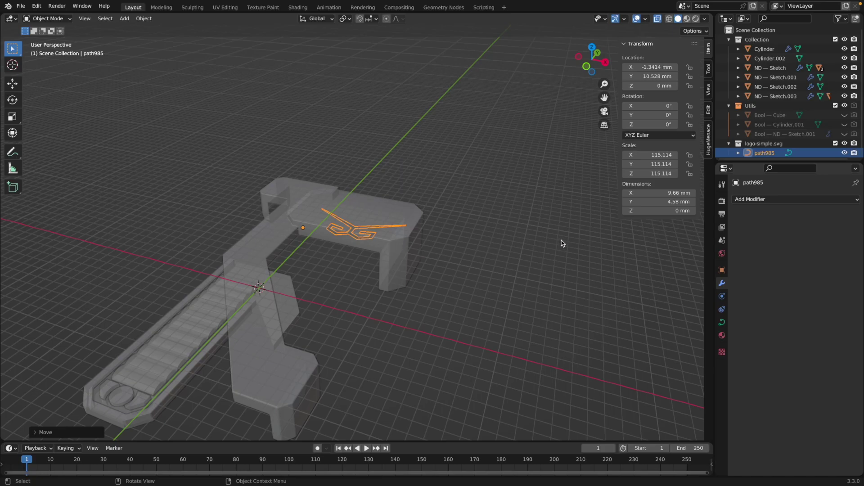
right_click(355, 230)
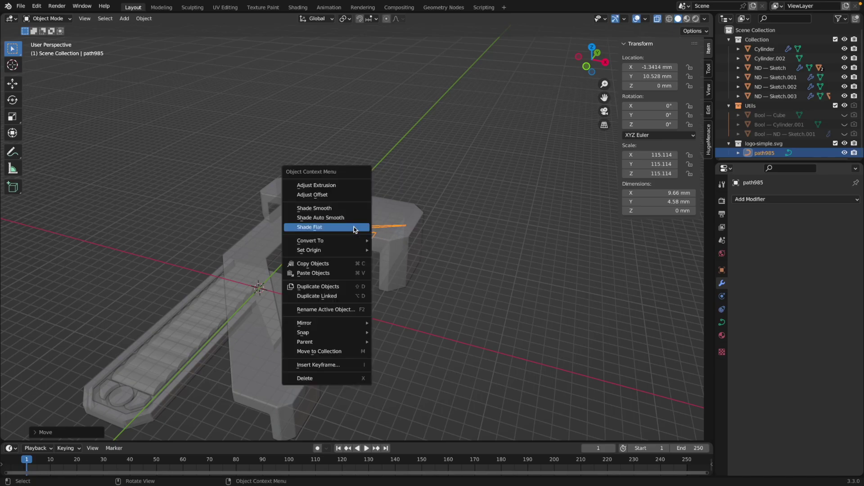
mouse_move(355, 242)
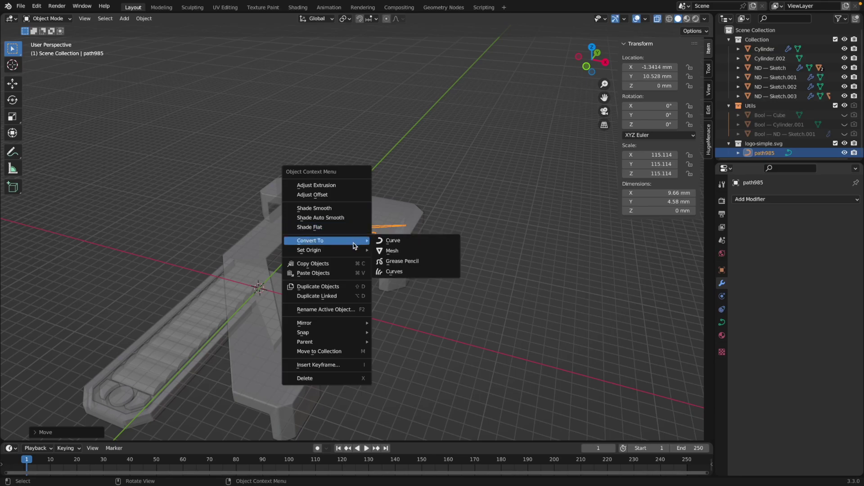
left_click(394, 251)
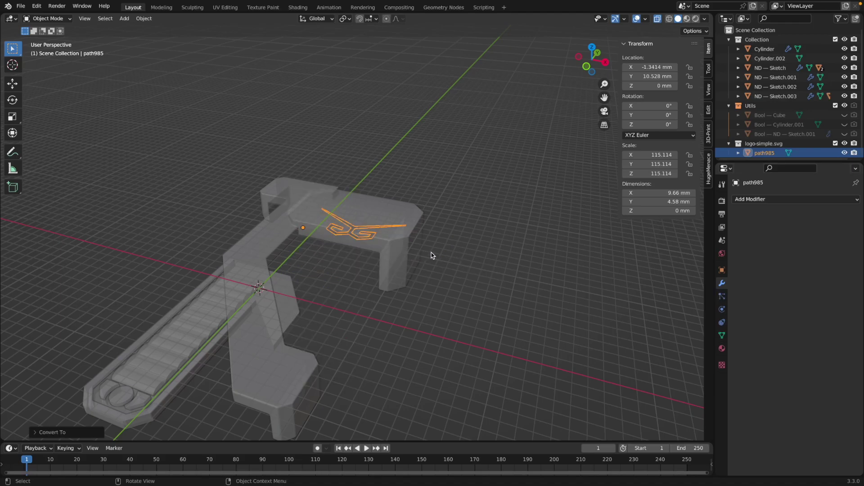
Thicken the logo mesh with ND Solidify at thickness 5.00, offset 0.00, Neutral weighting and Simple mode.
mouse_move(442, 280)
middle_mouse_down()
mouse_move(447, 212)
mouse_move(442, 291)
middle_mouse_up()
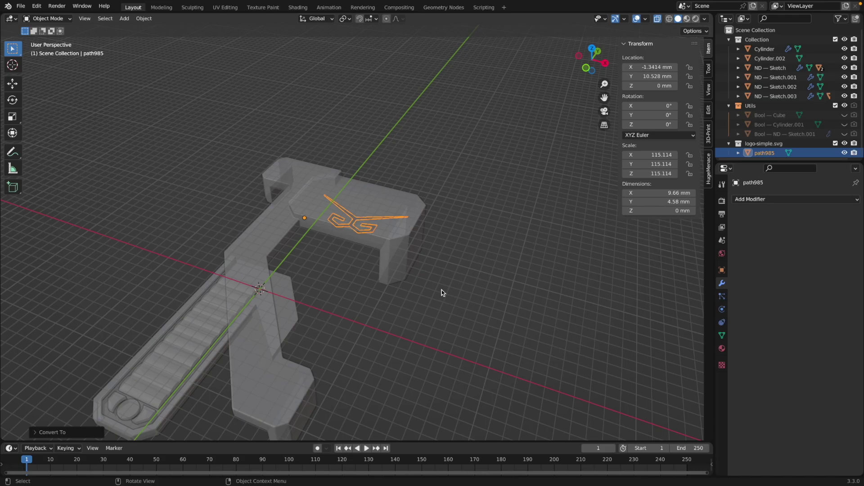
key("f")
left_click(441, 290)
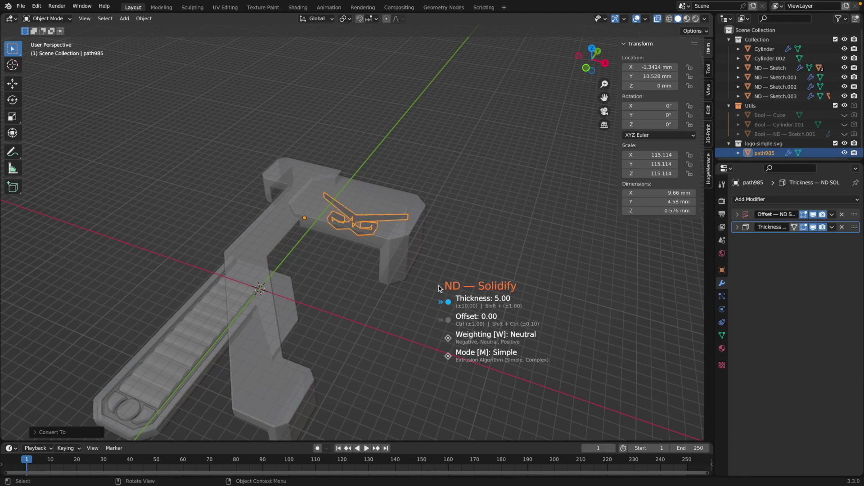
left_click(439, 286)
Turn off X-ray and raise the logo about 1.585 mm along Z to the plate's upper face.
middle_click_drag(444, 285, 397, 255)
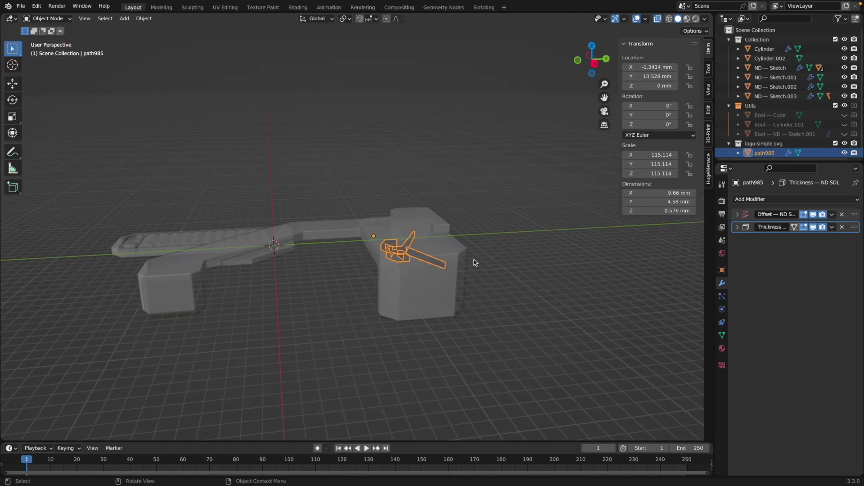
key("alt+z")
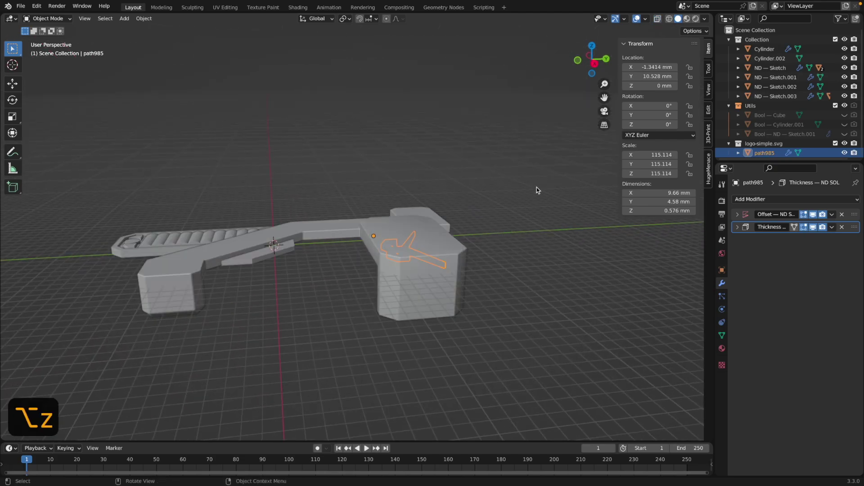
left_click(594, 64)
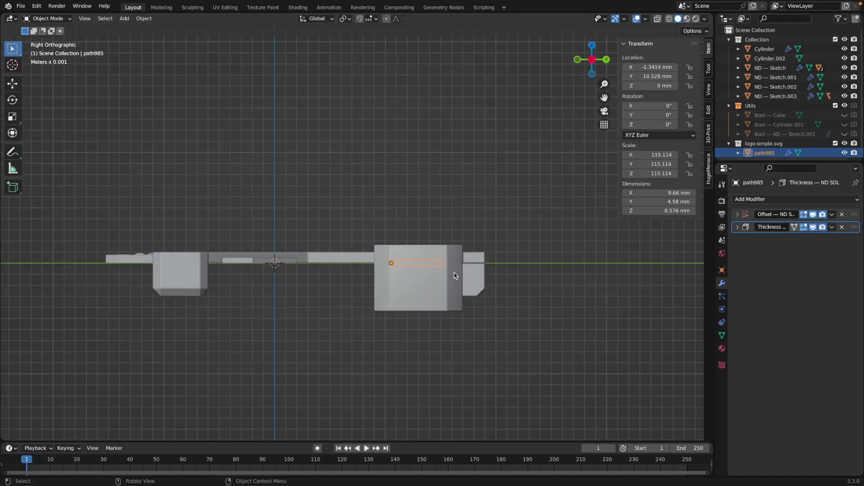
key("g")
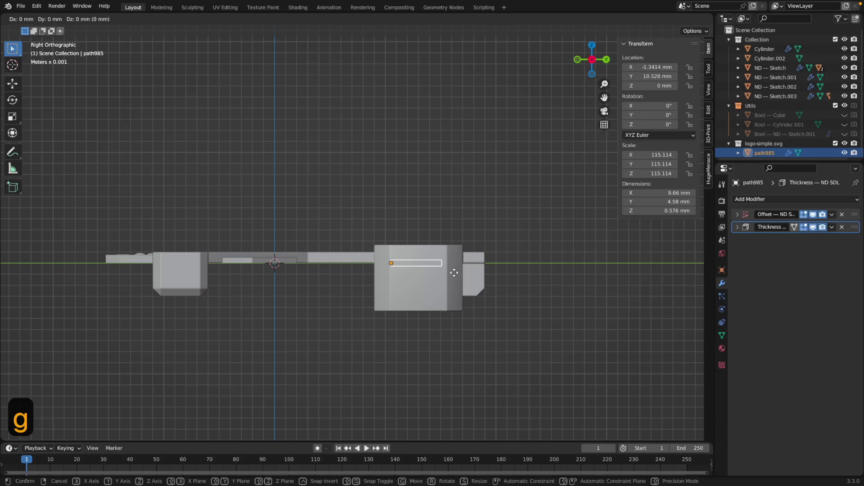
key("z")
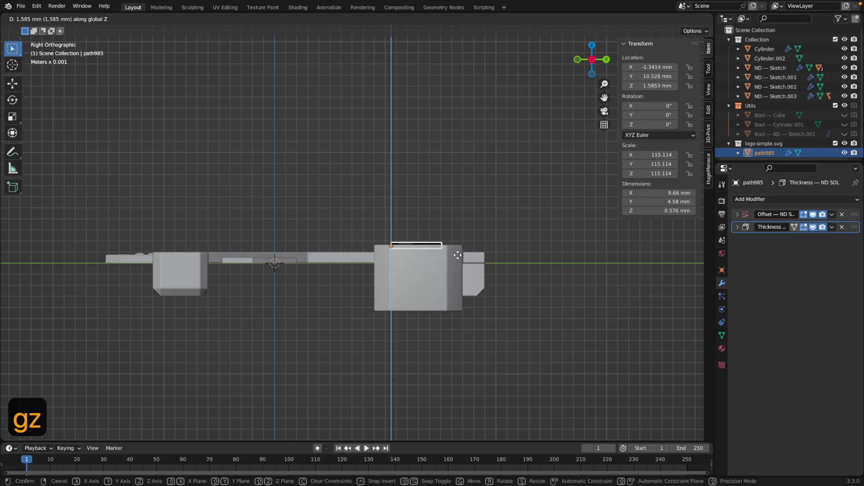
left_click(457, 255)
Cut the logo into the bracket with an ND boolean Difference and hide the cutter object.
middle_click_drag(418, 325, 362, 175)
middle_click_drag(484, 272, 424, 226)
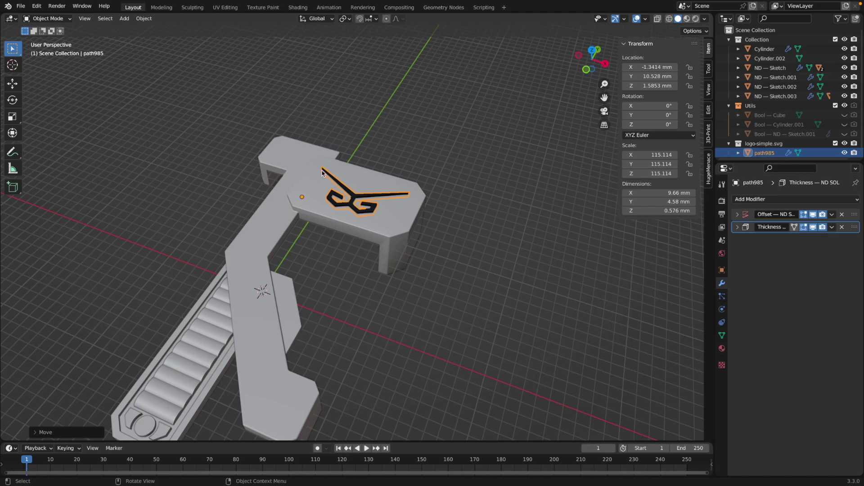
middle_click_drag(488, 295, 514, 314)
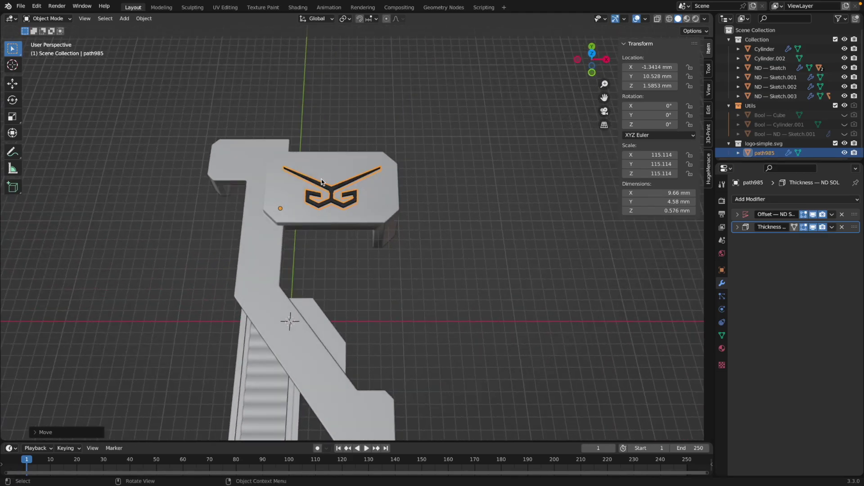
middle_click_drag(464, 254, 393, 212)
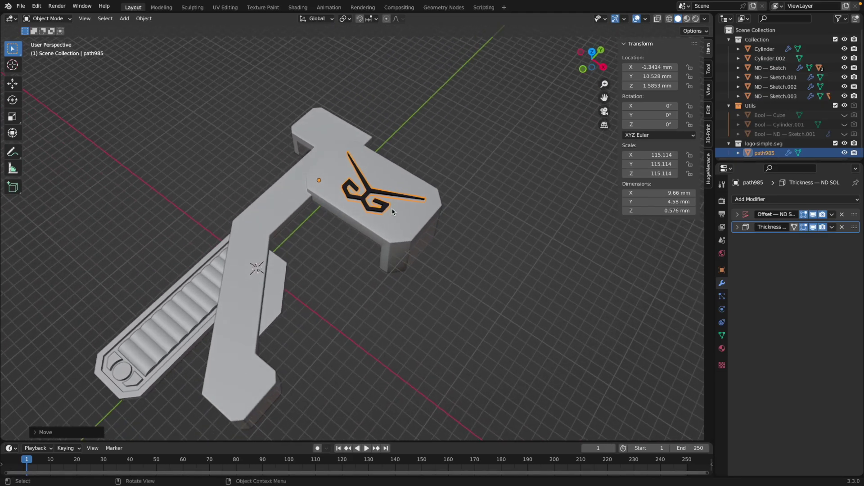
left_click(383, 181, "shift")
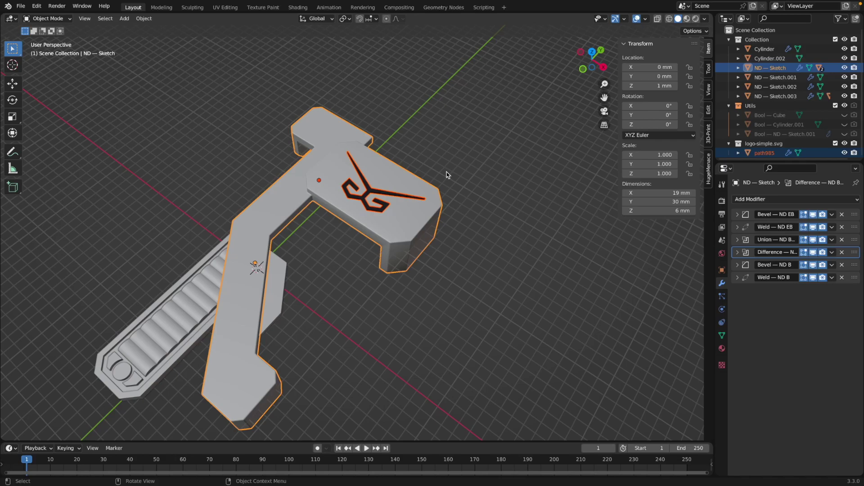
key("f")
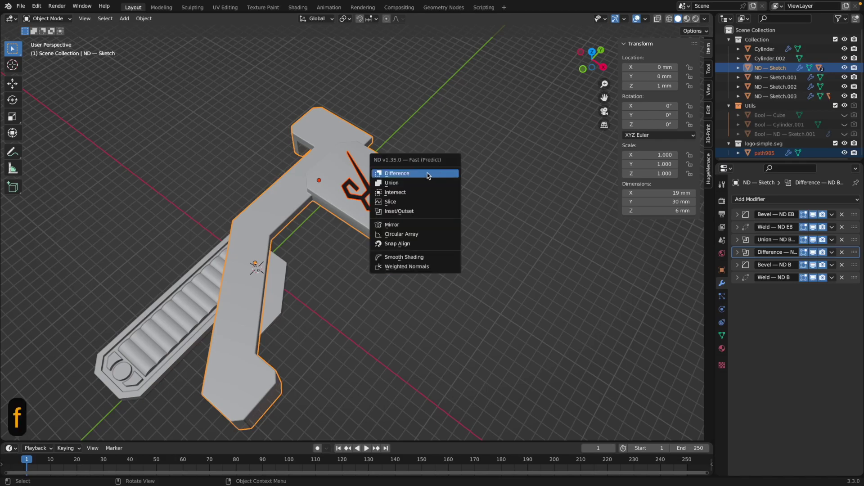
left_click(427, 173)
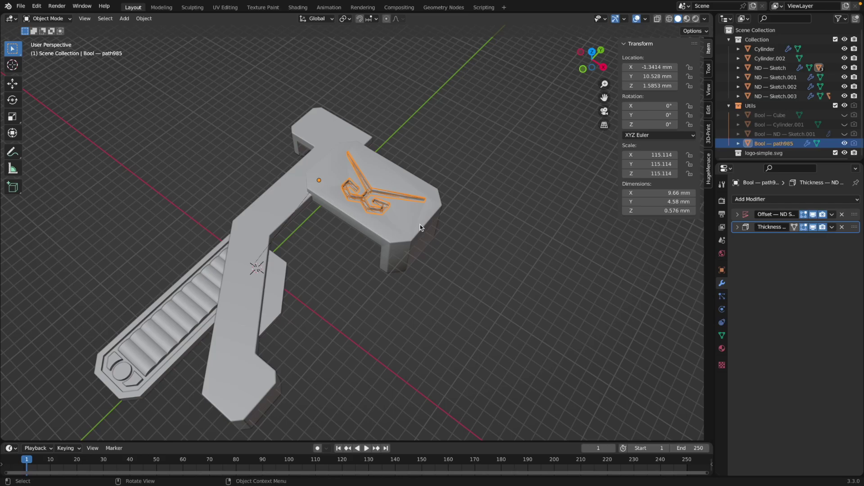
key("h")
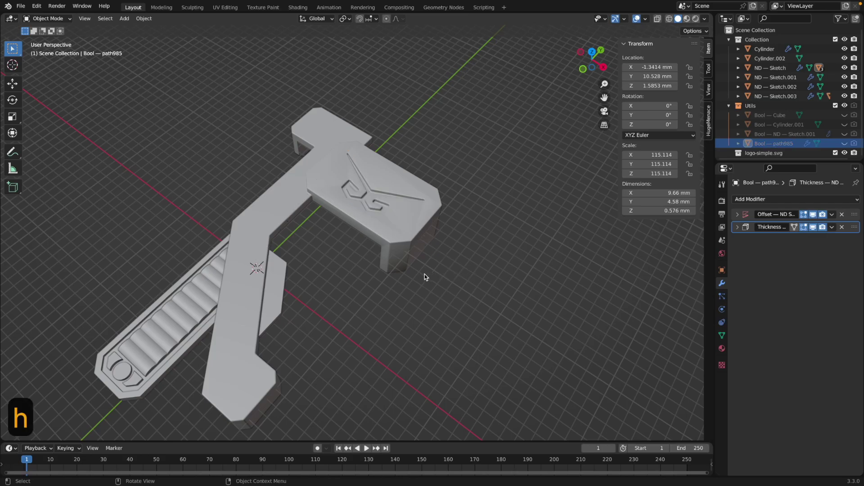
Move the bracket's logo Difference modifier to the end of the stack, after Bevel — ND B and Weld — ND B.
scroll(425, 275, "up", 4)
scroll(387, 265, "up", 2)
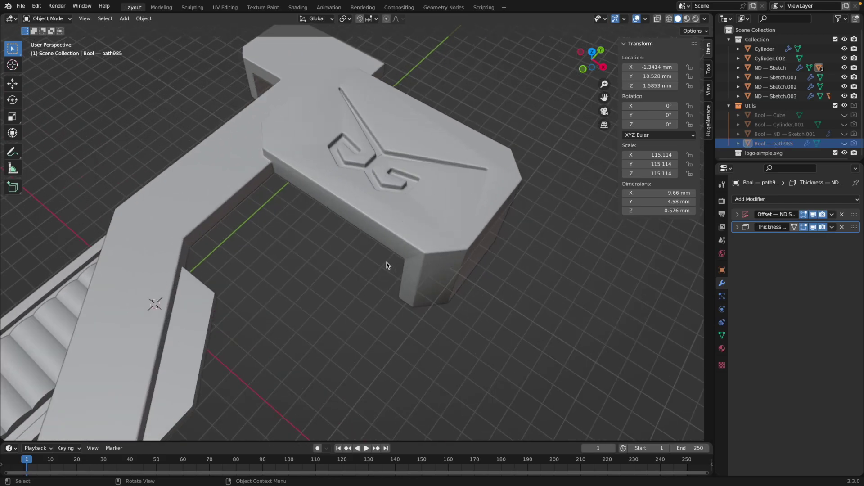
middle_click_drag(334, 241, 356, 128)
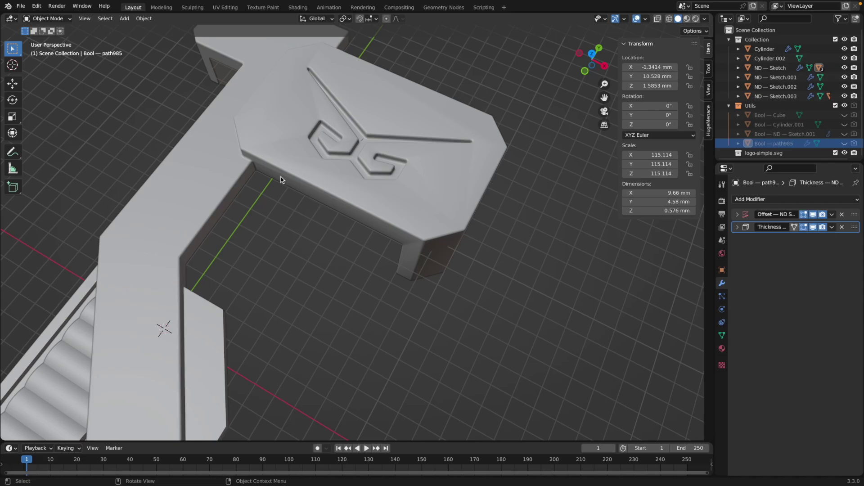
middle_click_drag(315, 217, 246, 148)
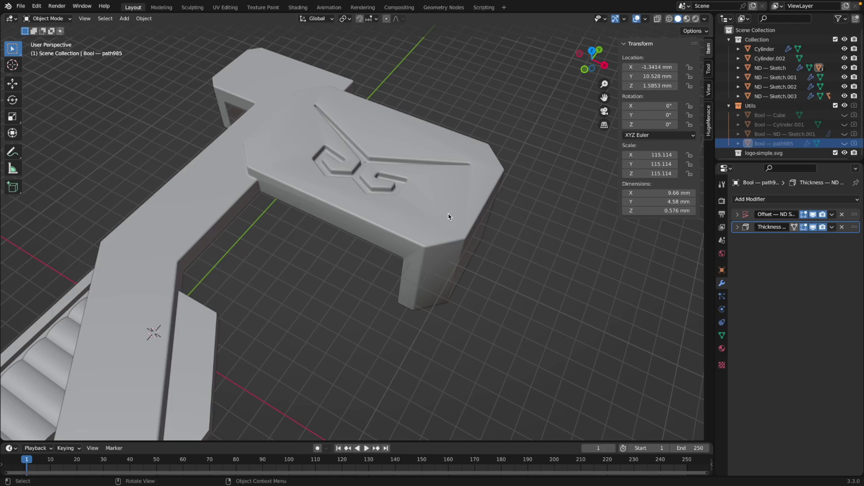
left_click(445, 239)
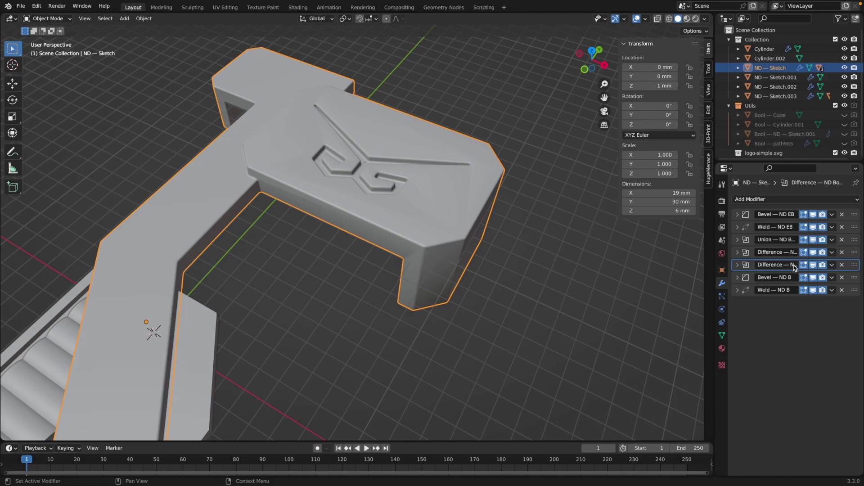
left_click(813, 265)
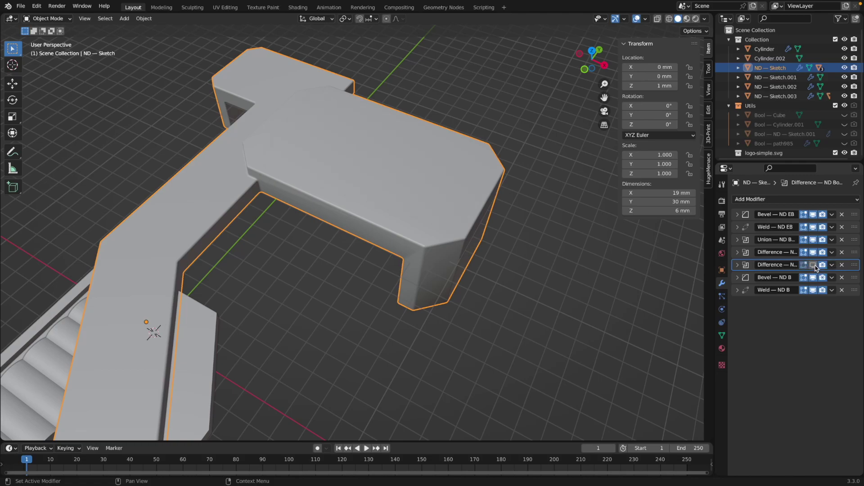
left_click(814, 266)
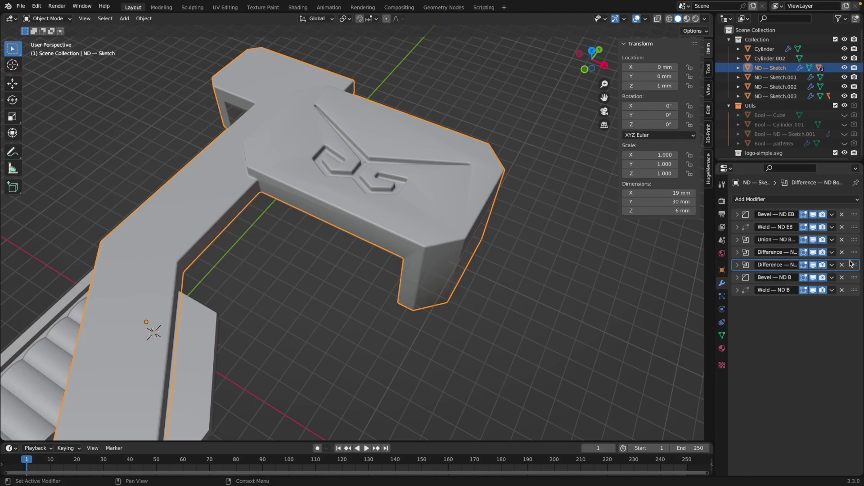
left_click_drag(856, 266, 856, 301)
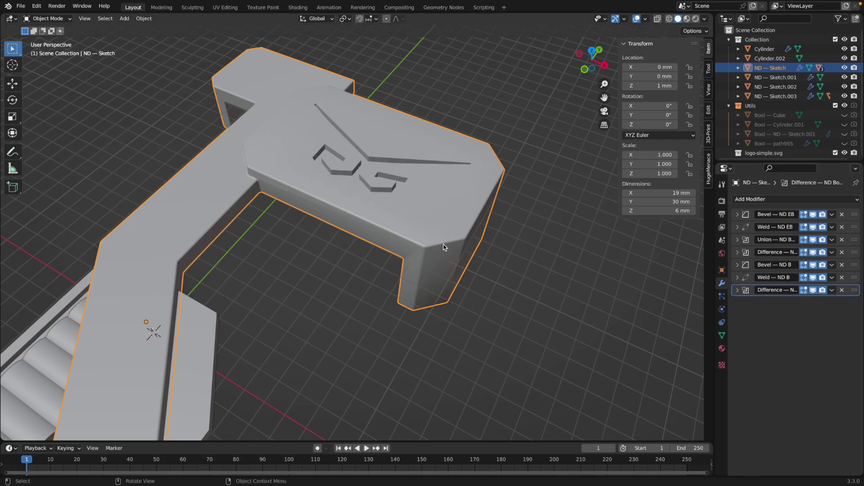
Deselect the bracket and examine the engraved logo and the whole model from several angles.
left_click(514, 306)
middle_click_drag(324, 294, 311, 283)
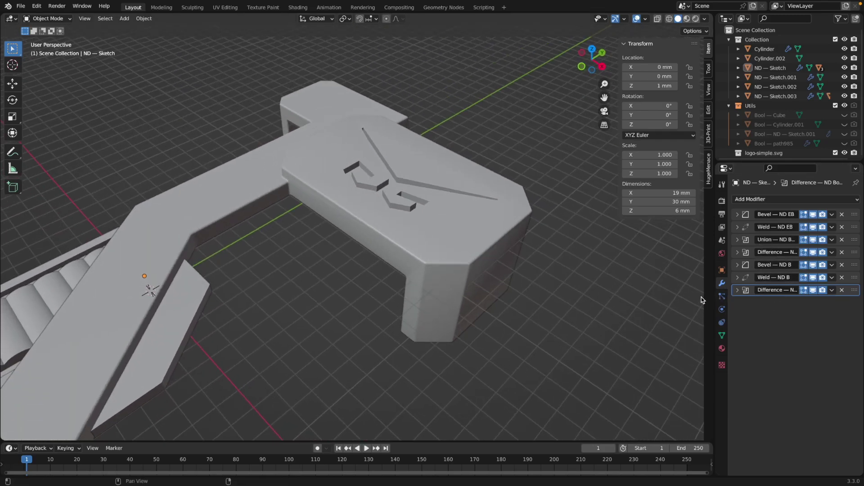
middle_click_drag(527, 314, 557, 304)
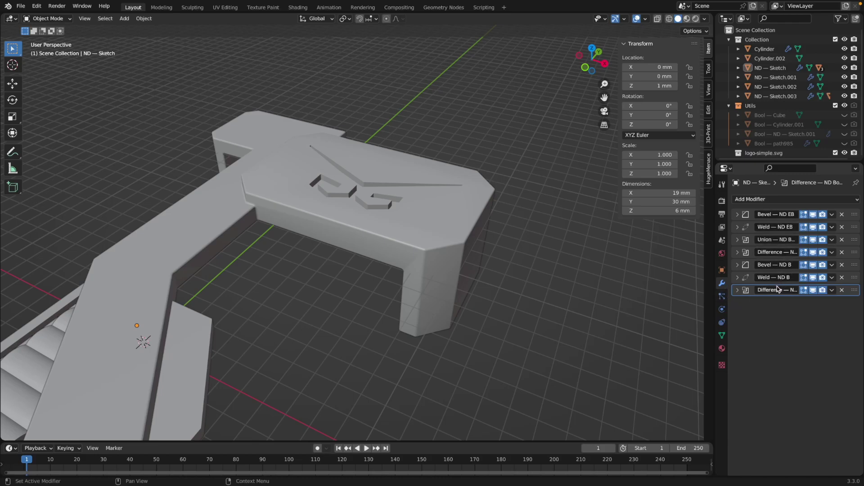
mouse_move(552, 314)
middle_mouse_down()
mouse_move(550, 331)
mouse_move(547, 323)
middle_mouse_up()
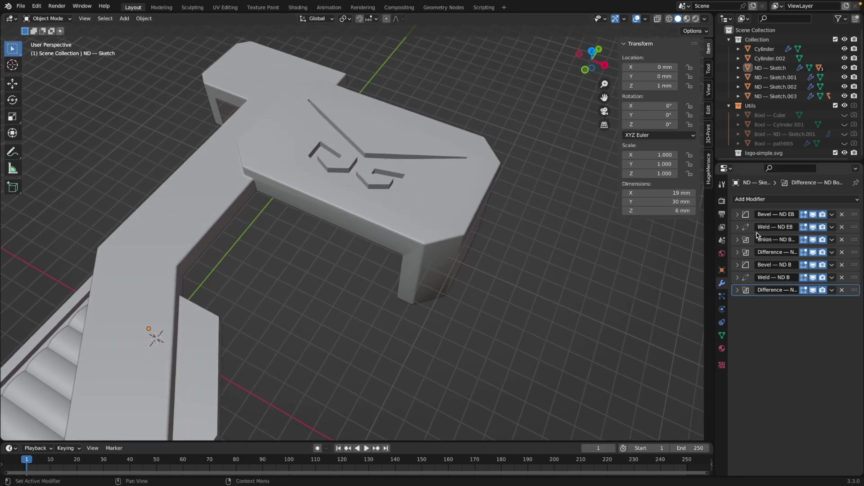
scroll(469, 293, "down", 4)
middle_click_drag(469, 294, 409, 277)
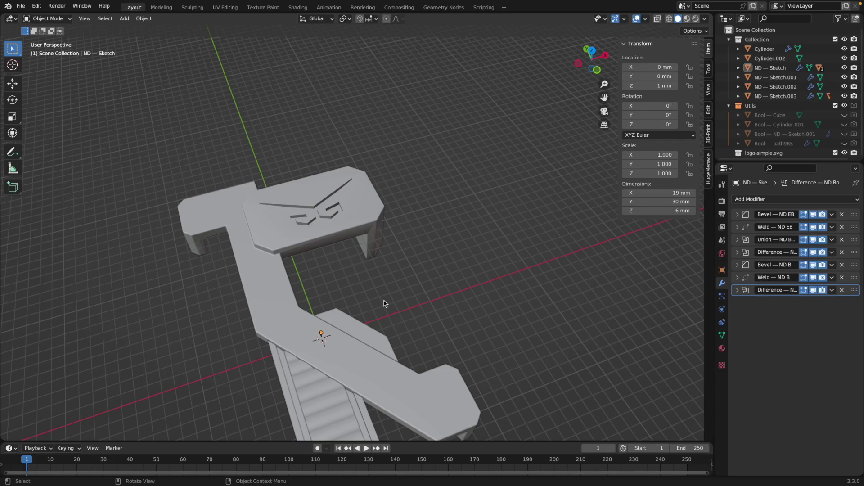
scroll(383, 284, "down", 3)
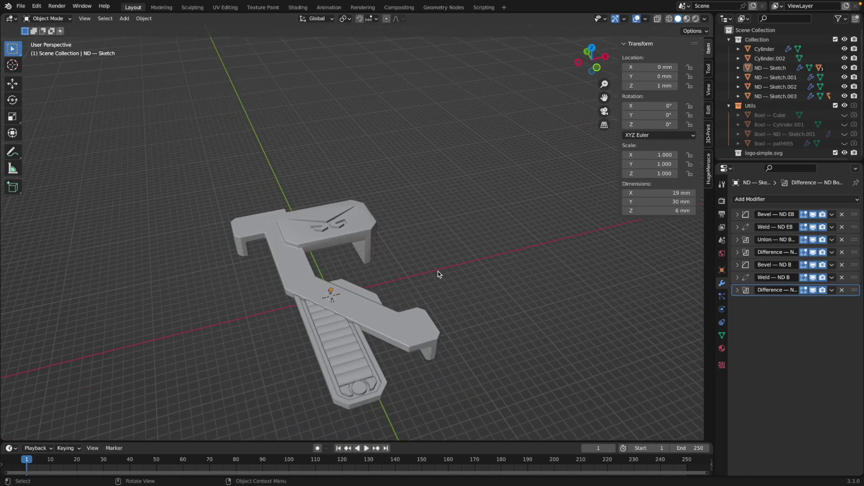
middle_click_drag(430, 292, 443, 209, "shift")
middle_click_drag(471, 182, 474, 201)
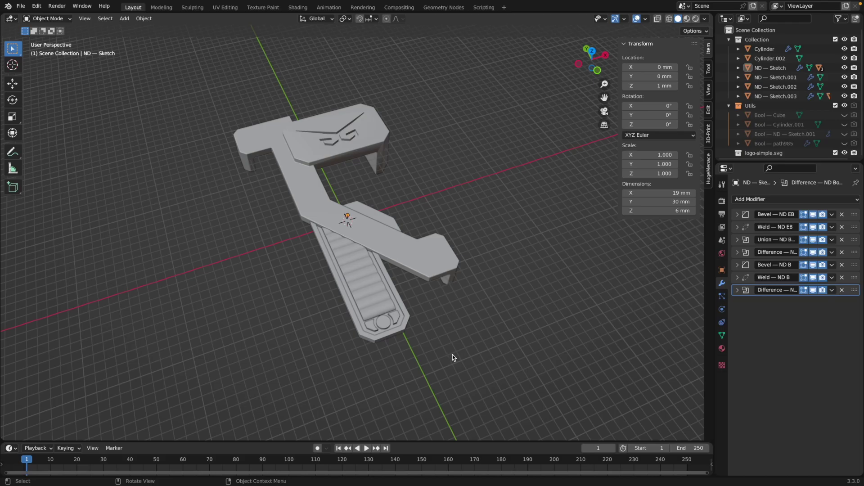
mouse_move(472, 358)
middle_mouse_down()
mouse_move(436, 339)
mouse_move(442, 332)
mouse_move(471, 356)
middle_mouse_up()
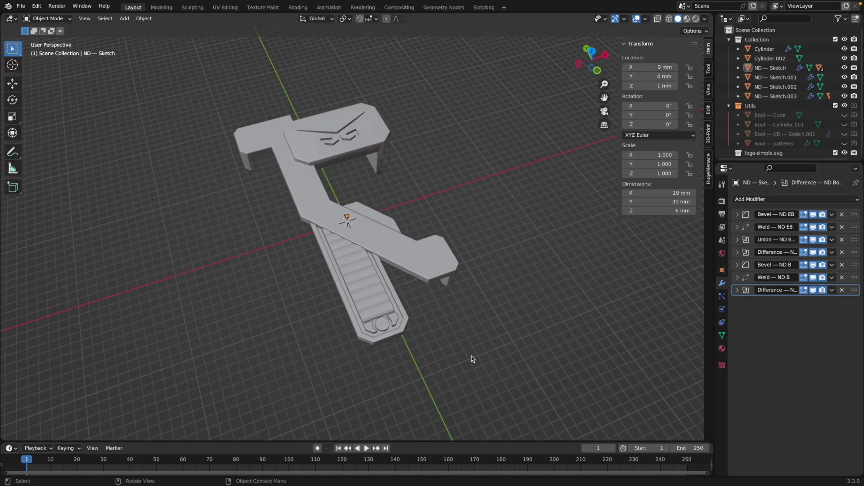